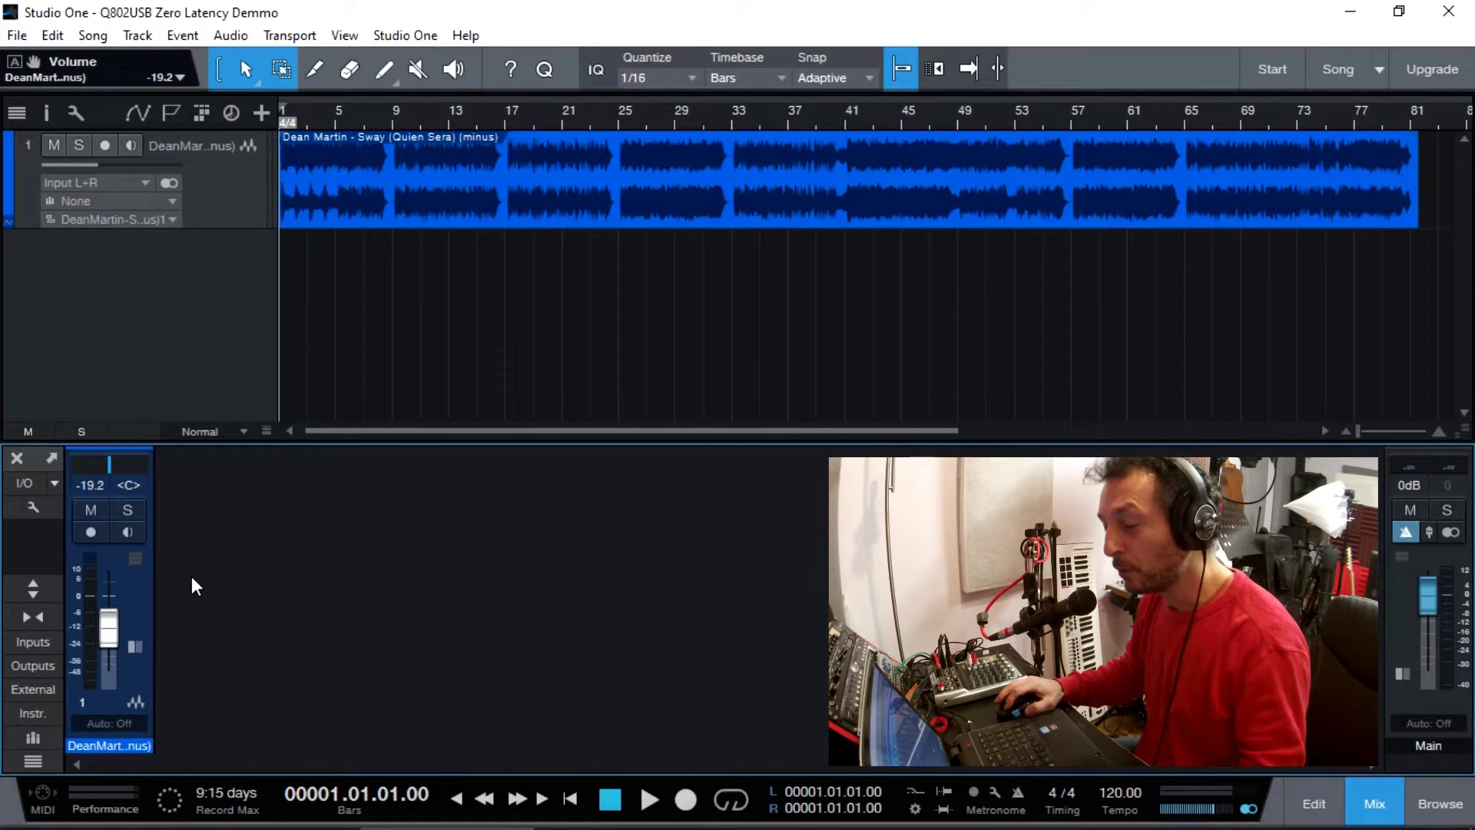
# - Show the input channels in the mixer console, reset their clip indicators, and make the console taller
pyautogui.click(33, 642)
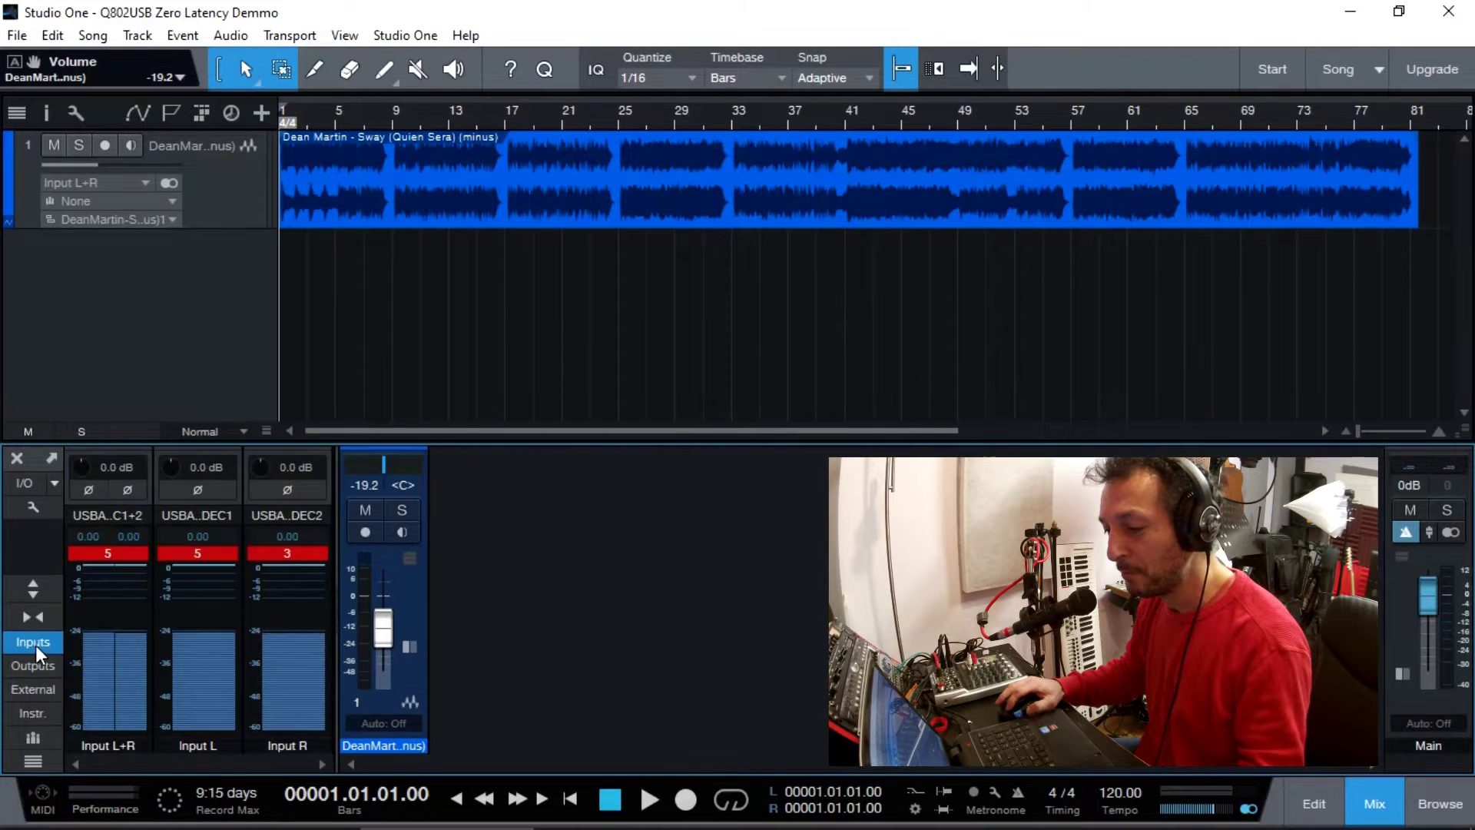
pyautogui.click(187, 551)
pyautogui.click(104, 554)
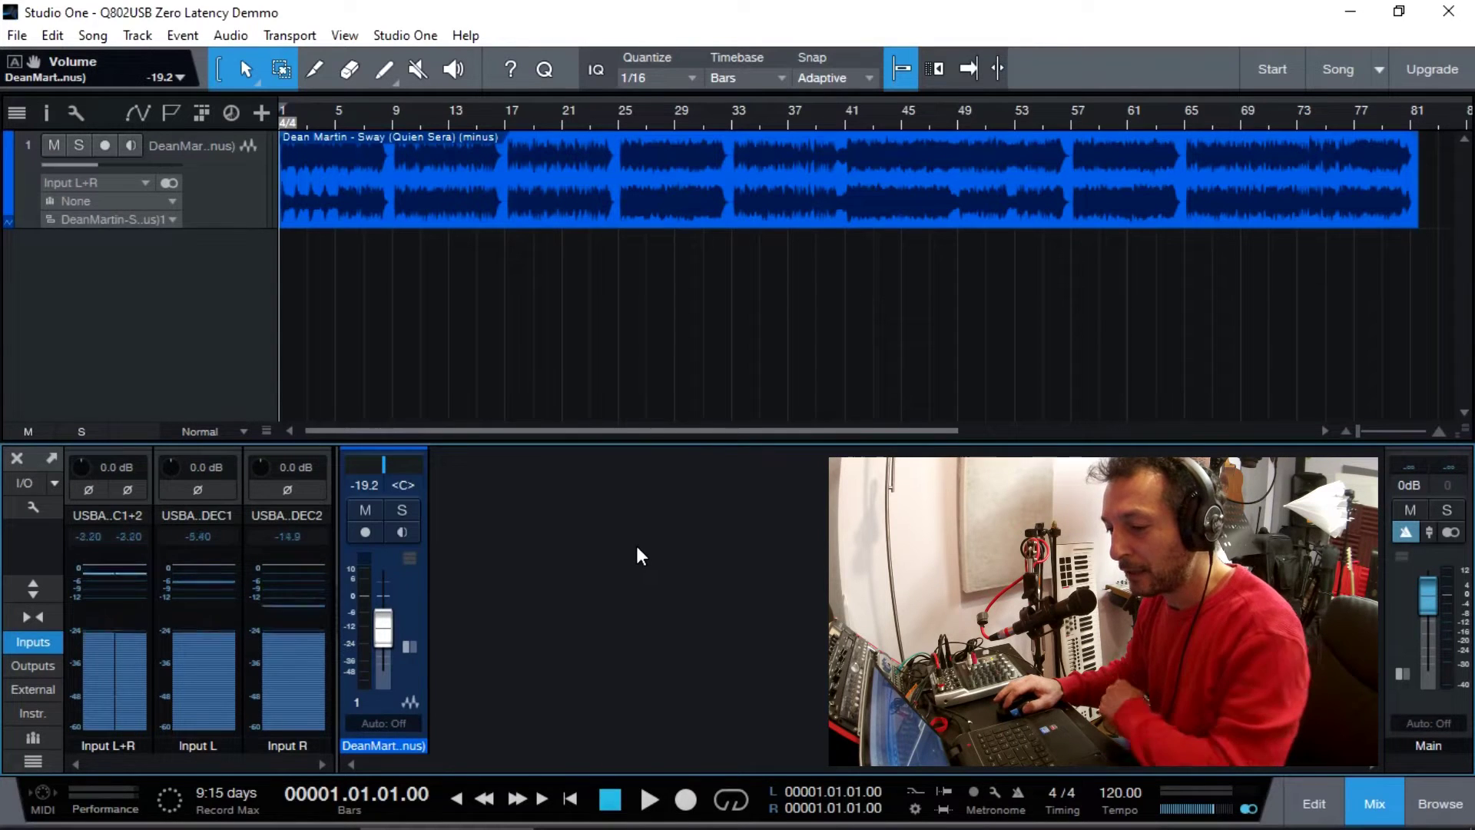
pyautogui.moveTo(626, 441); pyautogui.dragTo(626, 255)
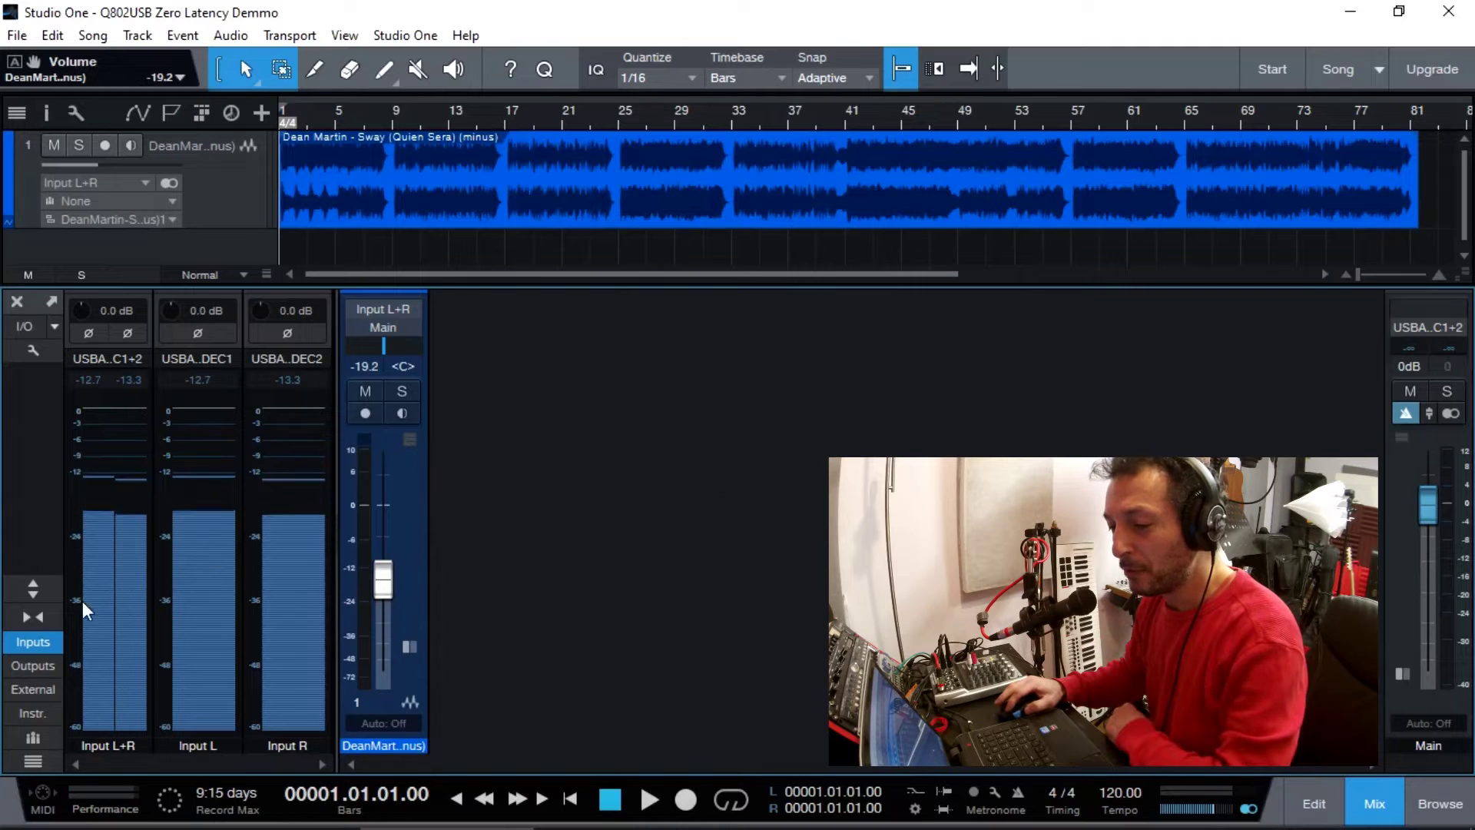
pyautogui.click(28, 619)
pyautogui.click(28, 619)
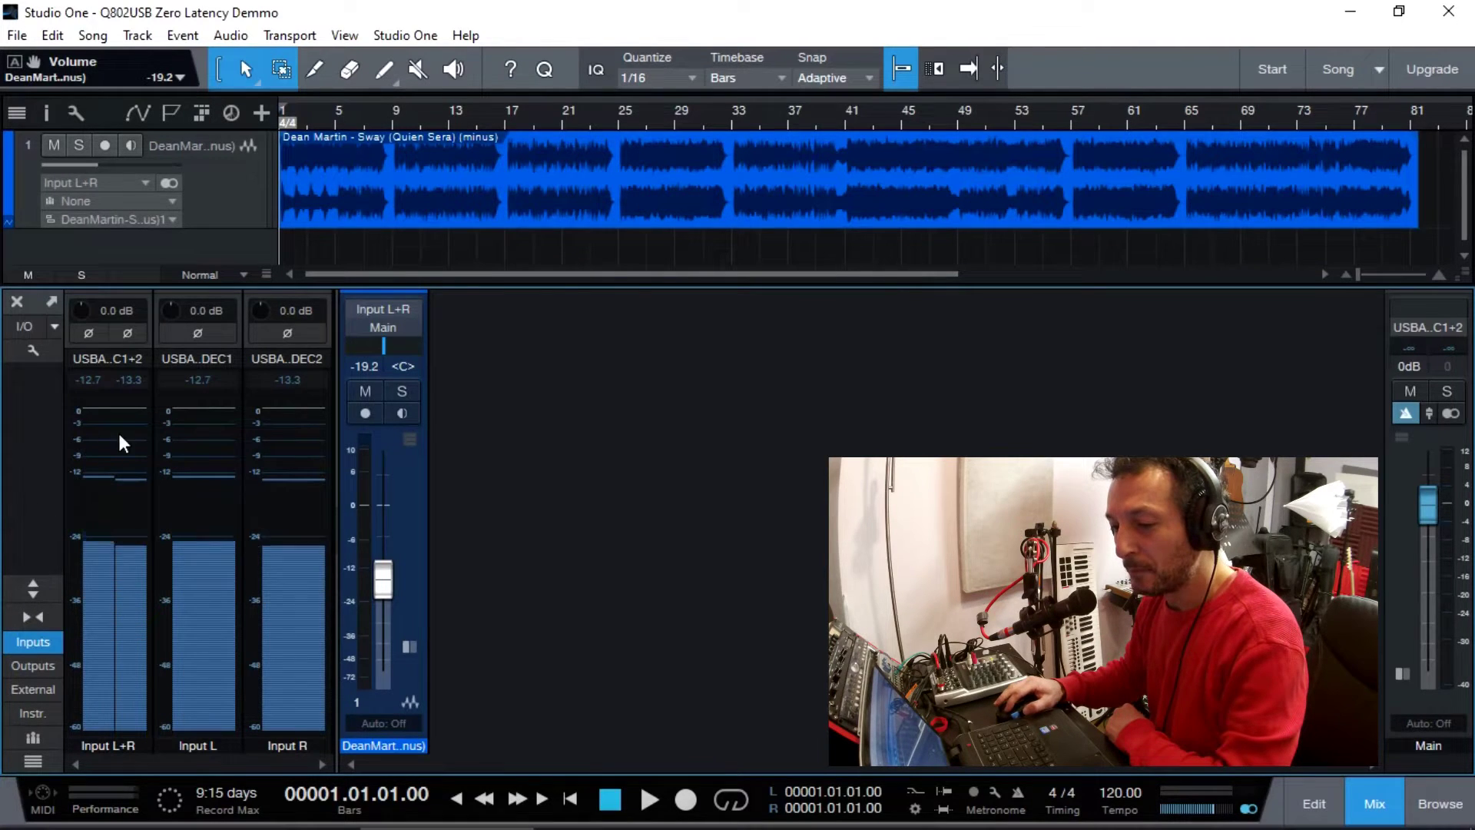
pyautogui.moveTo(312, 287)
pyautogui.mouseDown()
pyautogui.moveTo(324, 225)
pyautogui.moveTo(328, 349)
pyautogui.moveTo(328, 305)
pyautogui.mouseUp()
# - Expand the insert racks of Input L+R and Input L, and insert the PreSonus Channel Strip on Input L
pyautogui.click(134, 509)
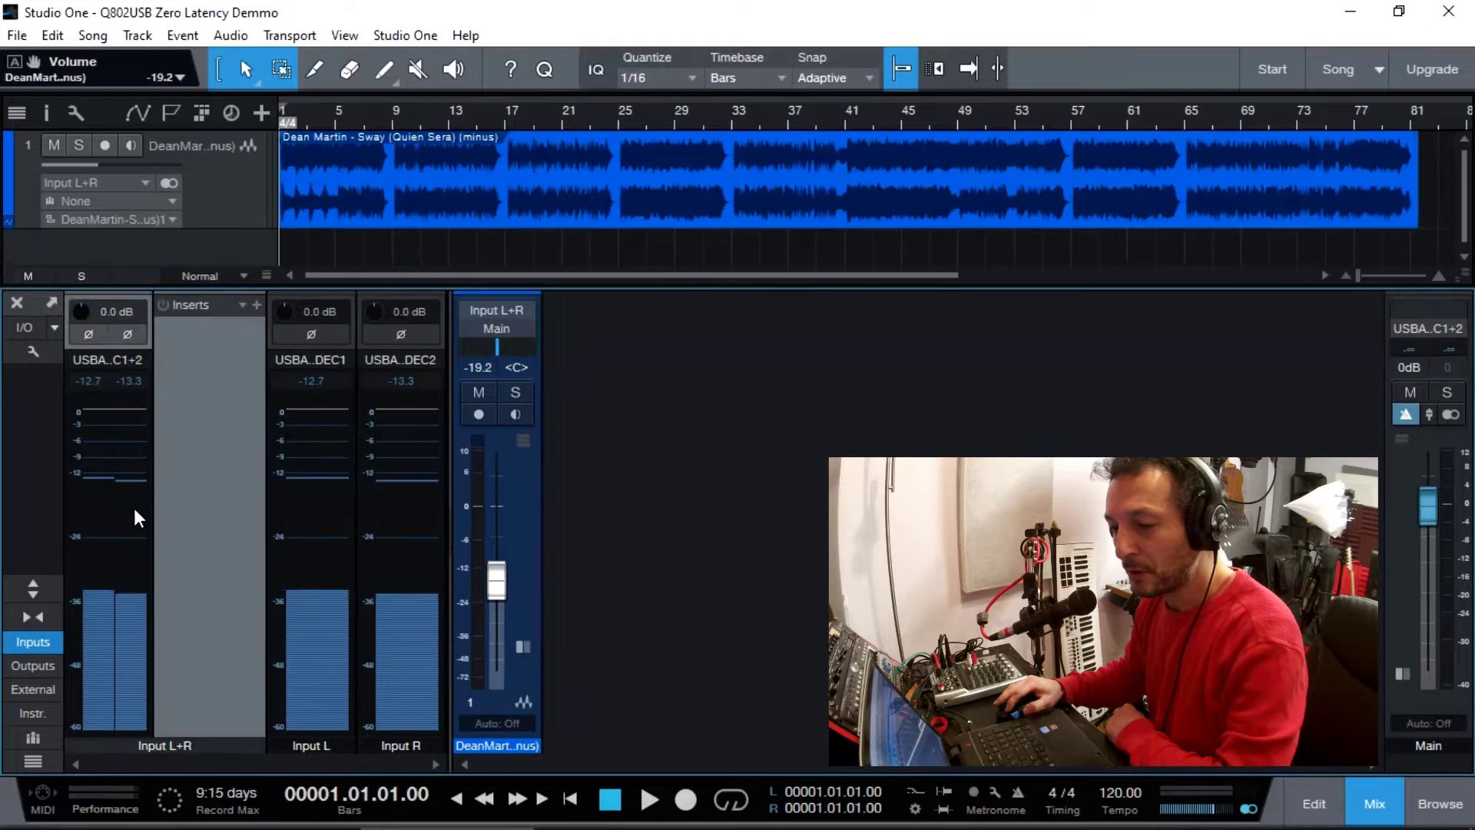
pyautogui.click(321, 413)
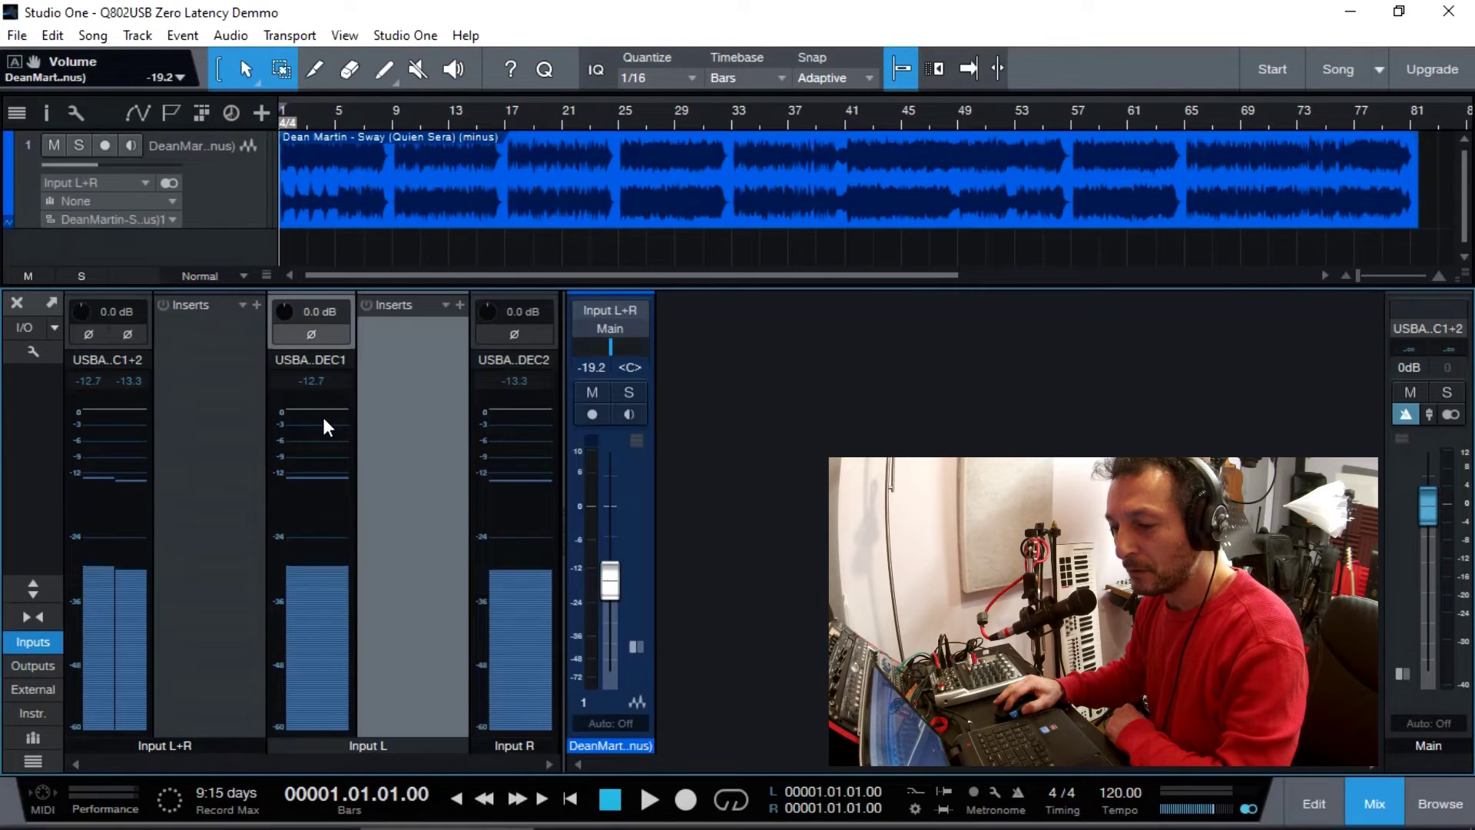
pyautogui.click(460, 305)
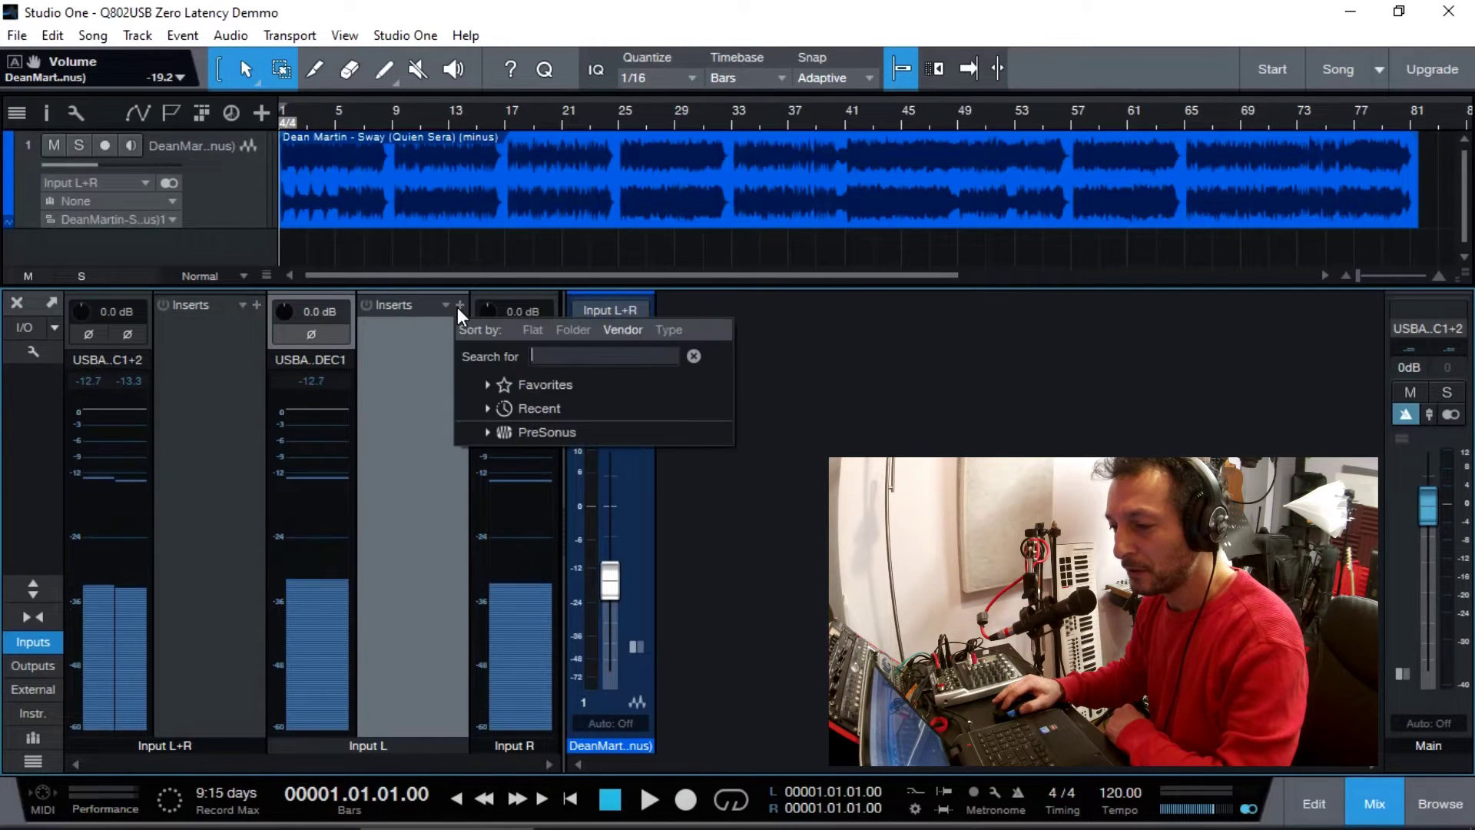
pyautogui.click(517, 427)
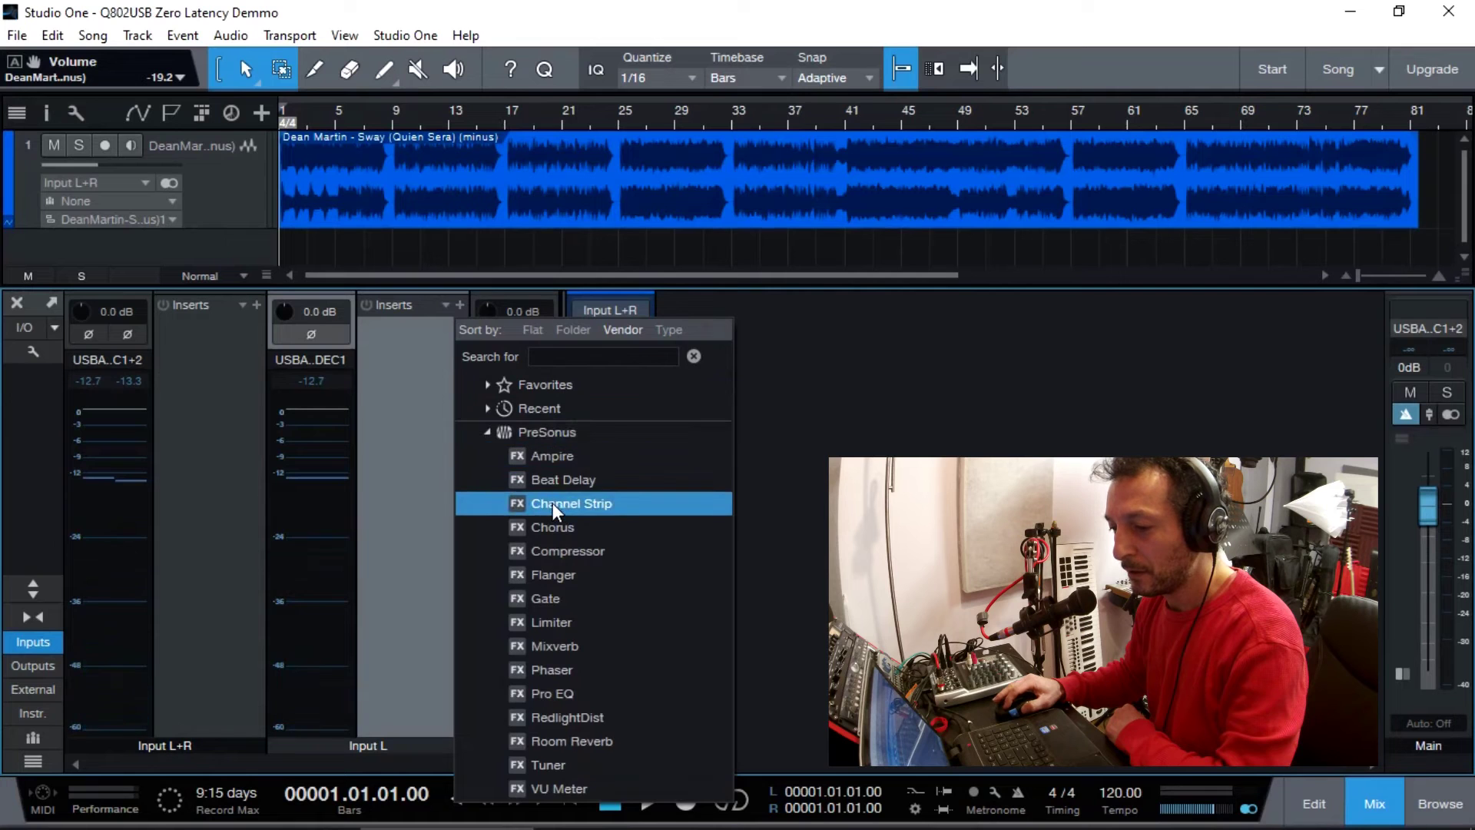
pyautogui.click(551, 501)
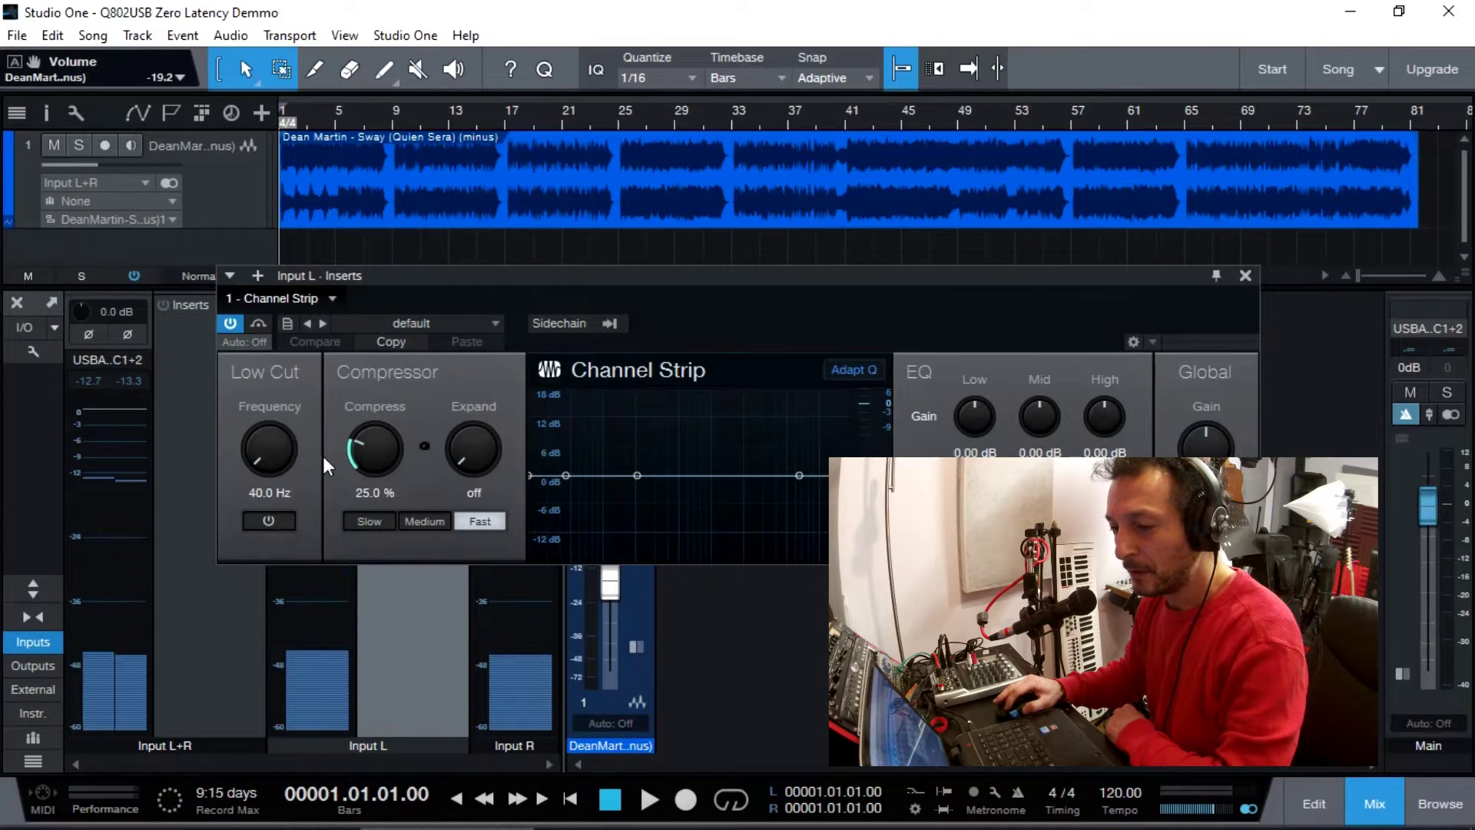
# - In the Channel Strip, set Compress to off, Expand to 80.5 % and the enabled Low Cut to 70.3 Hz, then close it
pyautogui.moveTo(367, 438); pyautogui.dragTo(385, 542)
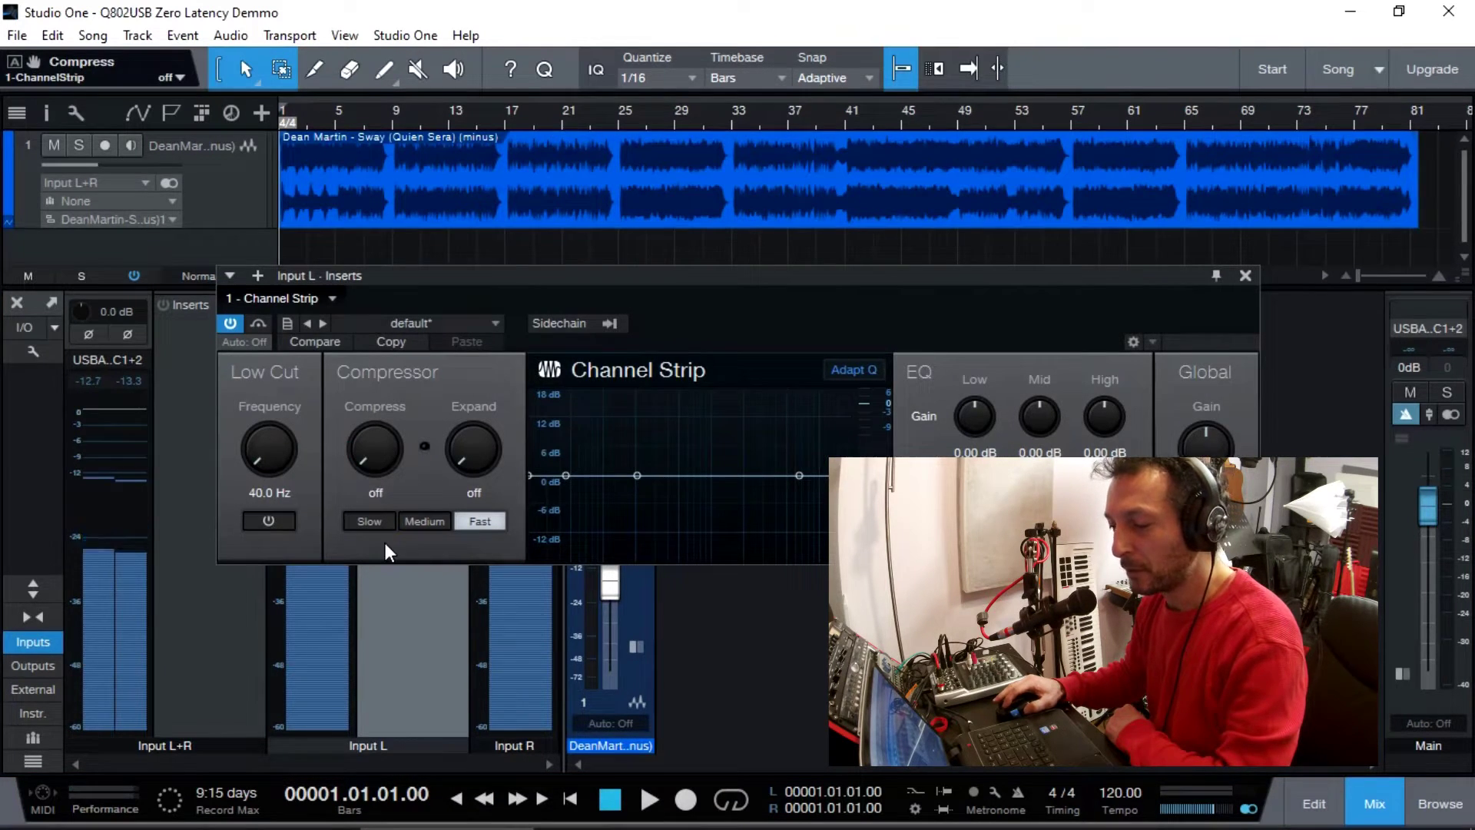
pyautogui.moveTo(466, 463); pyautogui.dragTo(484, 314)
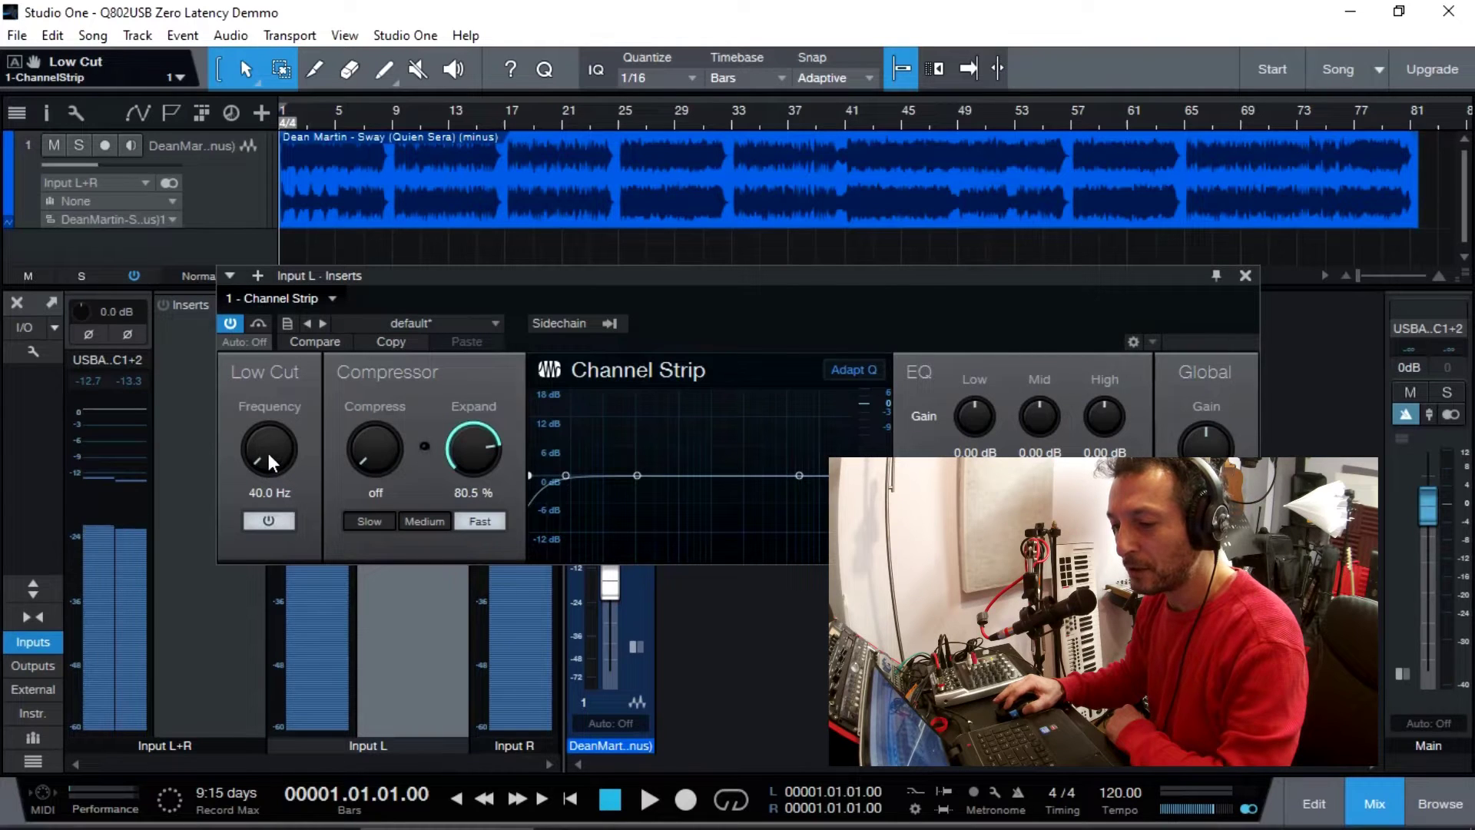
pyautogui.moveTo(258, 465); pyautogui.dragTo(253, 407)
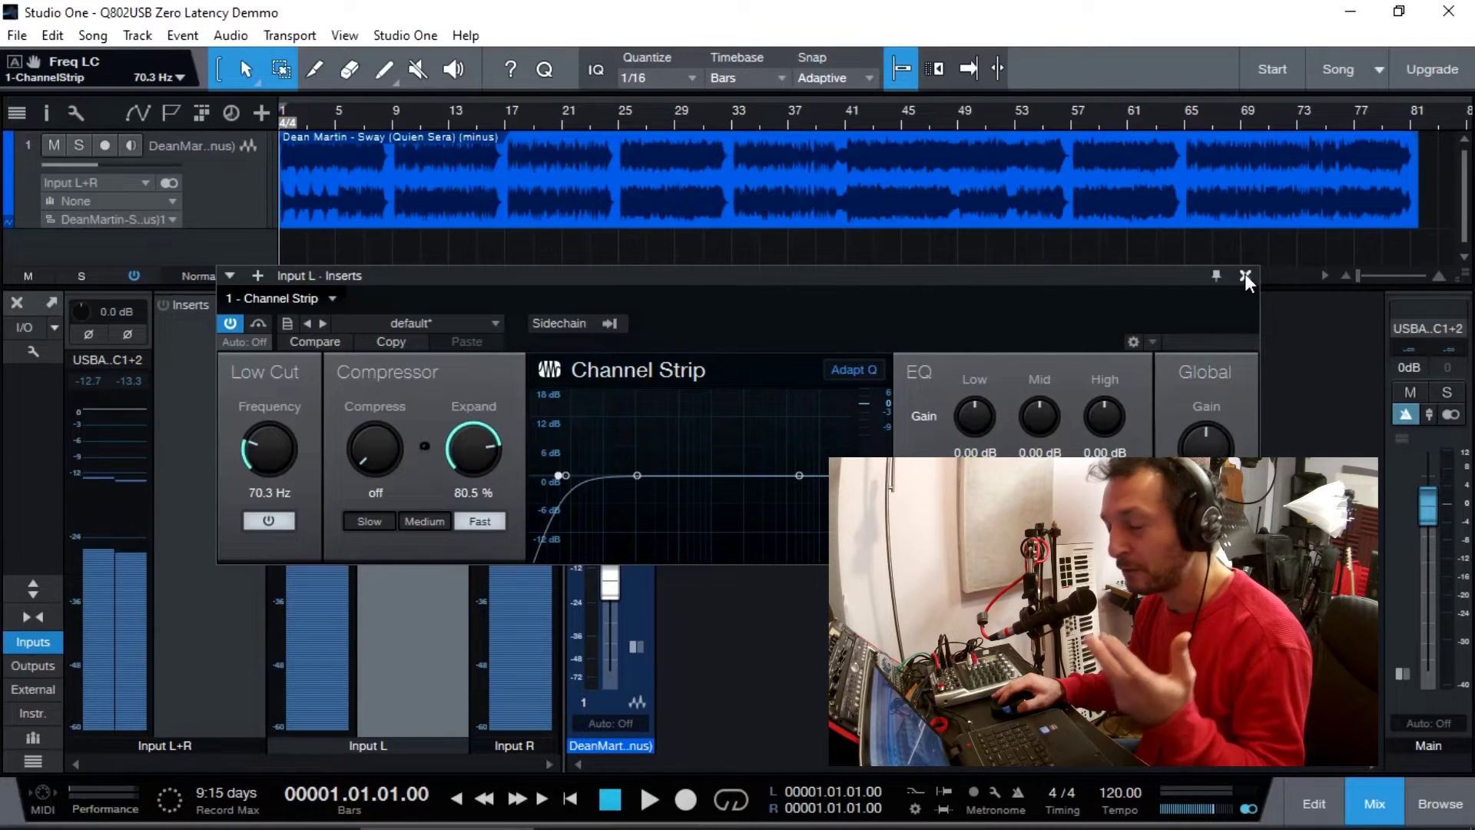
pyautogui.click(1244, 275)
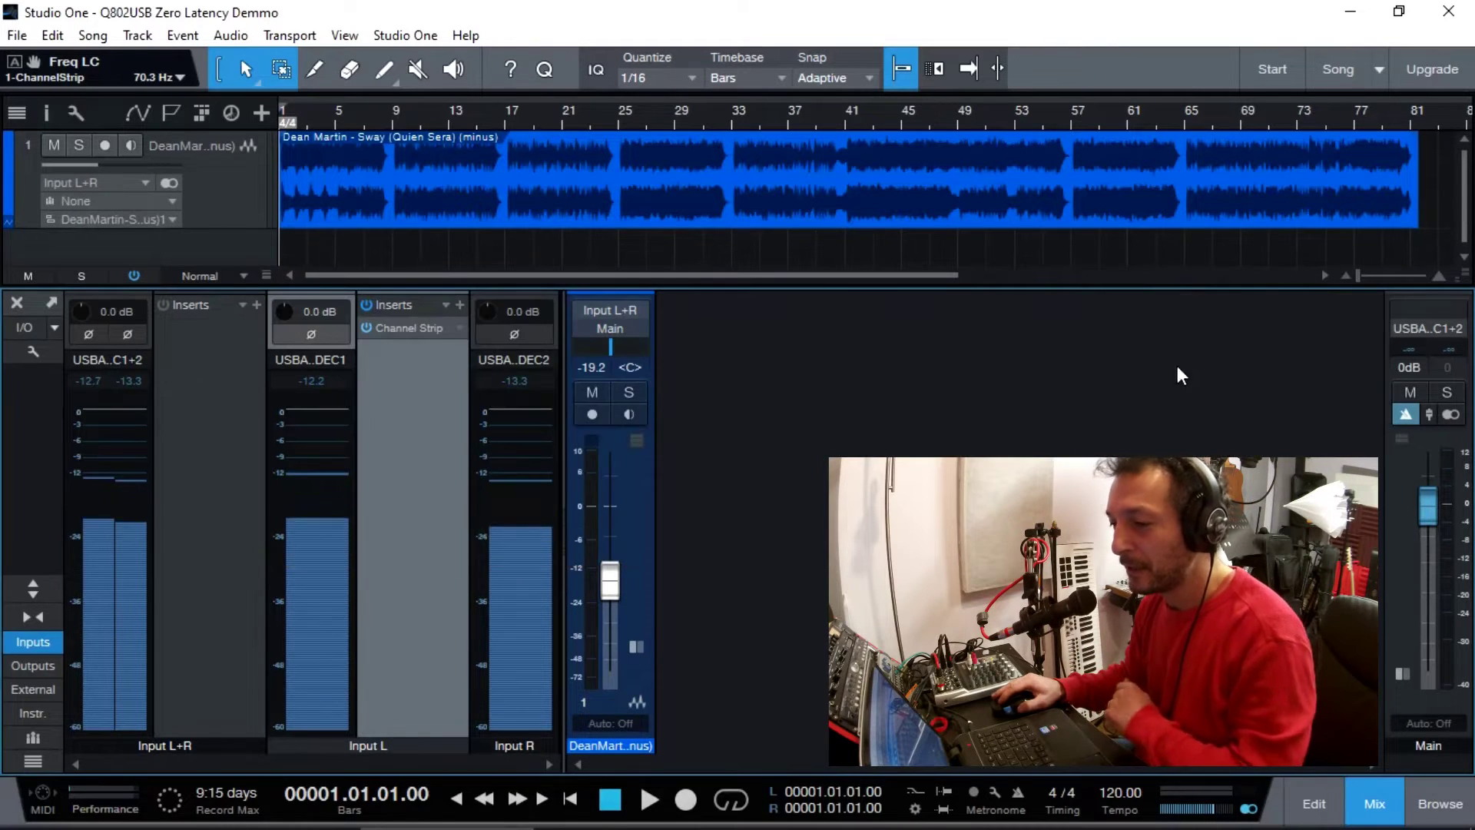
# - Collapse the Input L+R insert rack and add one mono audio track named Vocal with Input L as its input and Main as output
pyautogui.click(205, 492)
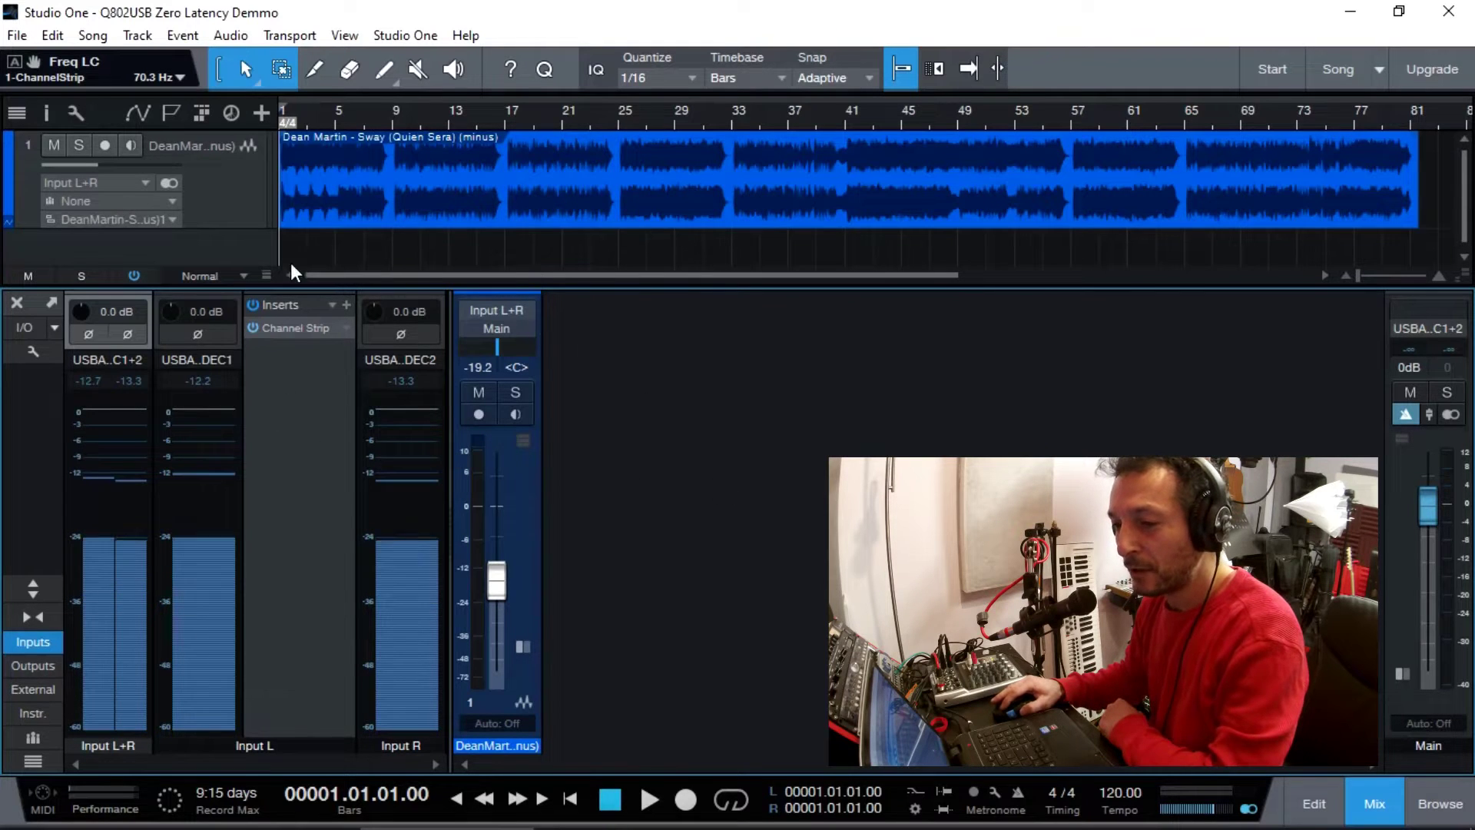
pyautogui.click(263, 112)
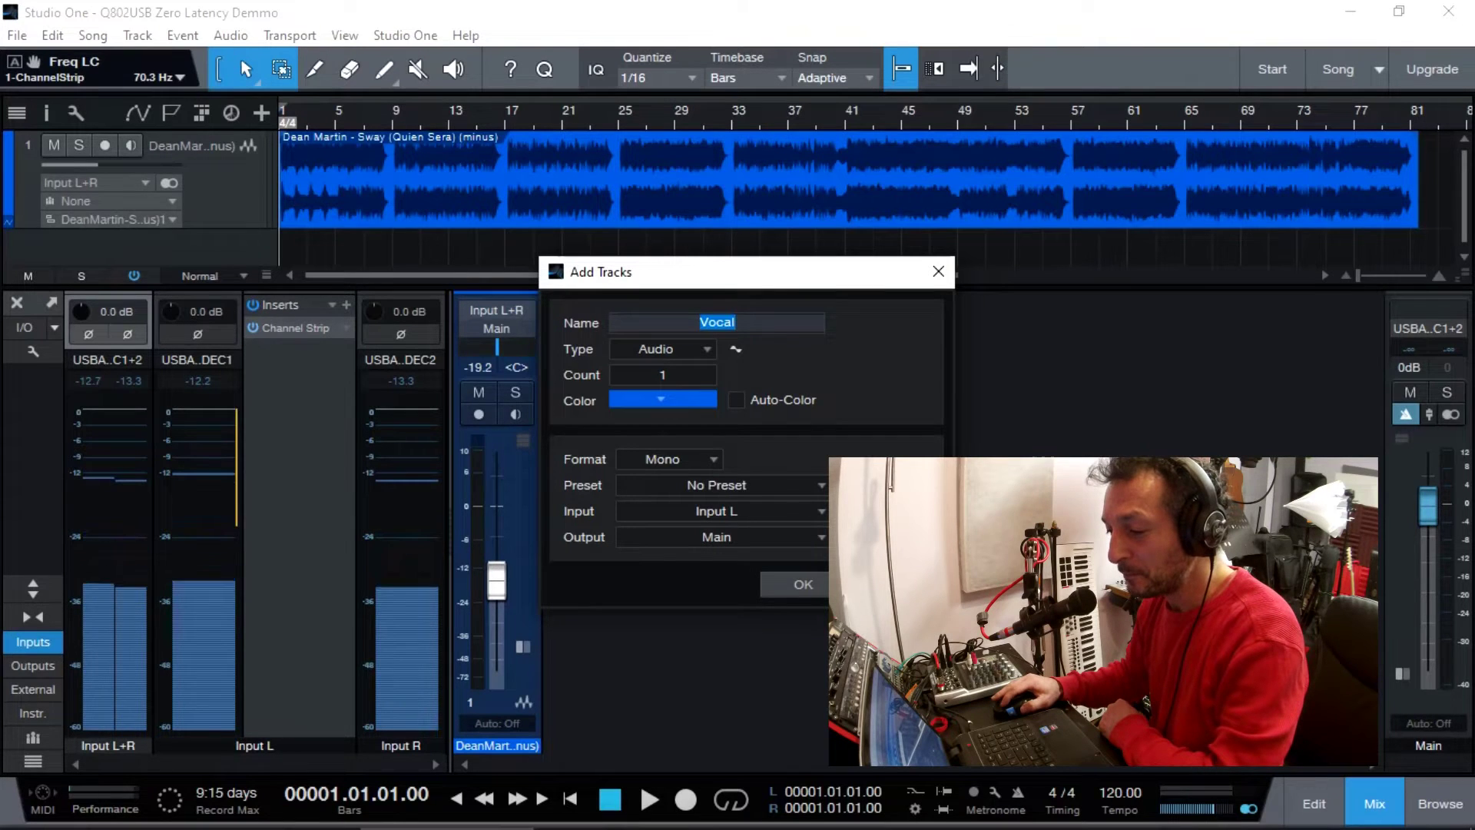
pyautogui.click(823, 511)
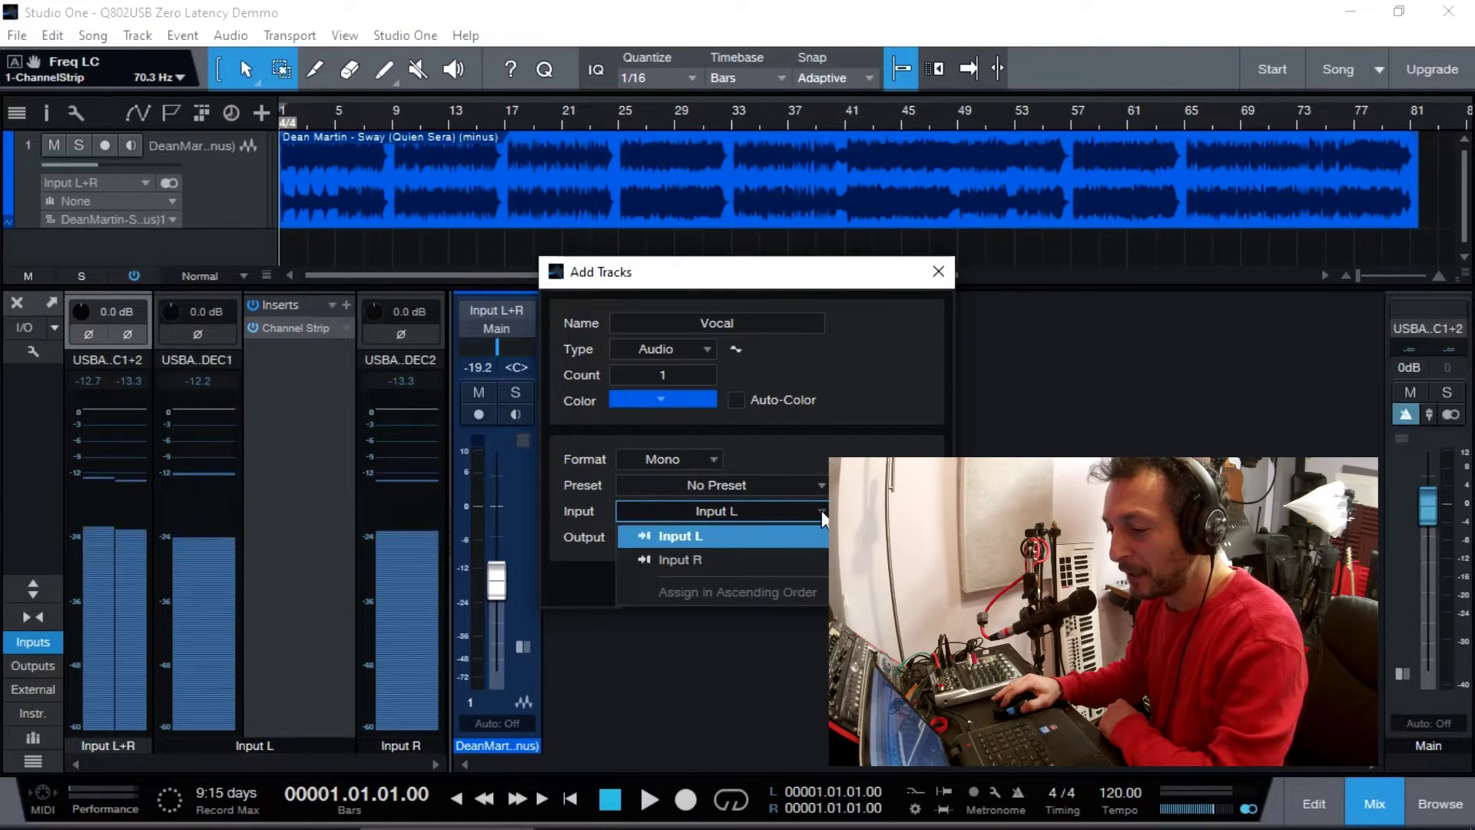
pyautogui.click(822, 510)
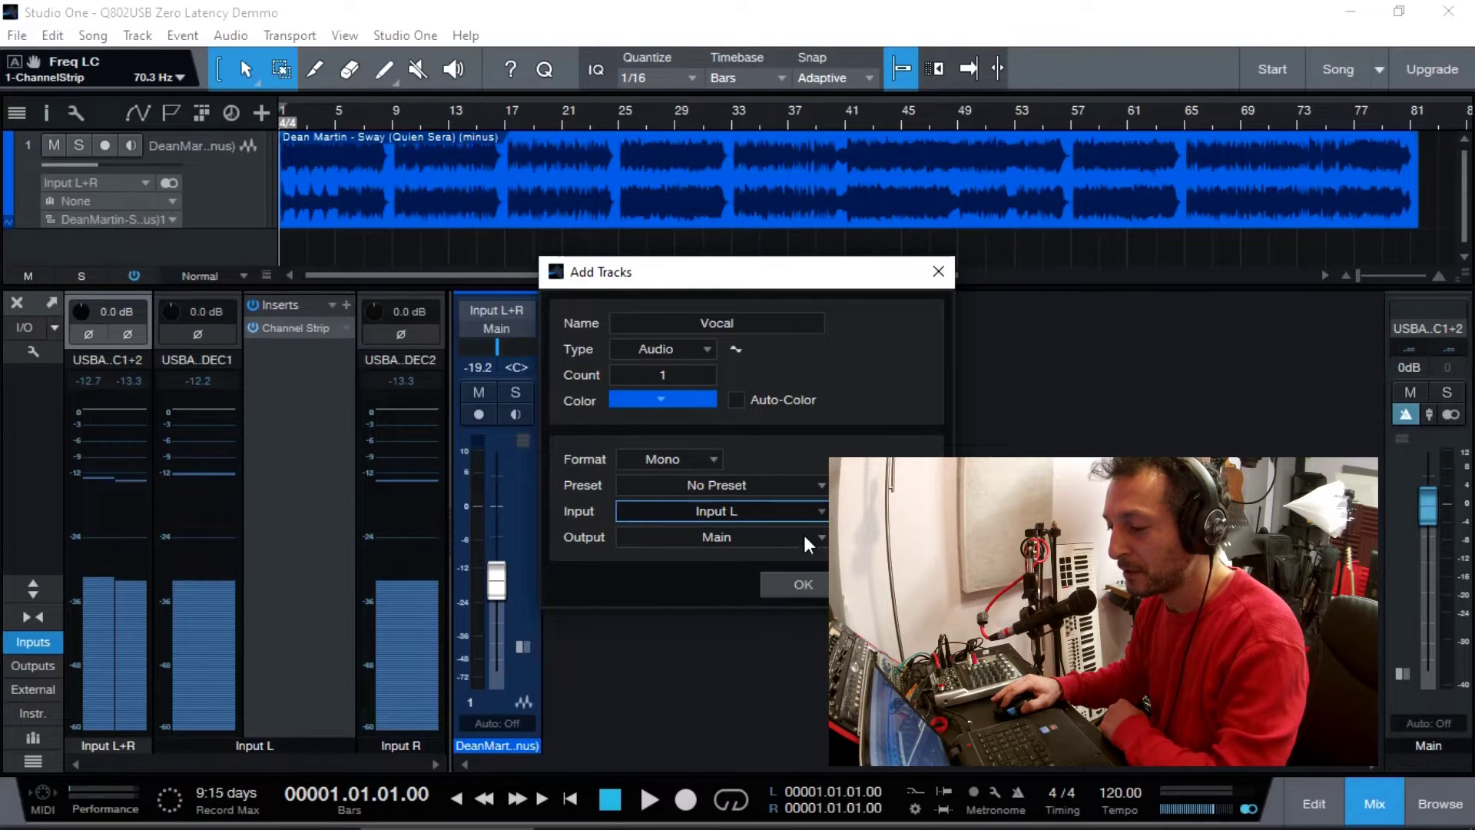
pyautogui.click(806, 583)
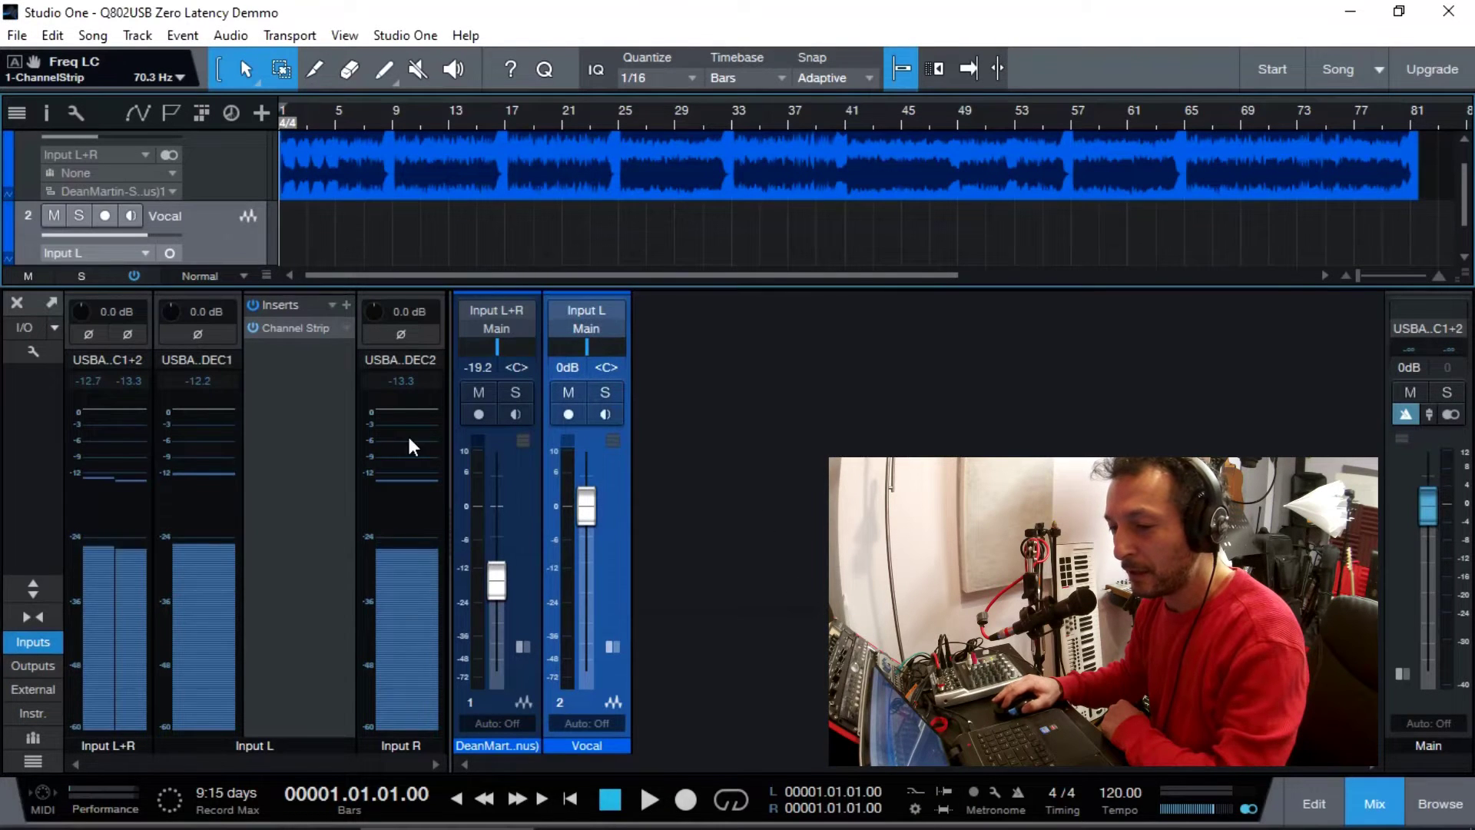
# - In the song's audio I/O setup, try renaming Input L to Input 1 and restore the name Input L
pyautogui.click(25, 328)
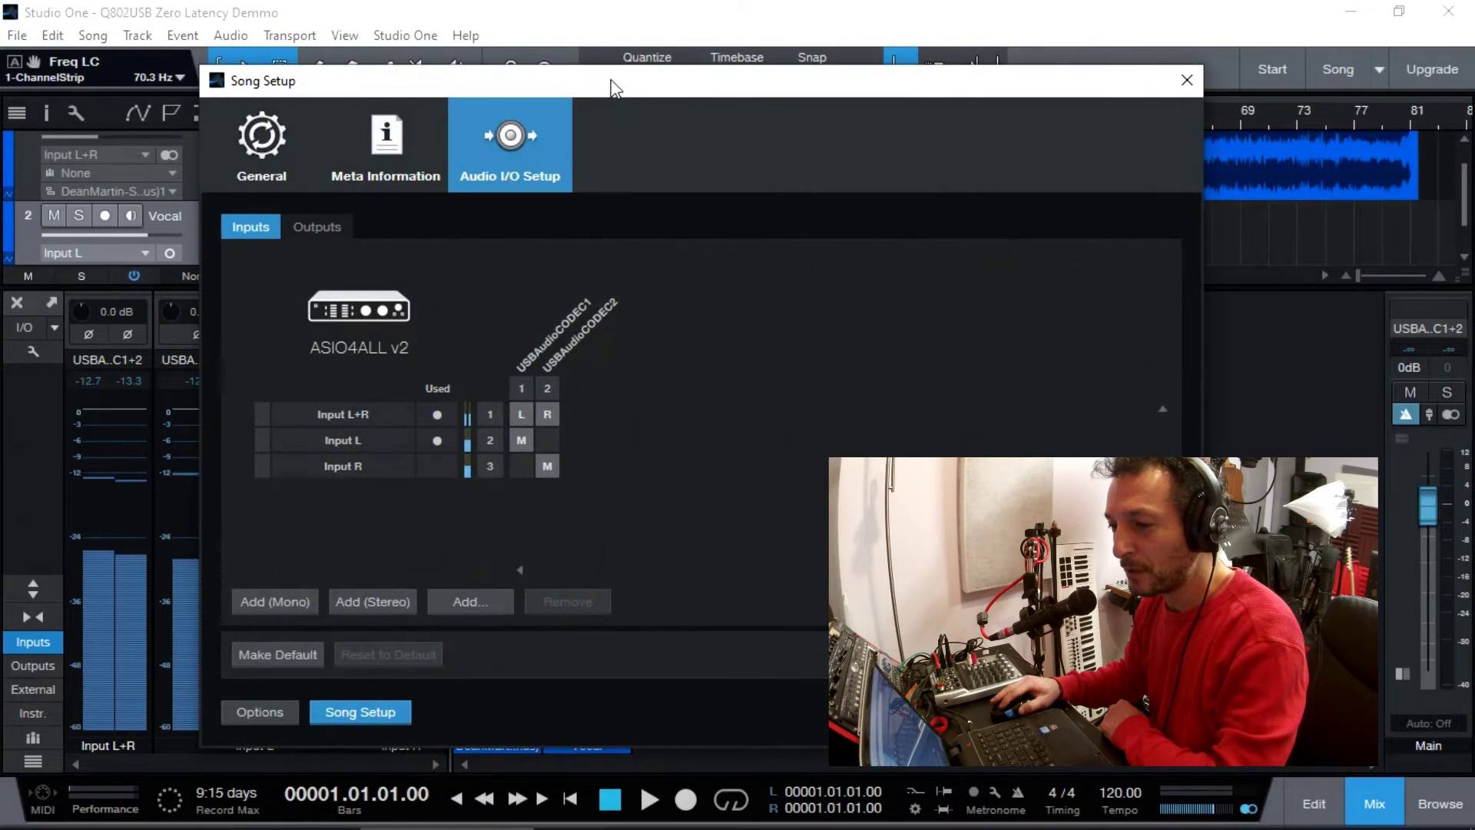
pyautogui.moveTo(615, 87); pyautogui.dragTo(764, 66)
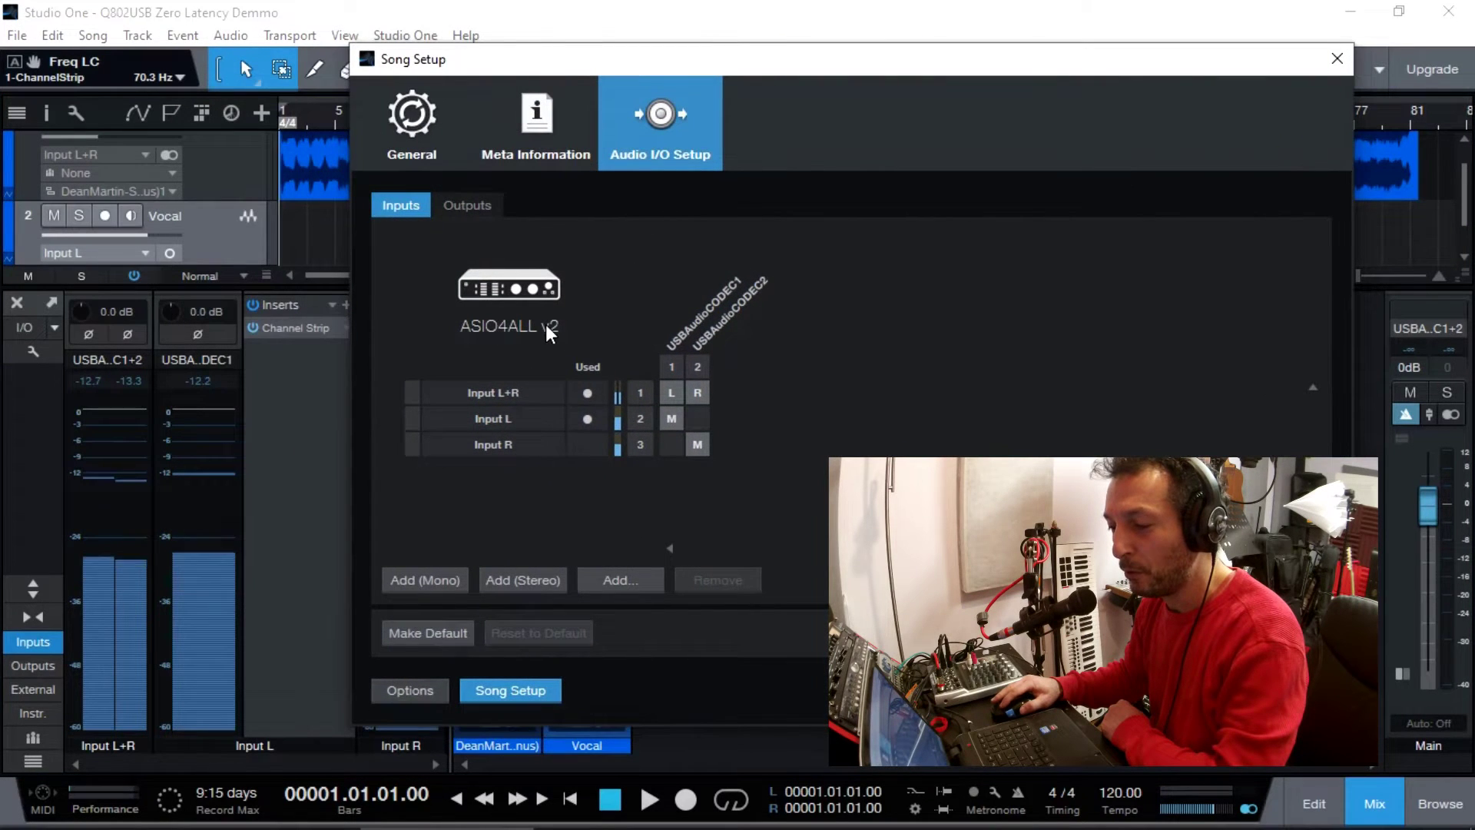
pyautogui.doubleClick(513, 418)
pyautogui.click(523, 416)
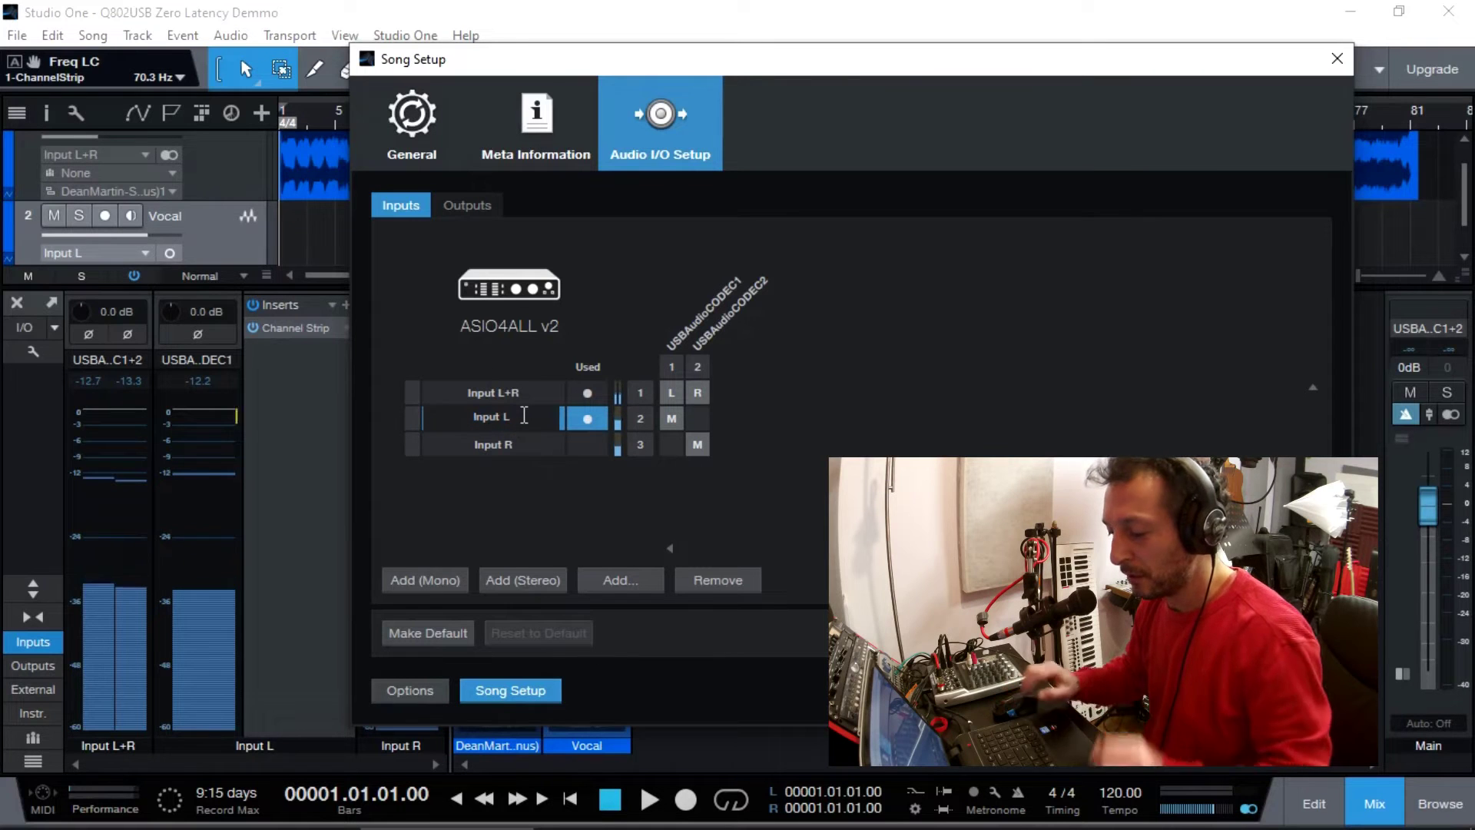
pyautogui.press('BackSpace')
pyautogui.write('1')
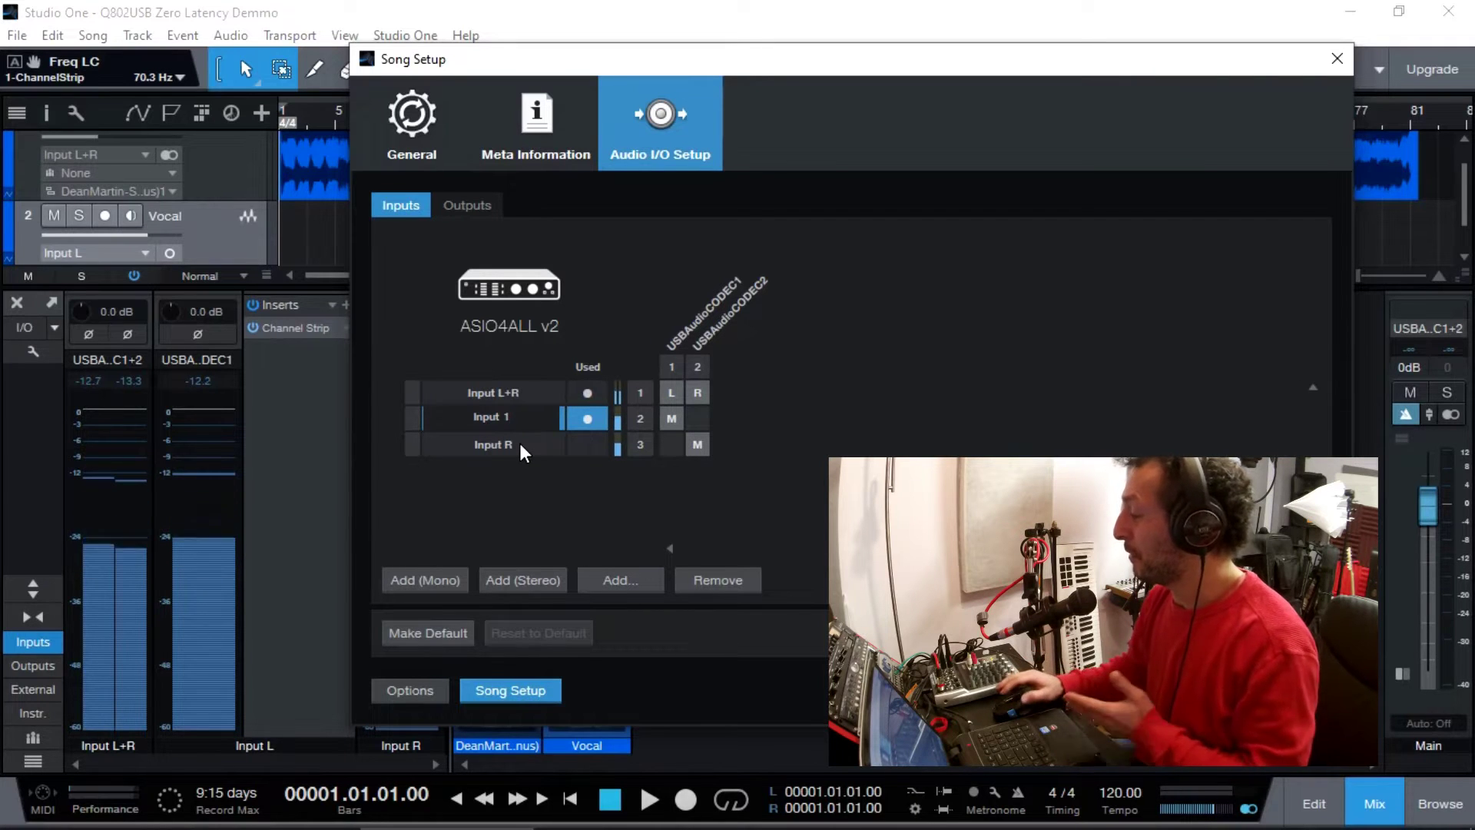
pyautogui.press('BackSpace')
pyautogui.write('L')
pyautogui.press('Return')
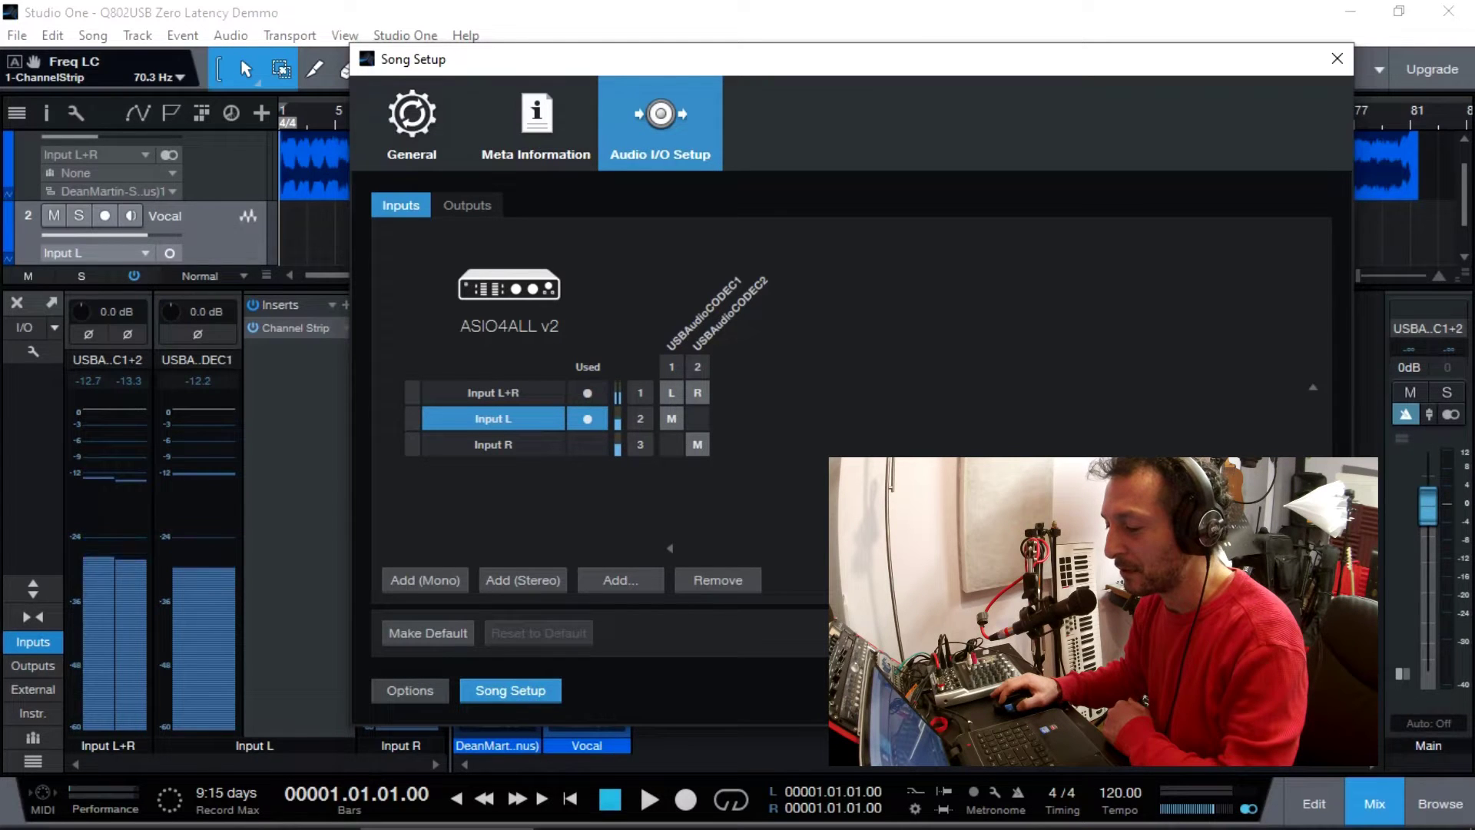
# - Check the output routing in the song's audio I/O setup and close the setup
pyautogui.click(469, 205)
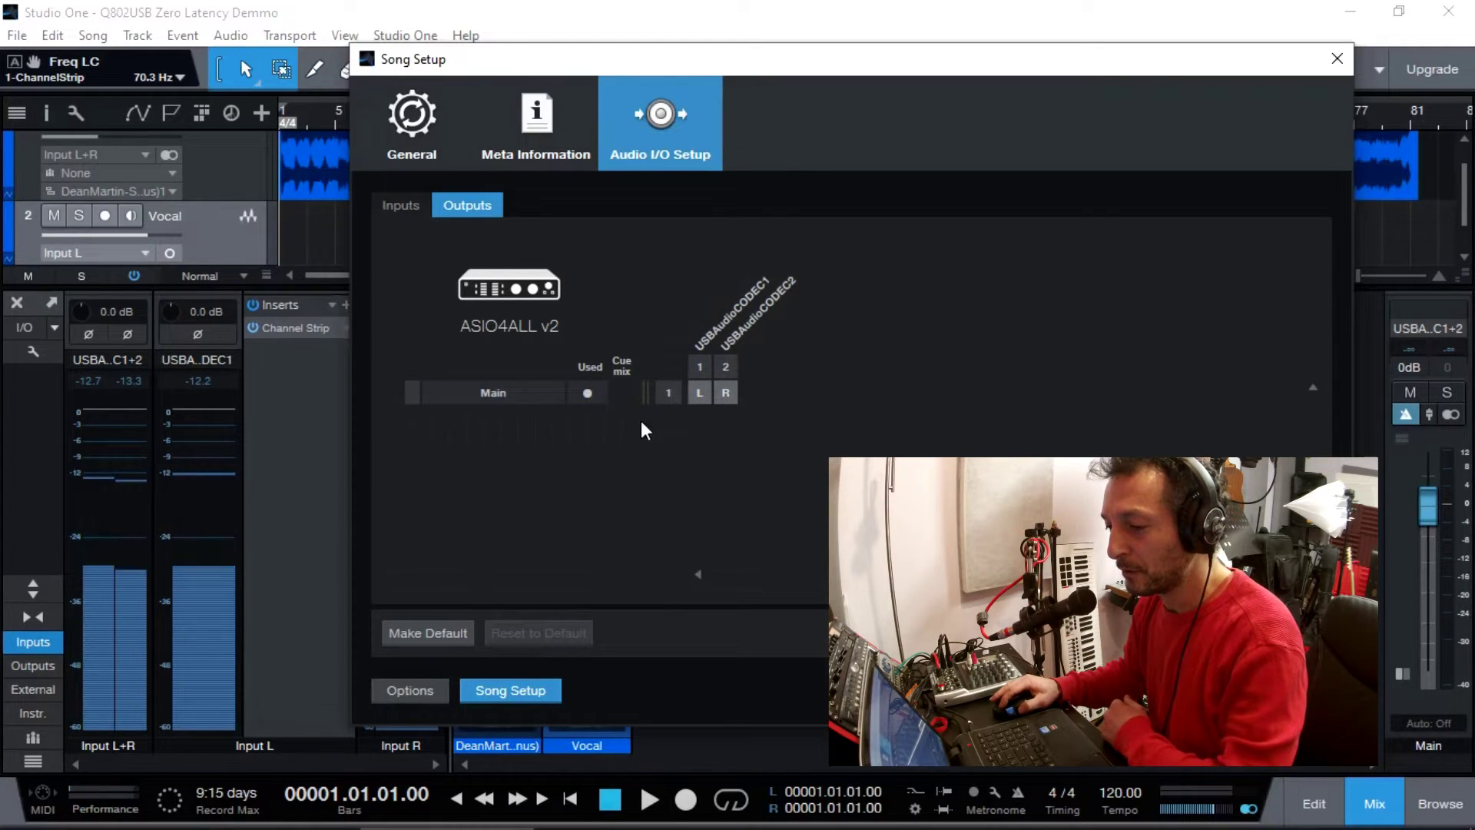
pyautogui.press('Return')
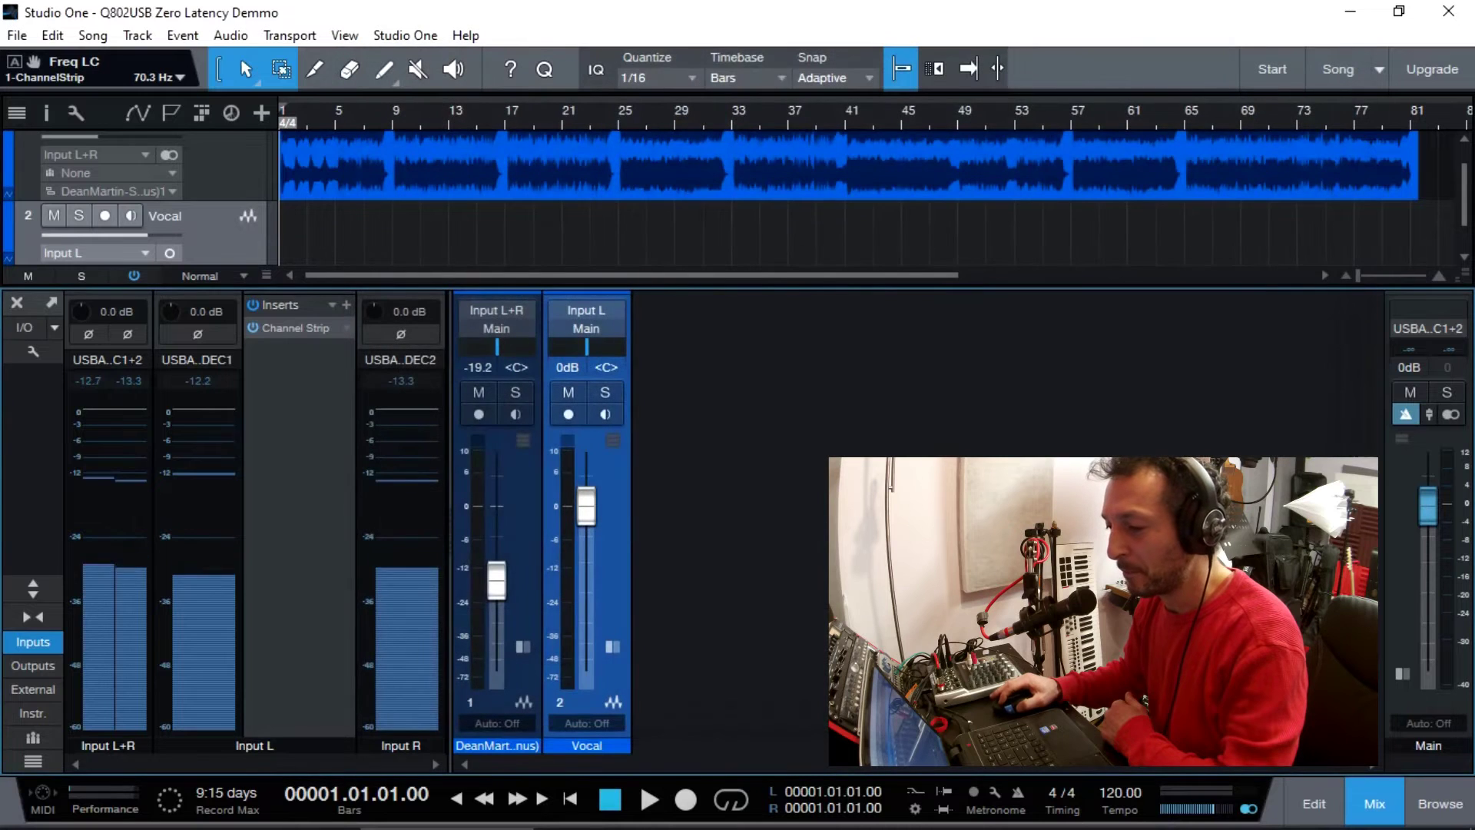
# - Shrink the console, lower the backing track's volume to -23.3 dB during playback, and return to the start of the song
pyautogui.moveTo(830, 292); pyautogui.dragTo(839, 430)
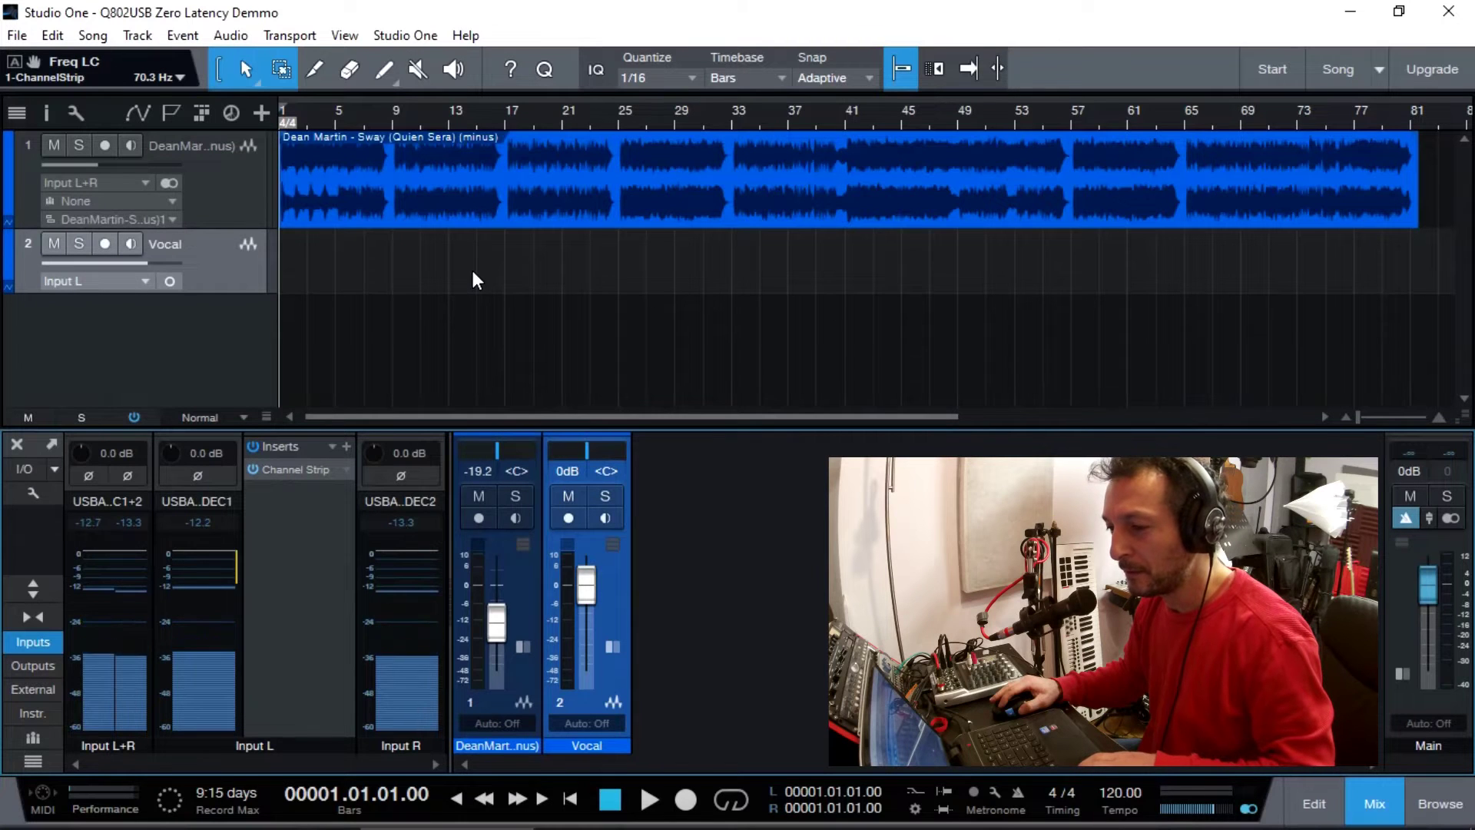
pyautogui.press('space')
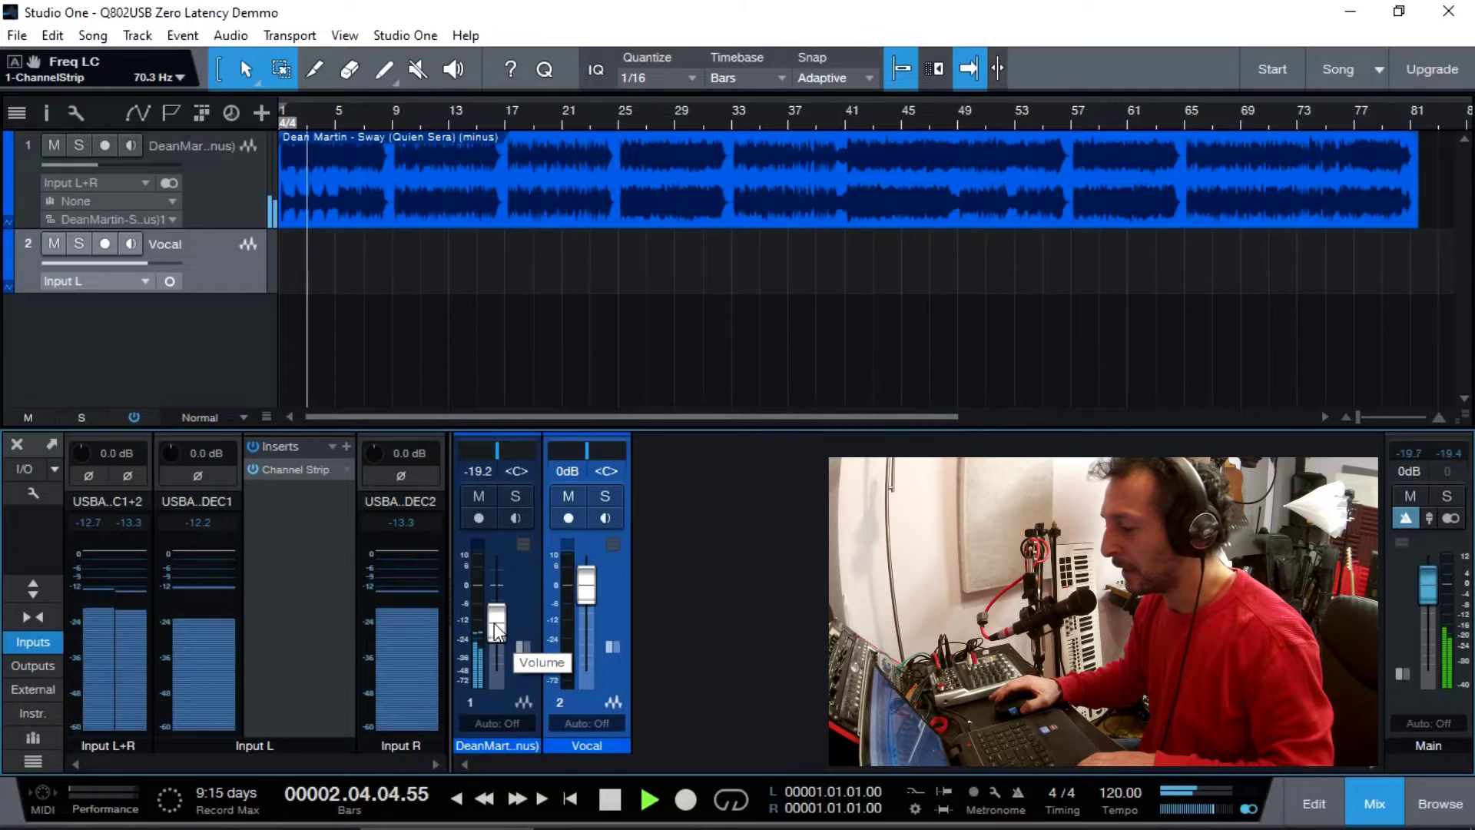
pyautogui.moveTo(494, 626); pyautogui.dragTo(495, 632)
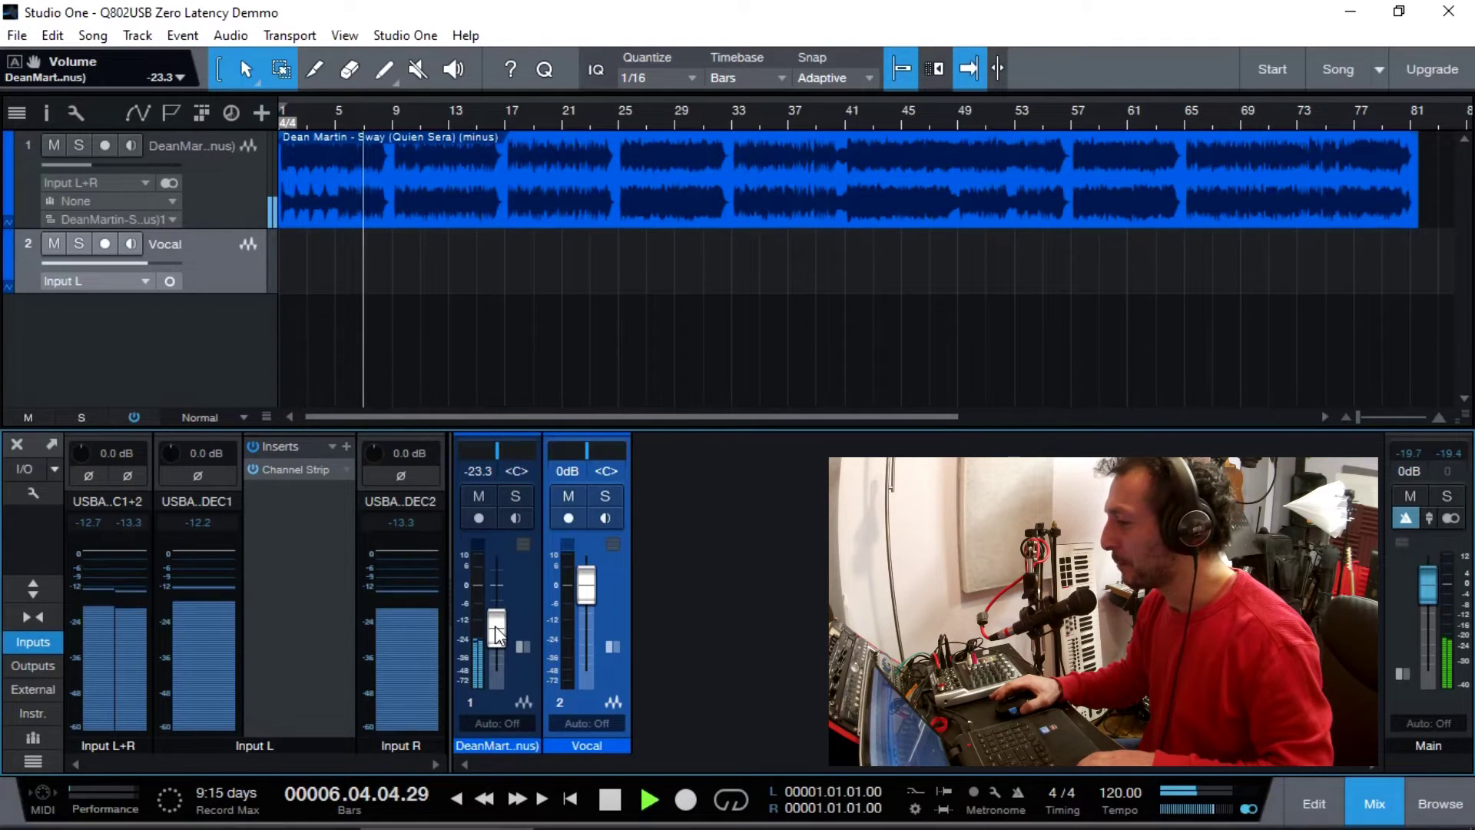
pyautogui.press('space')
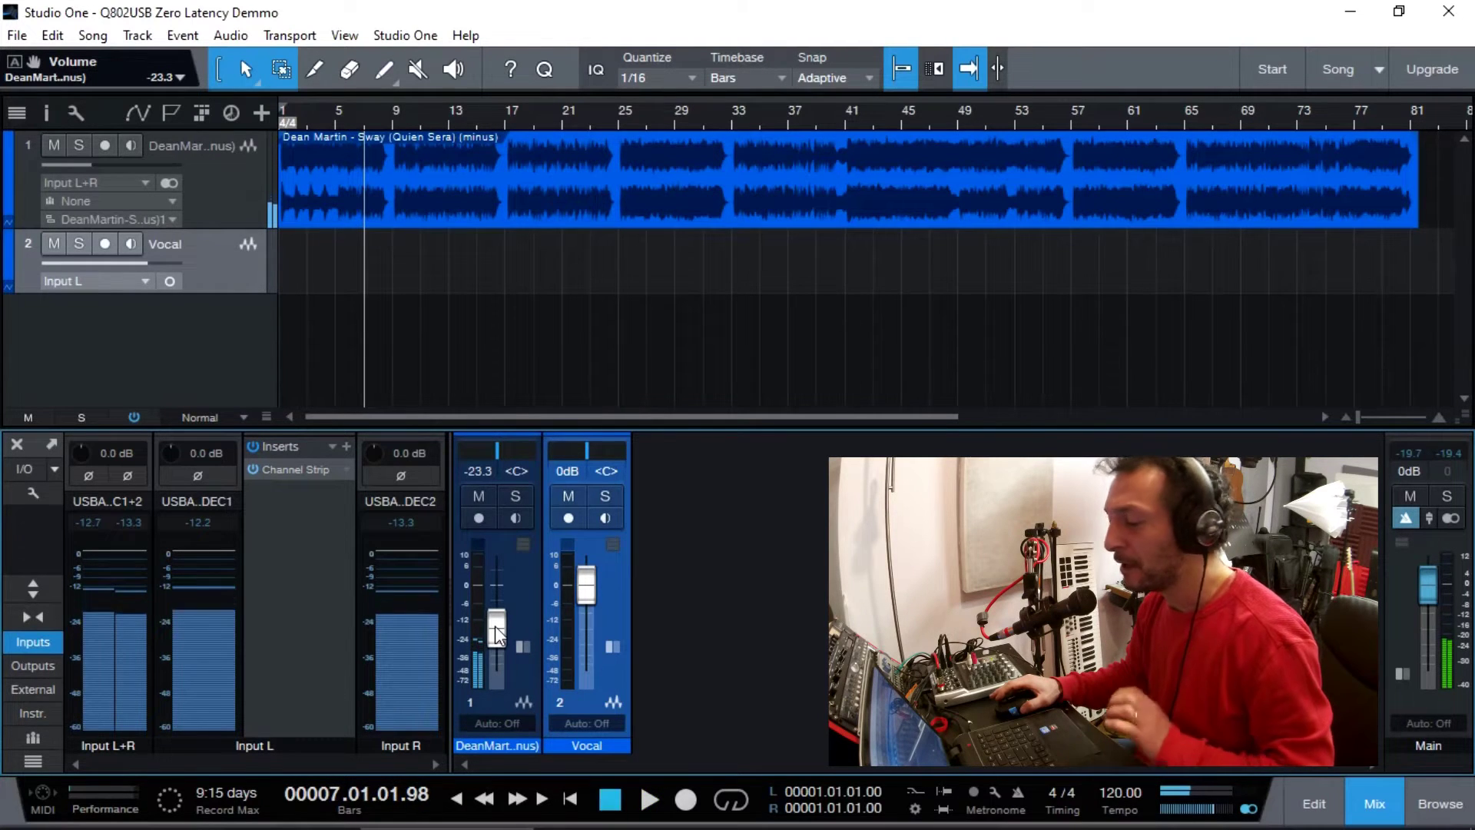
pyautogui.click(570, 801)
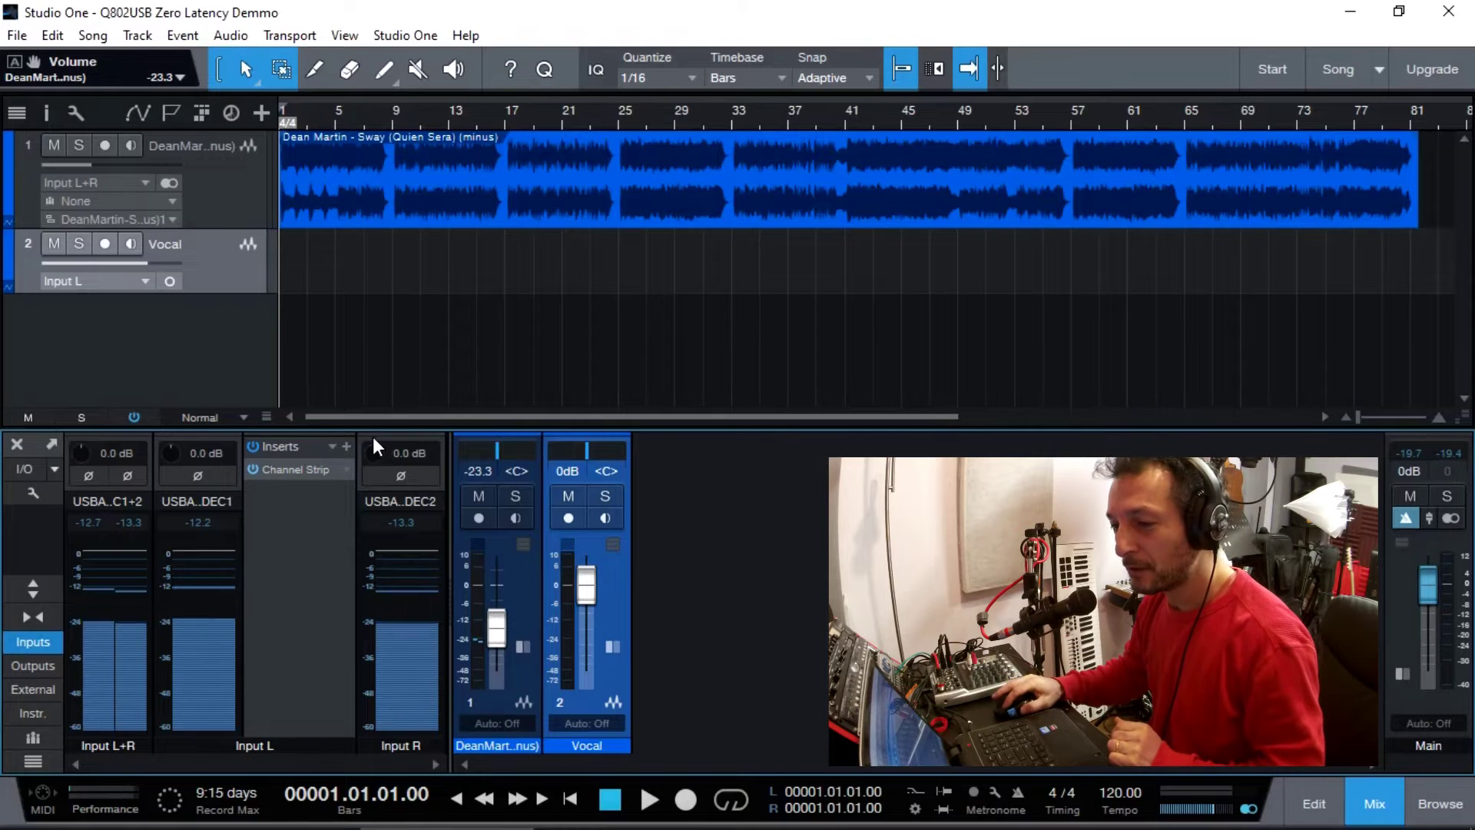
# - Arm the Vocal track, record a take from the song start to about bar 42, and disarm the track
pyautogui.click(105, 243)
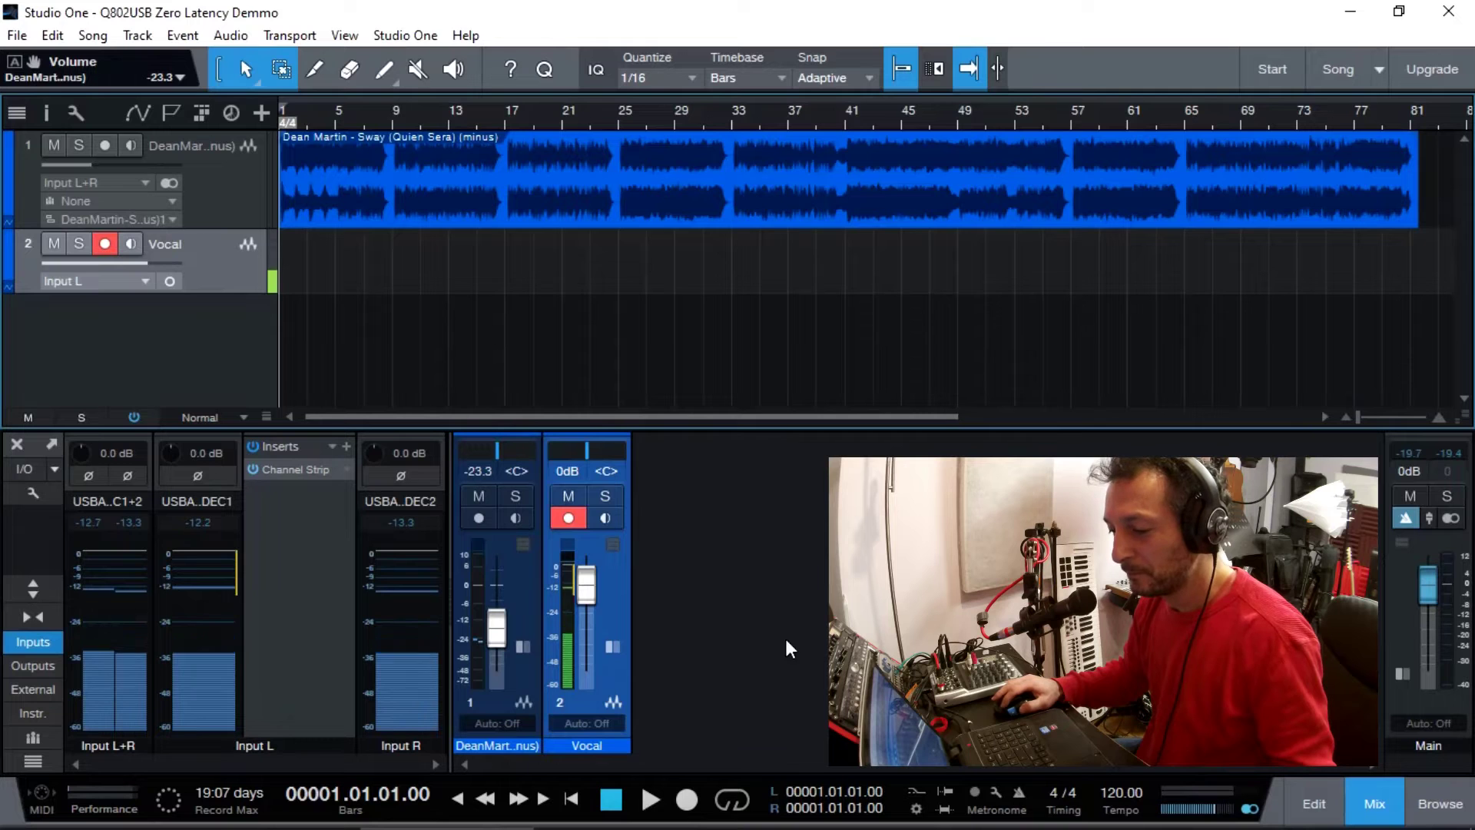
pyautogui.click(686, 801)
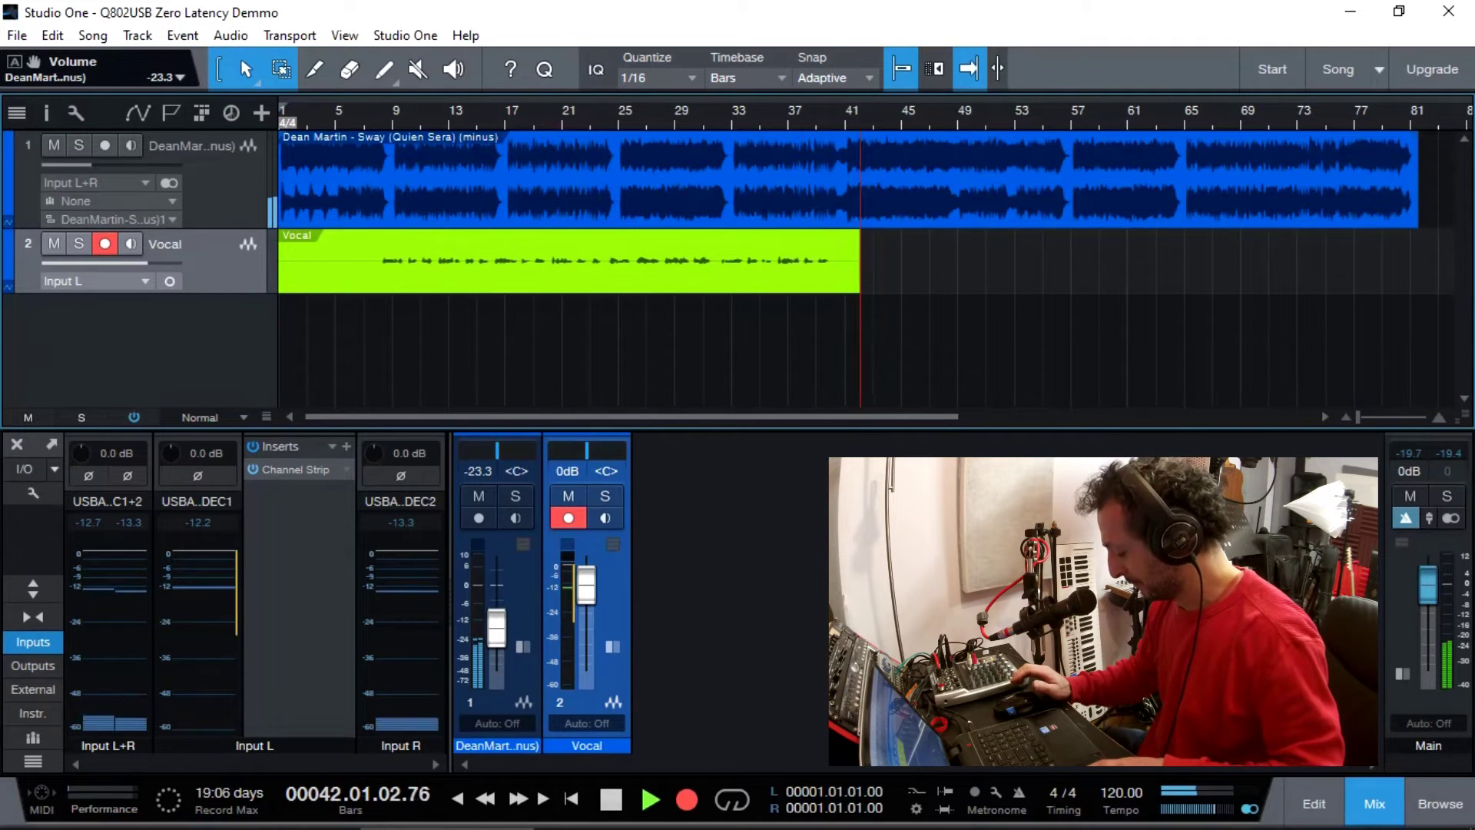
pyautogui.press('space')
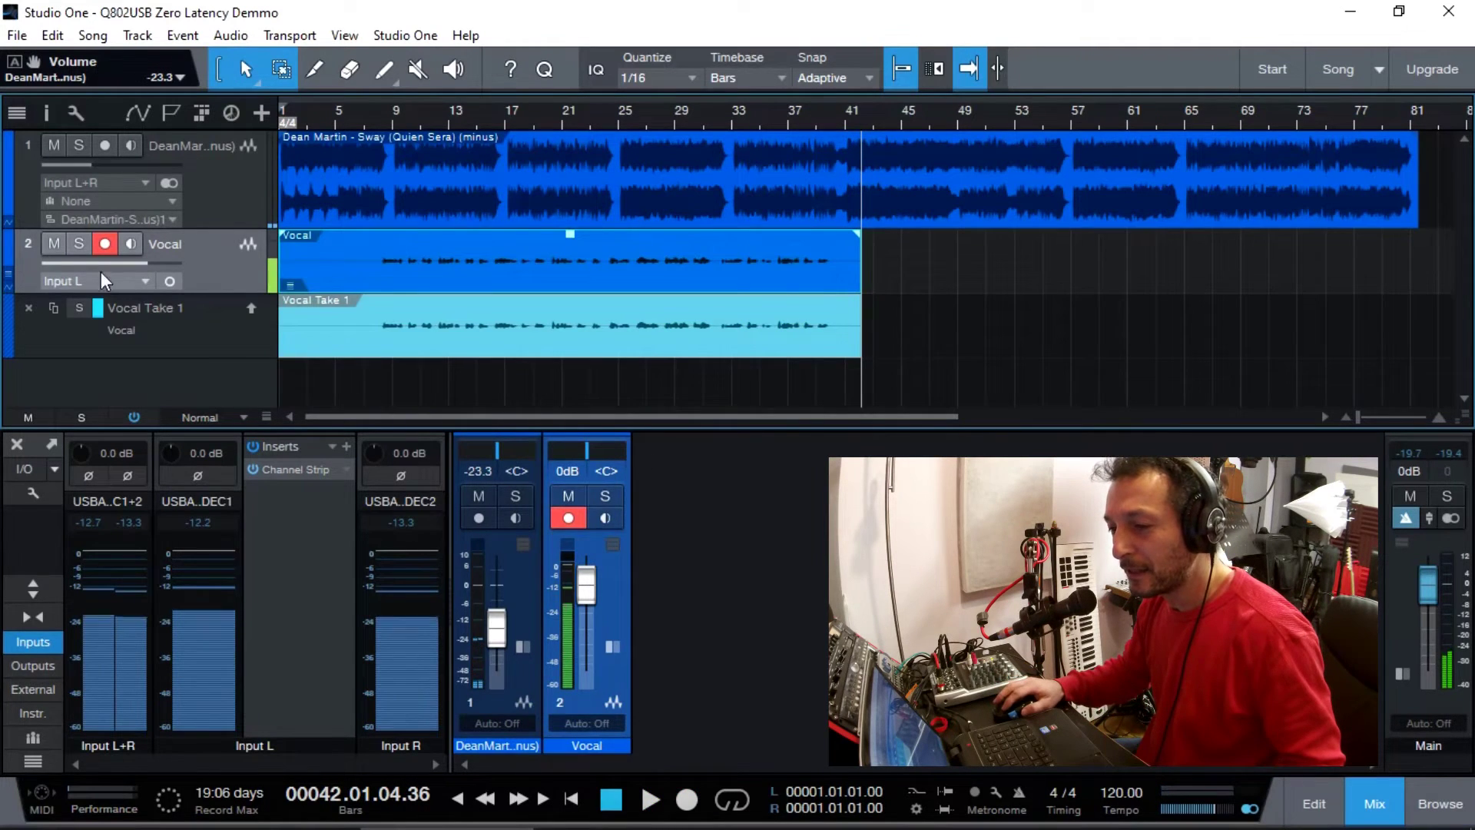
pyautogui.click(105, 243)
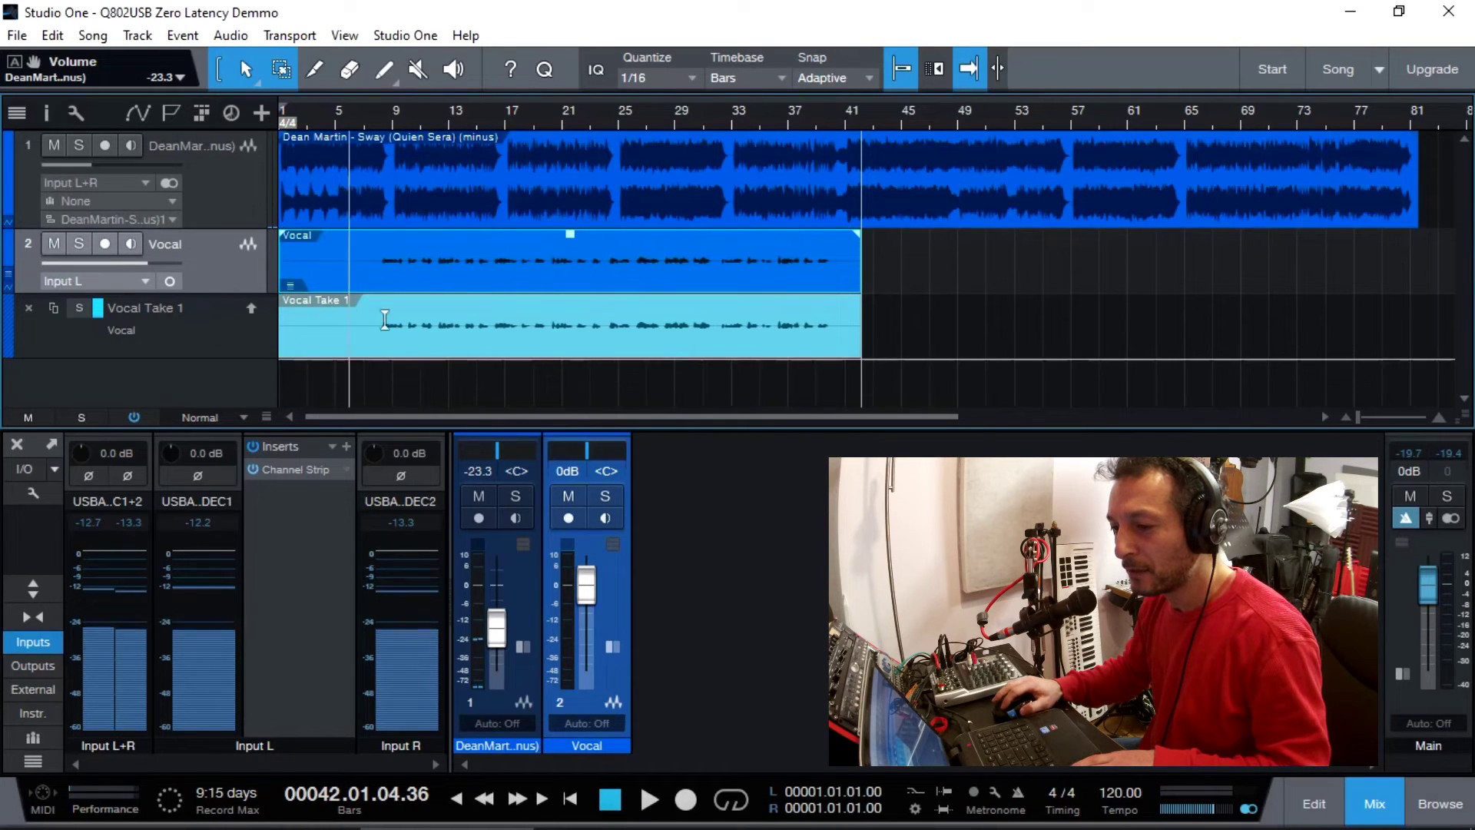
# - Play back the recorded vocal together with the backing track to about bar 11
pyautogui.click(362, 120)
pyautogui.press('space')
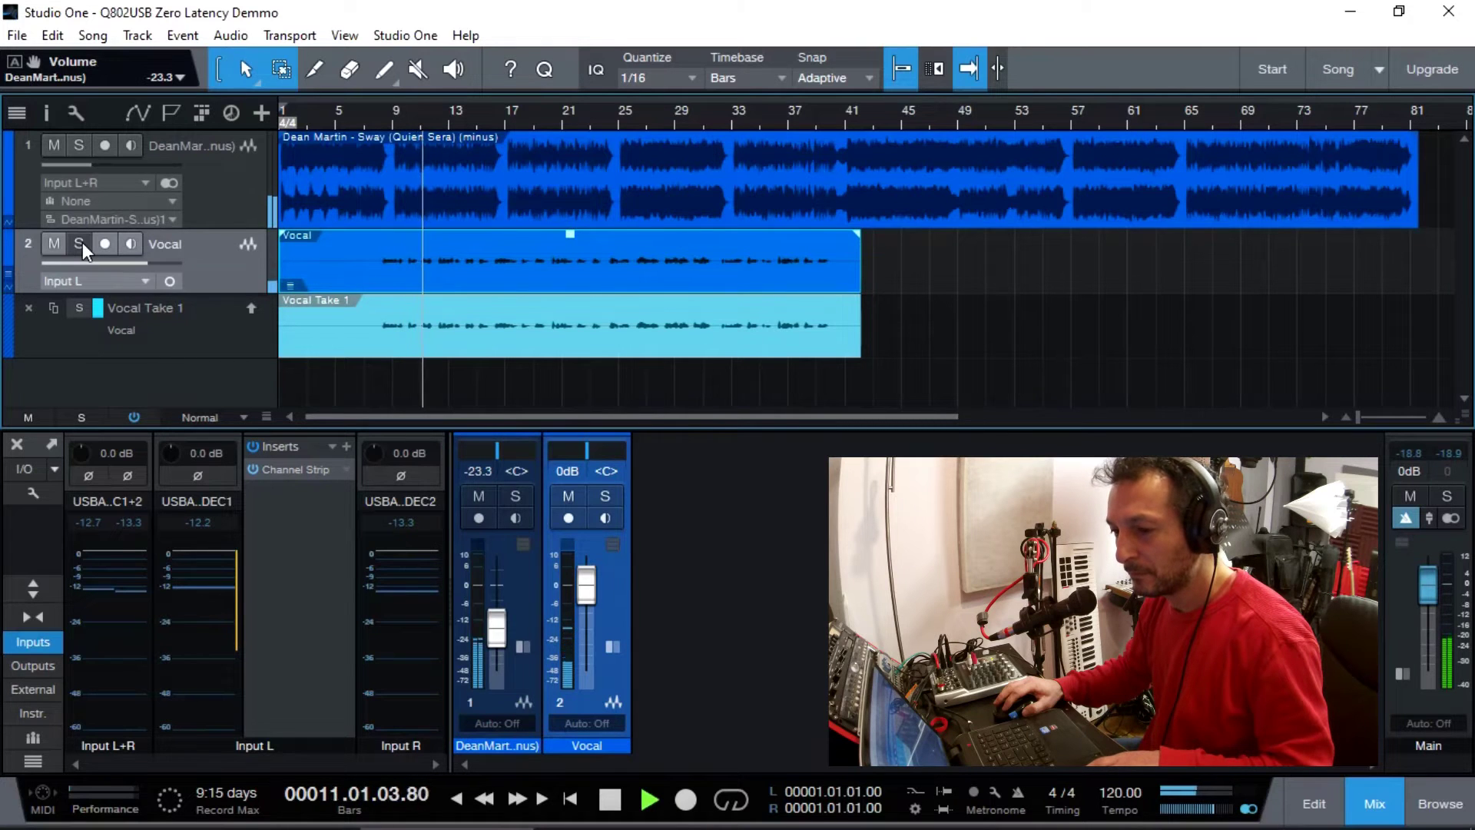
pyautogui.press('space')
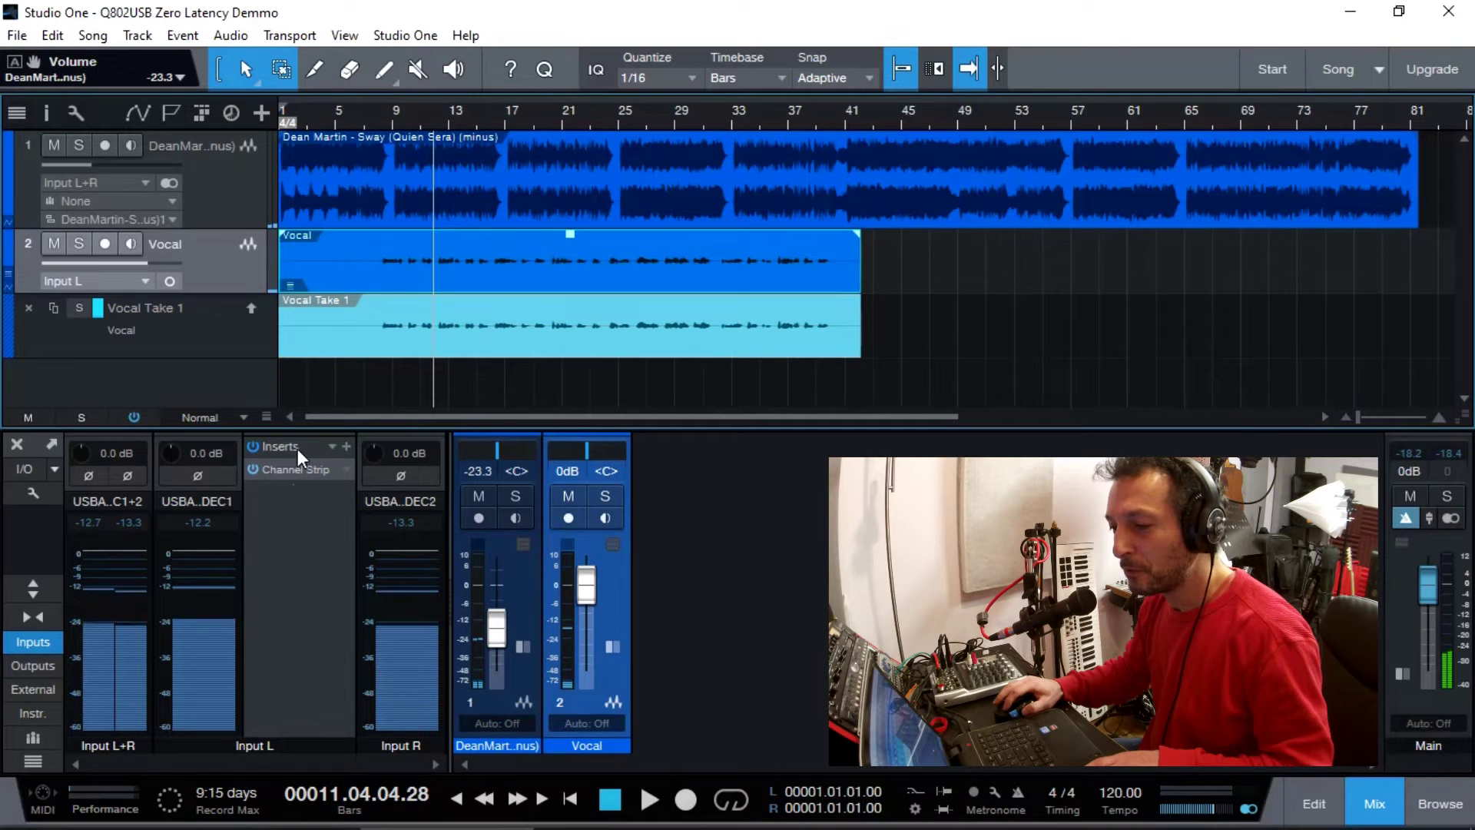
# - Solo the Vocal track and listen to its recording from bar 6 to about bar 16
pyautogui.click(356, 119)
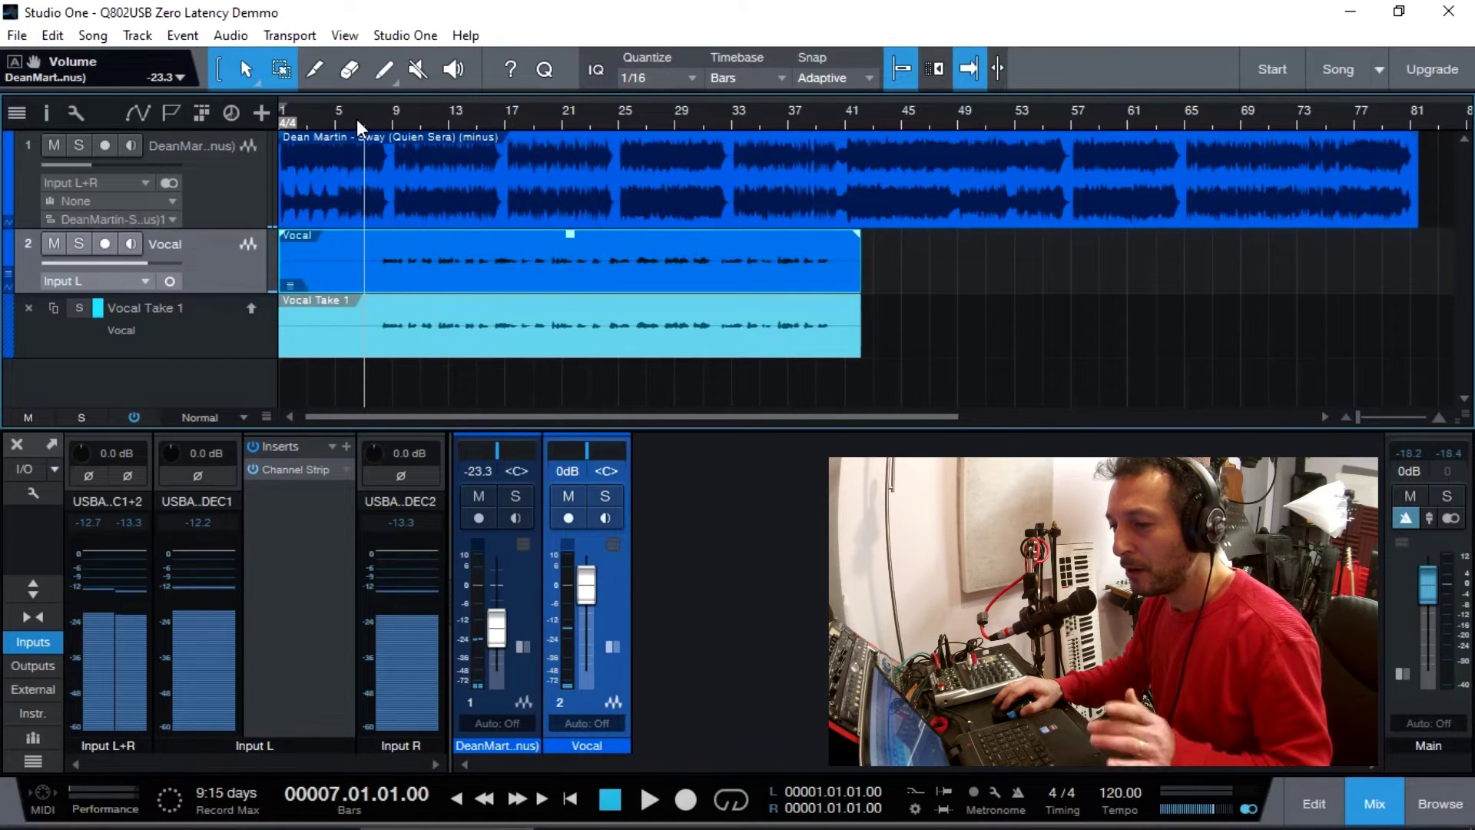
pyautogui.click(79, 243)
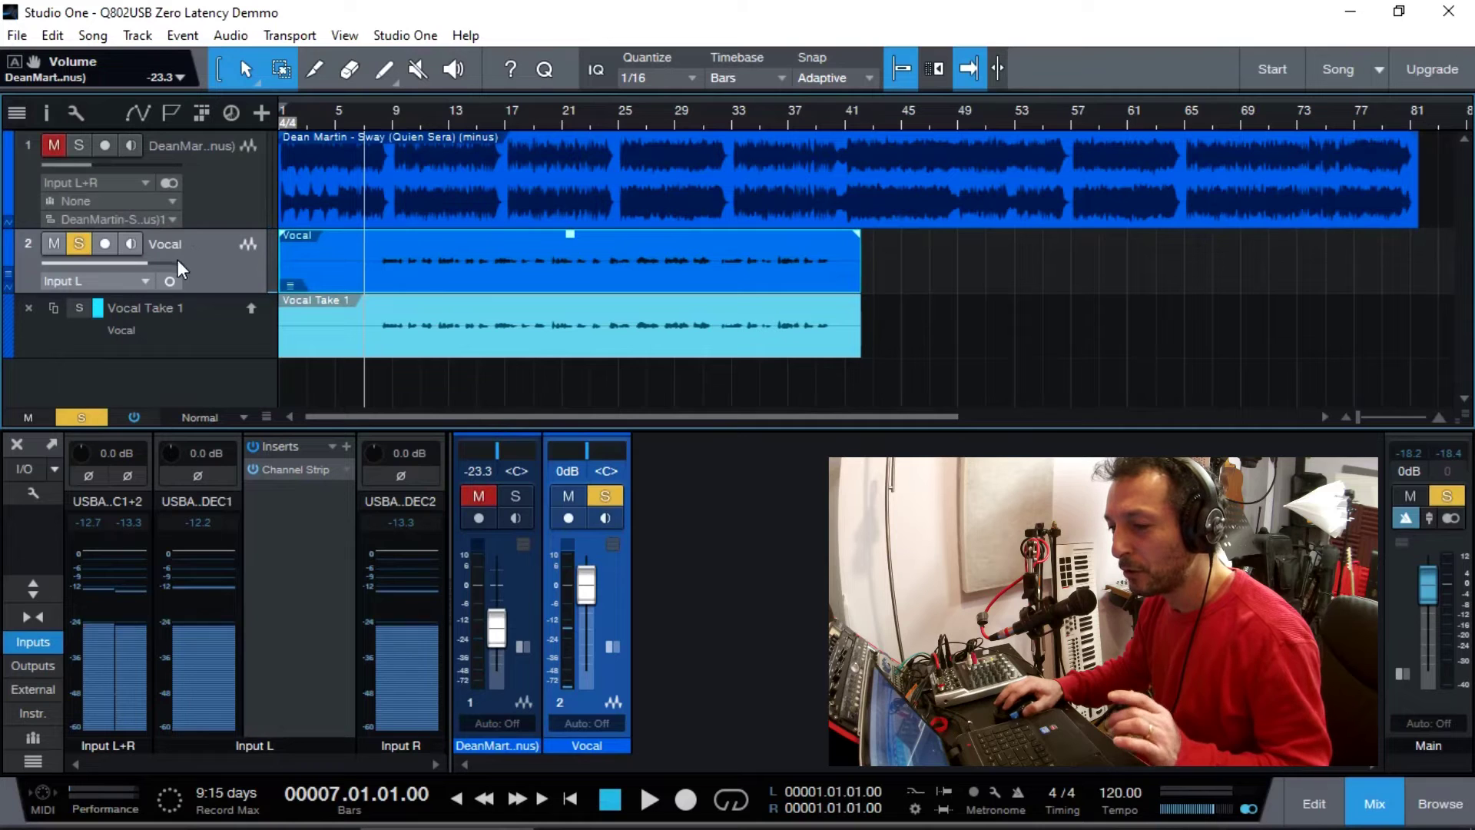
pyautogui.click(343, 120)
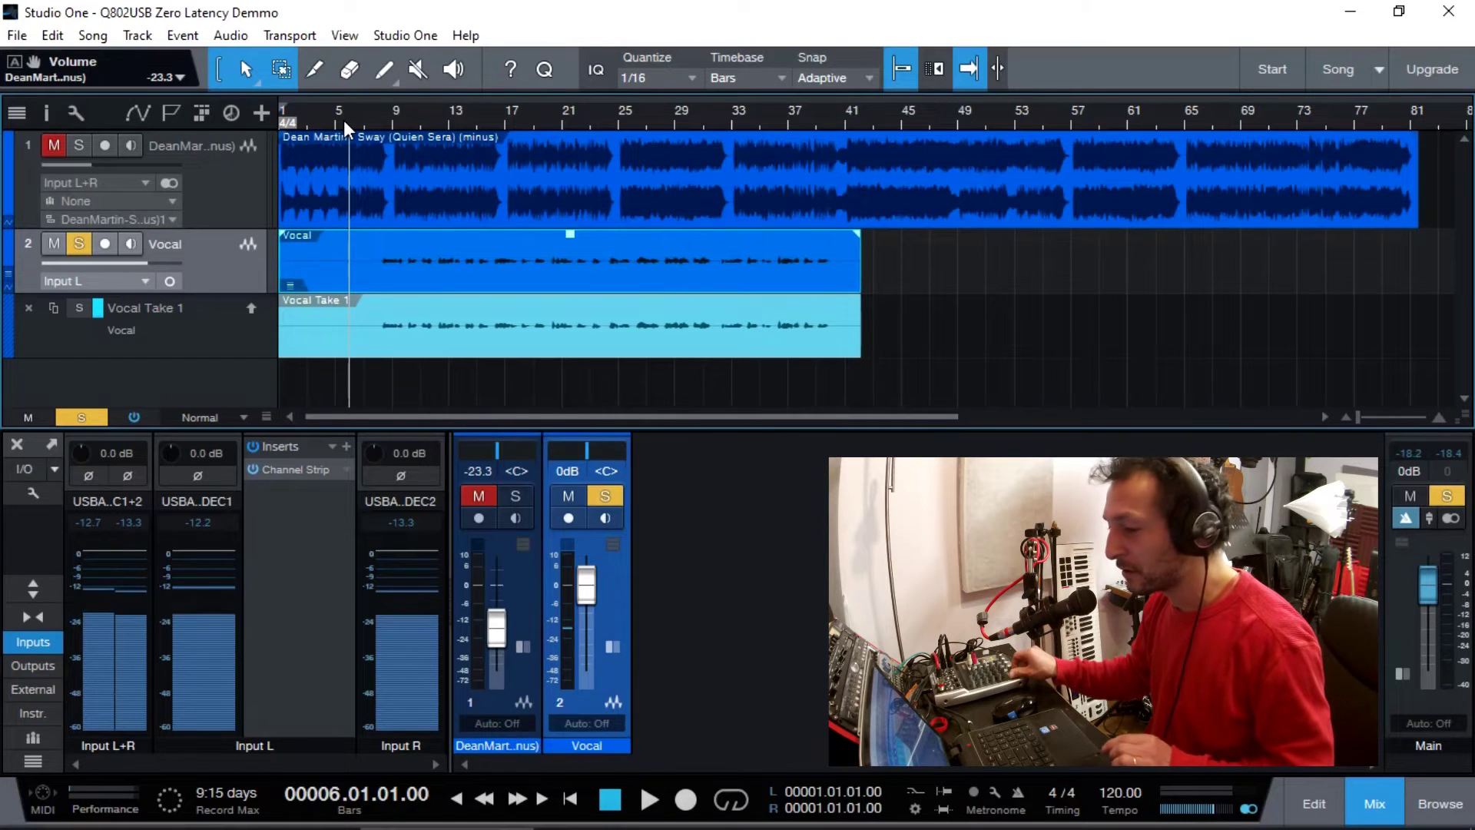
pyautogui.press('space')
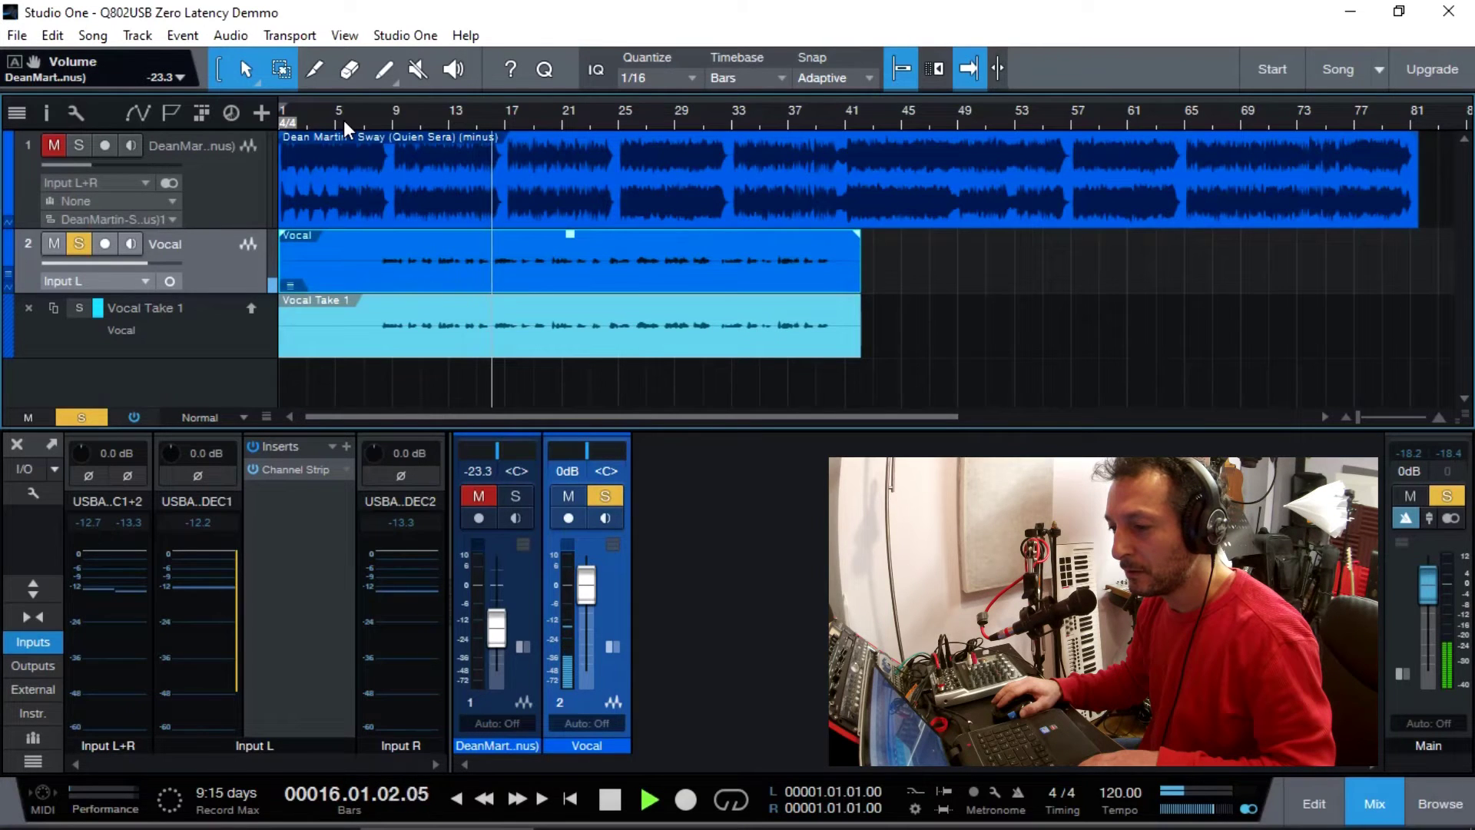
pyautogui.press('space')
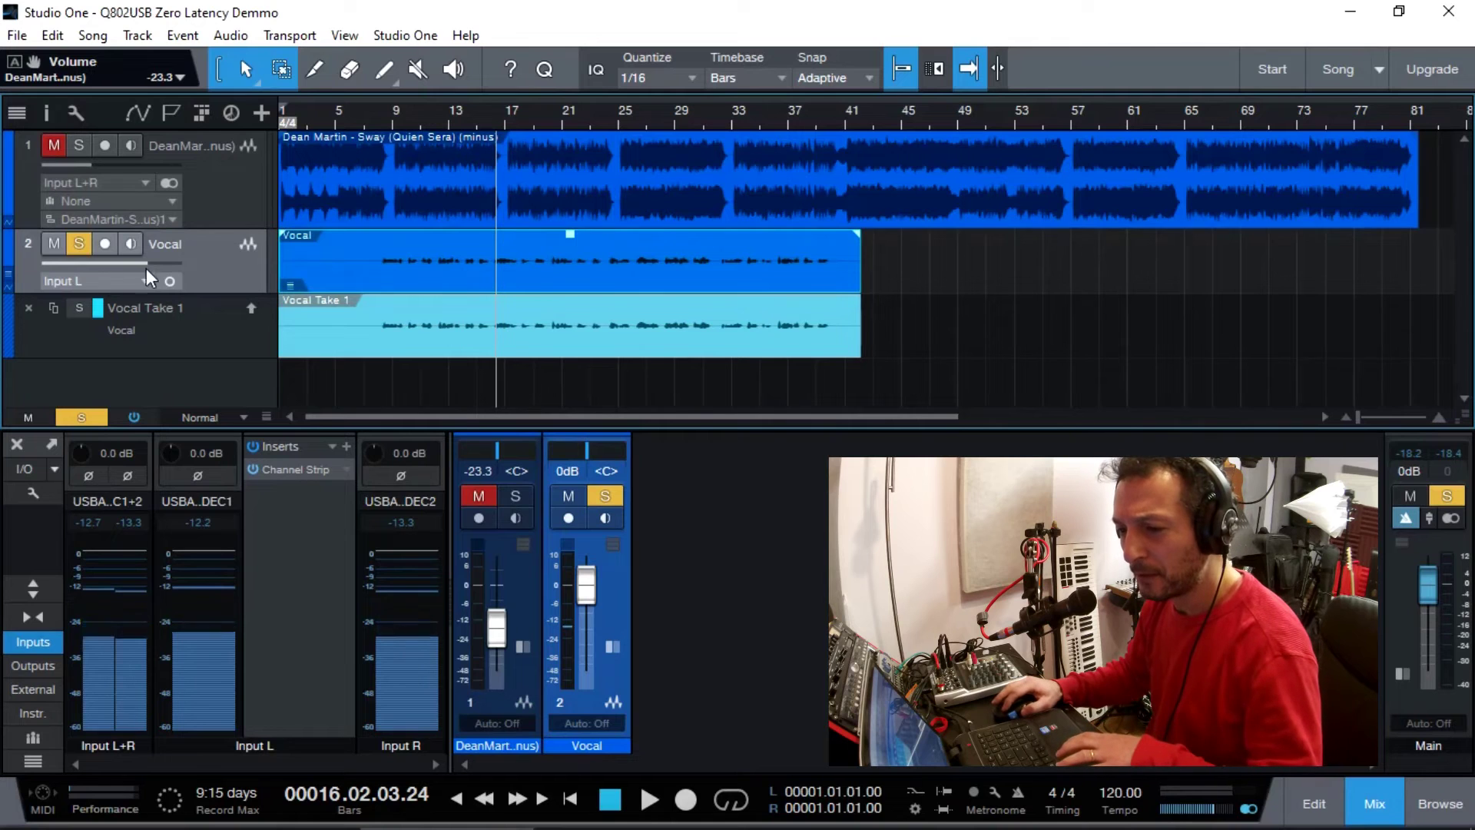
# - Hide the Vocal track's take layer, and unsolo the track to play it with the backing track to about bar 16
pyautogui.click(11, 272)
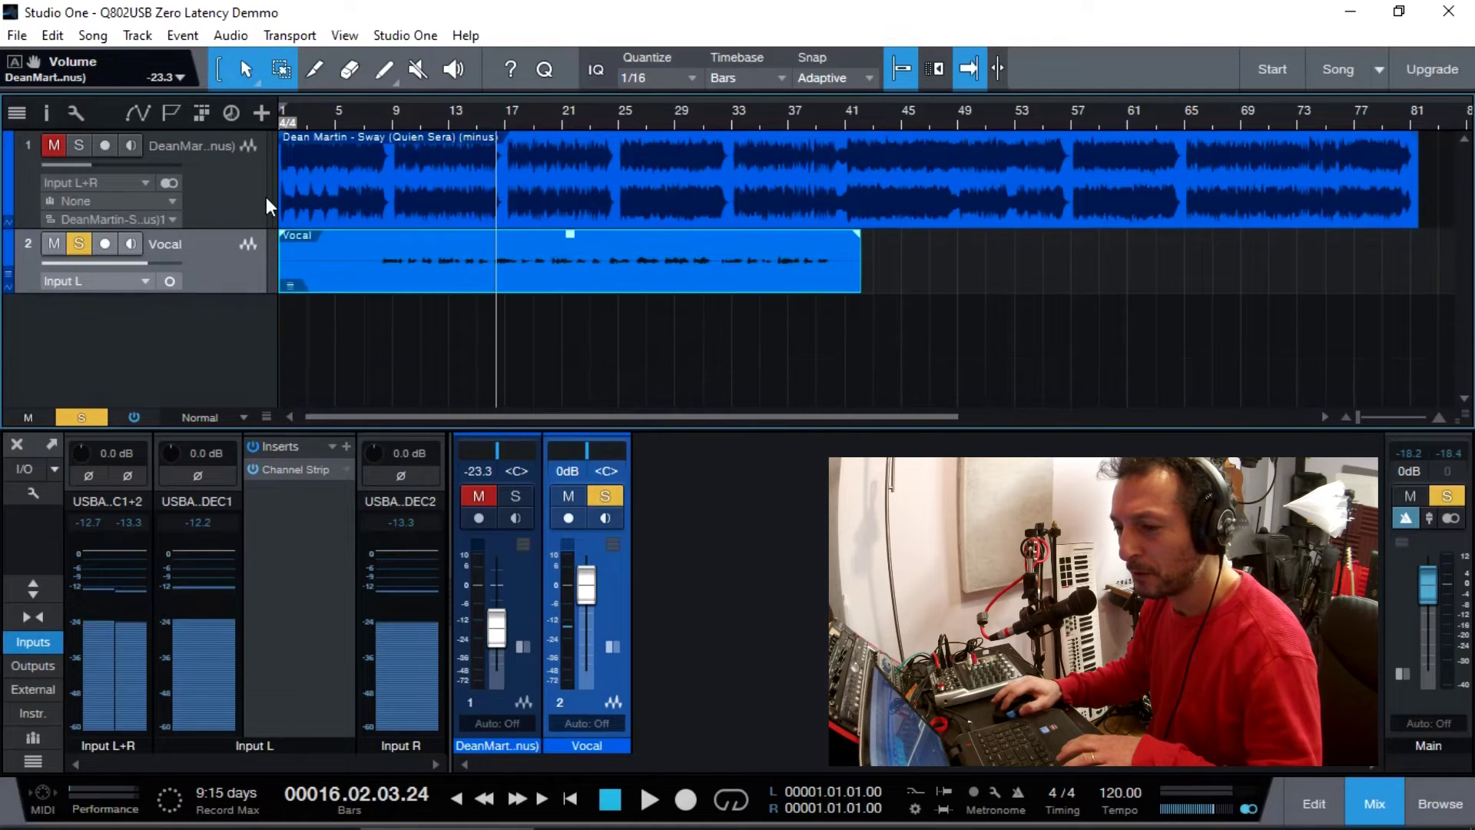
pyautogui.click(79, 245)
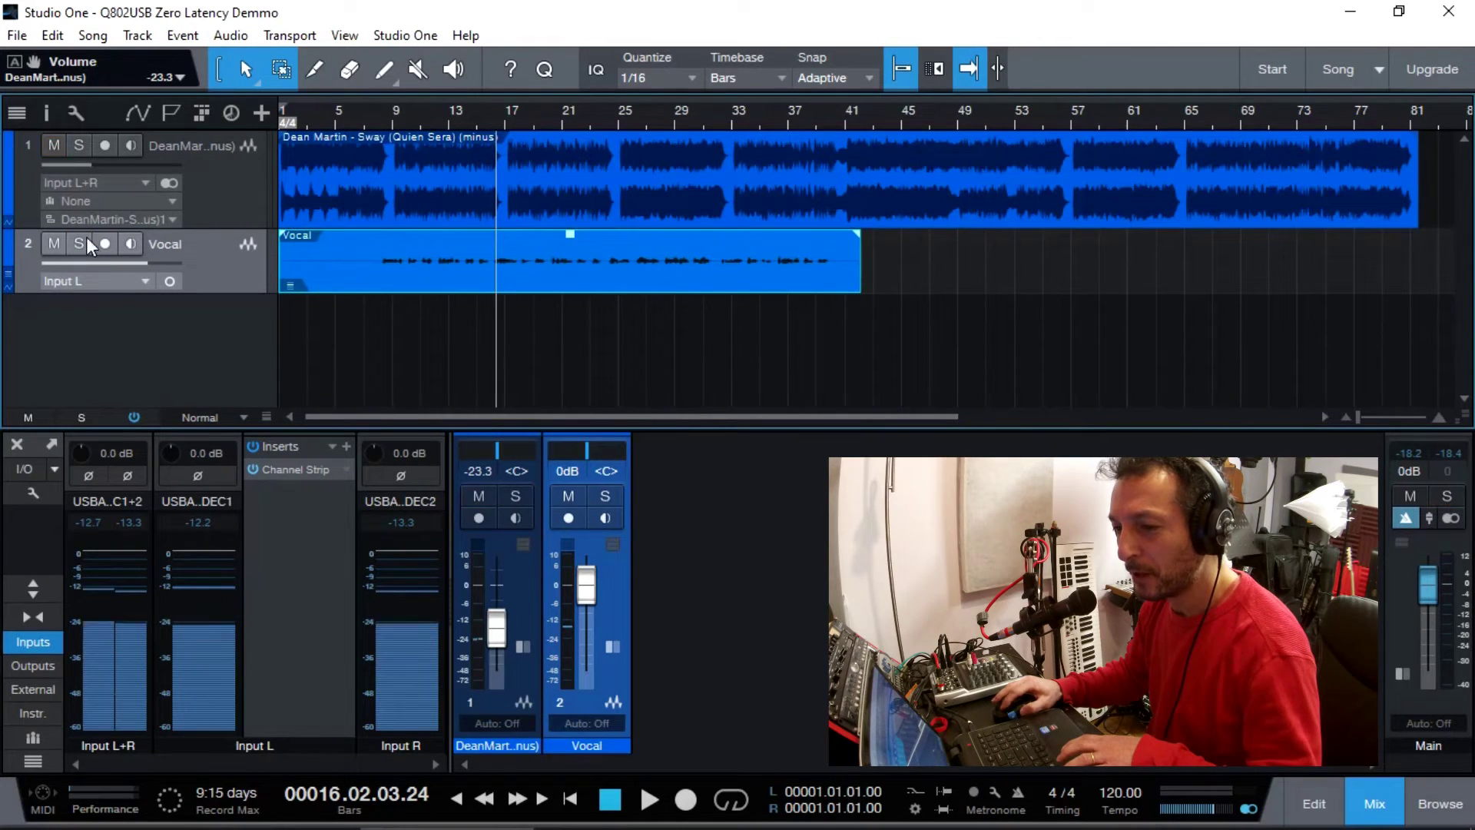
pyautogui.click(361, 113)
pyautogui.press('space')
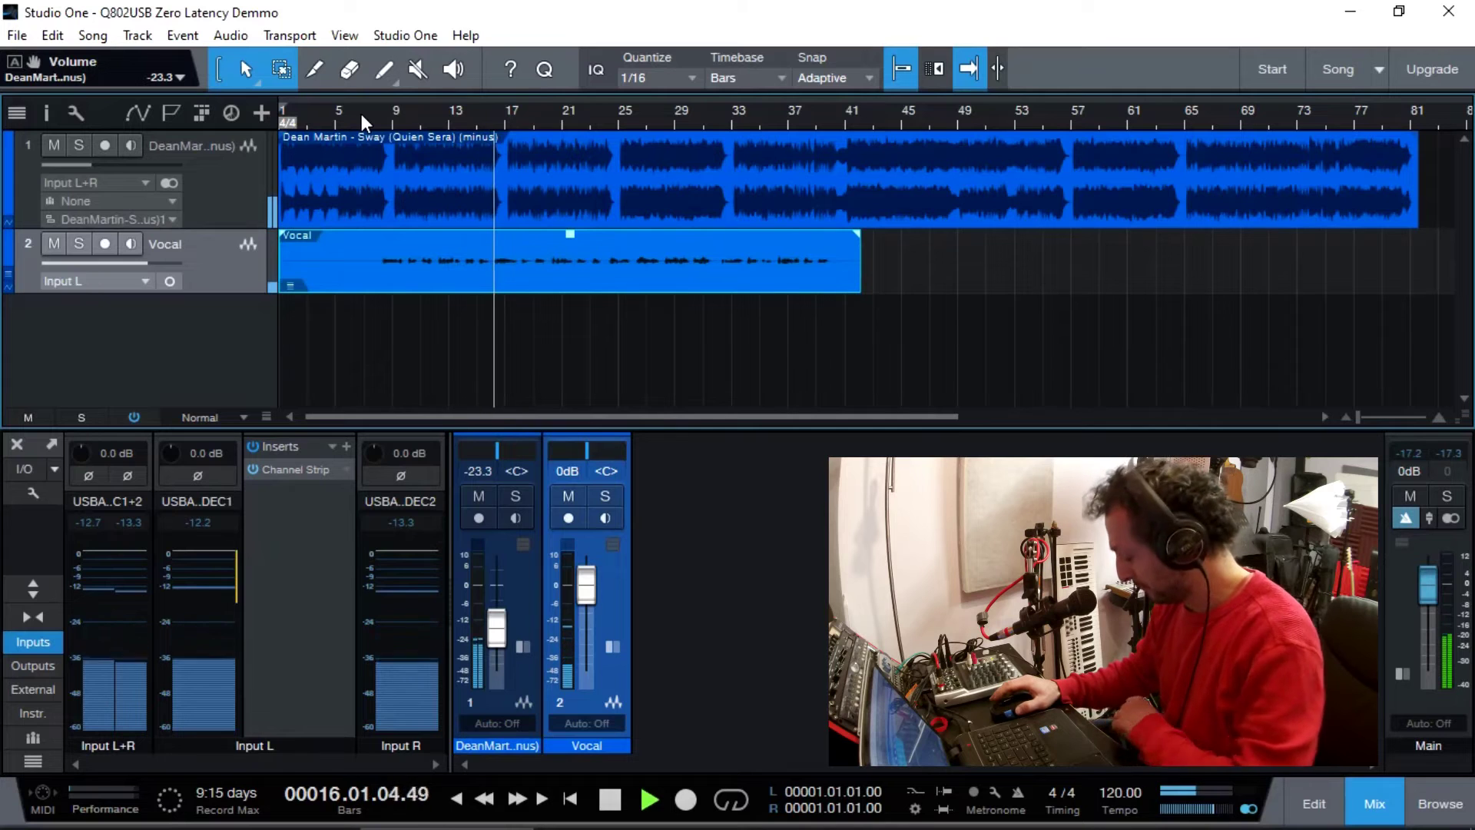
pyautogui.press('space')
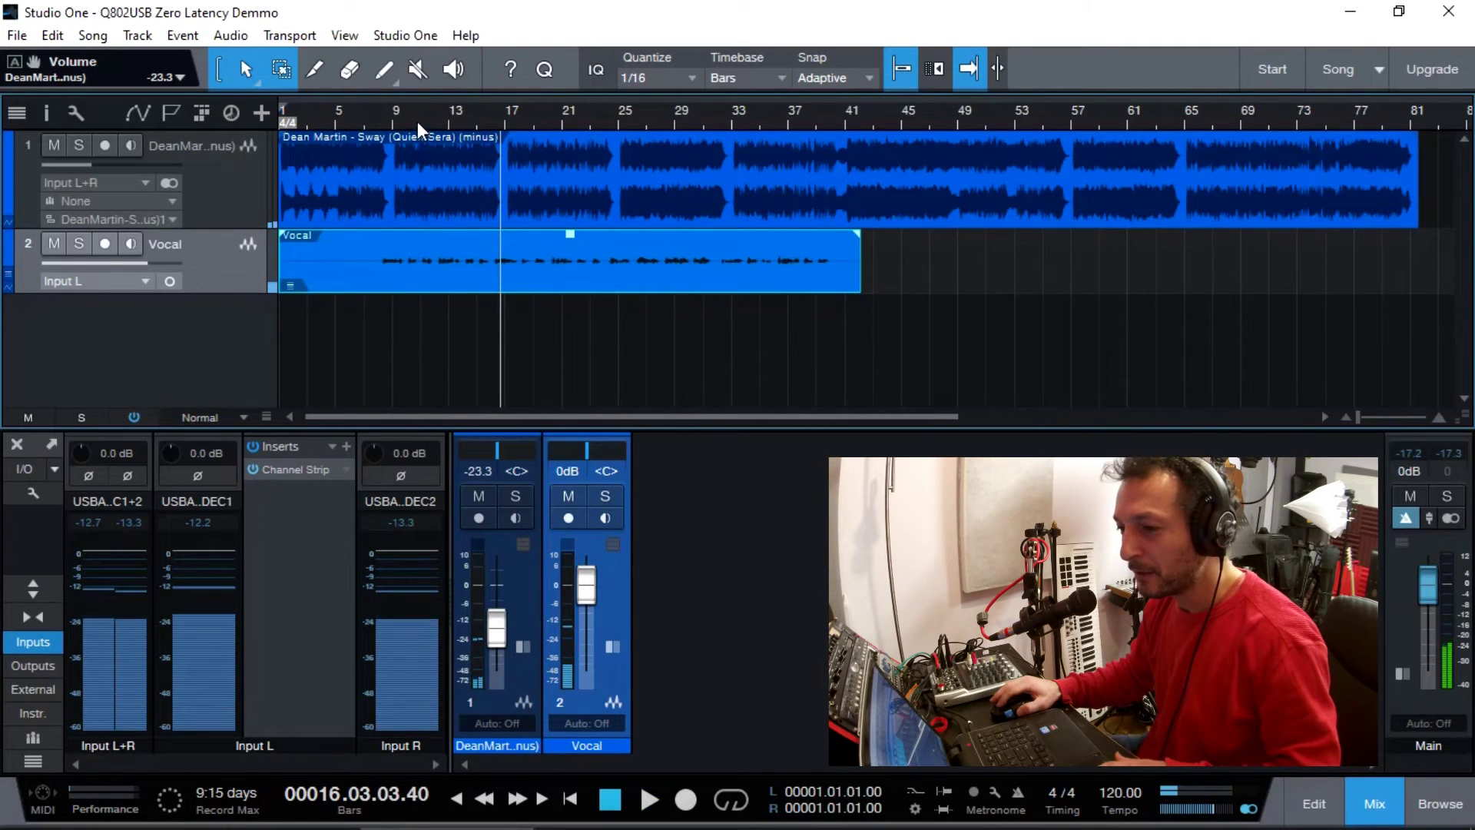
# - Move the playhead to bar 7 and add a mono audio track named Vocal 2 with Input L as its input
pyautogui.click(370, 112)
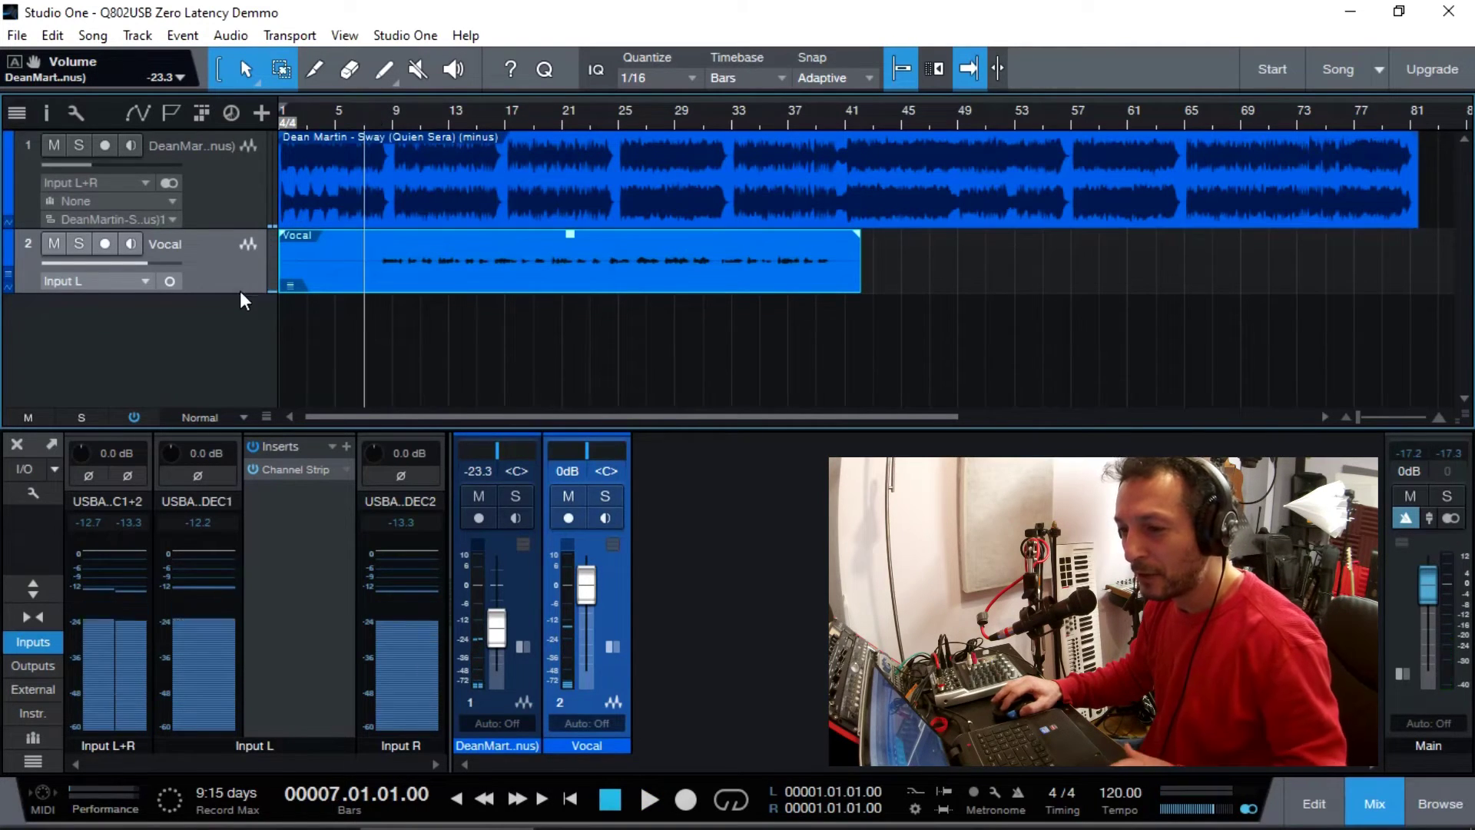
pyautogui.click(261, 112)
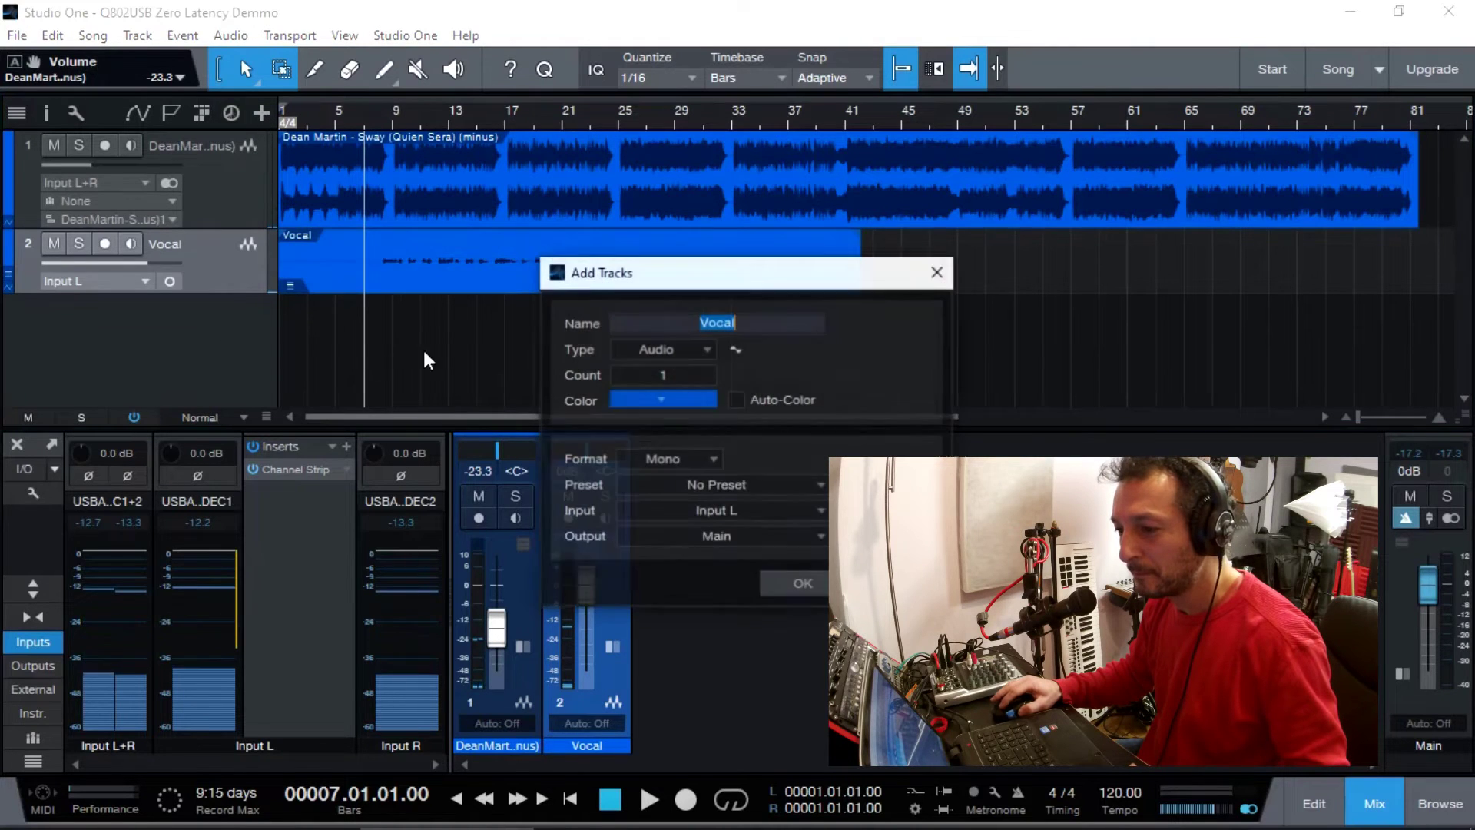
pyautogui.click(765, 327)
pyautogui.write('2')
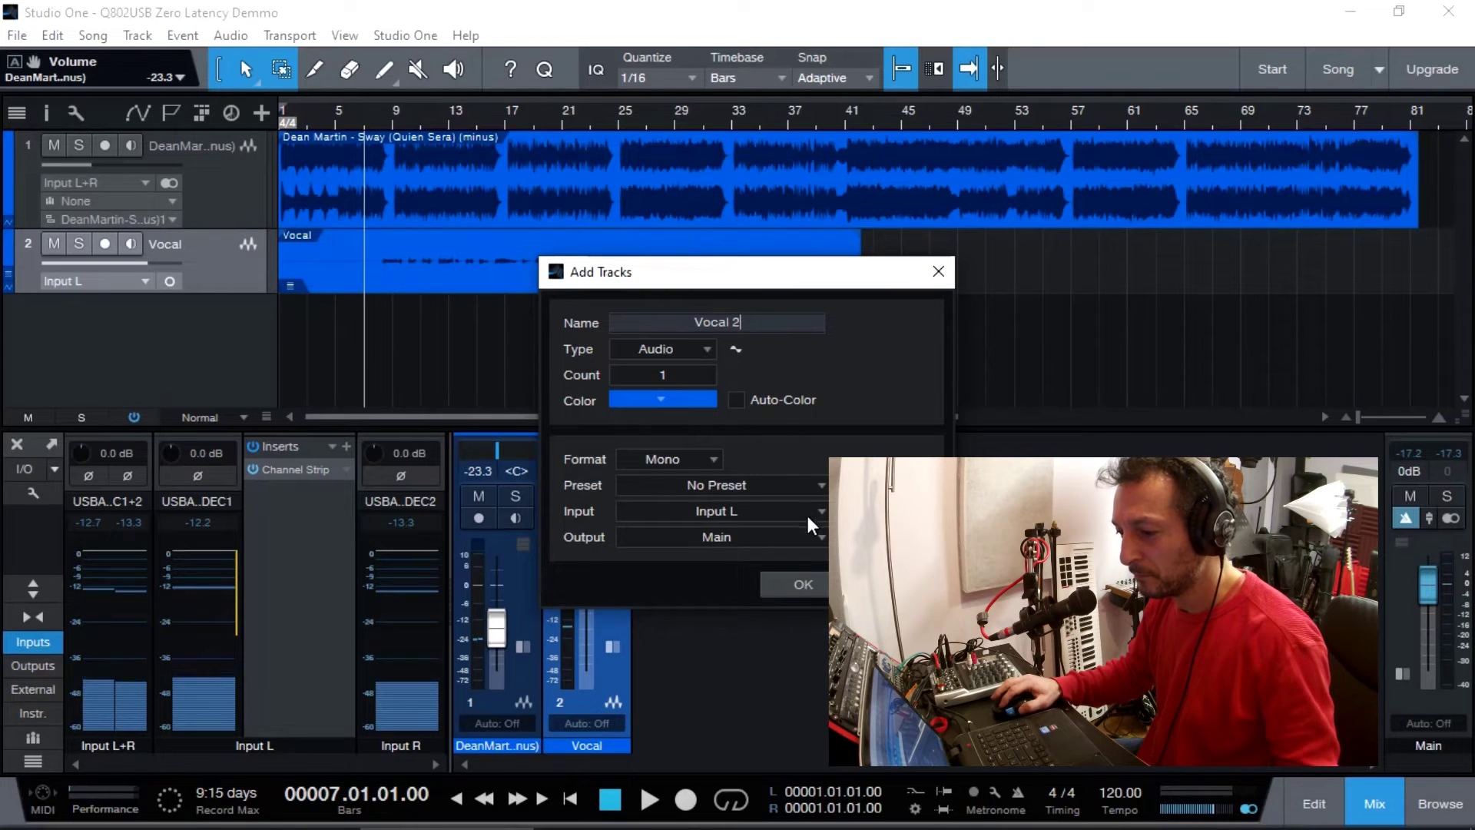
pyautogui.click(803, 583)
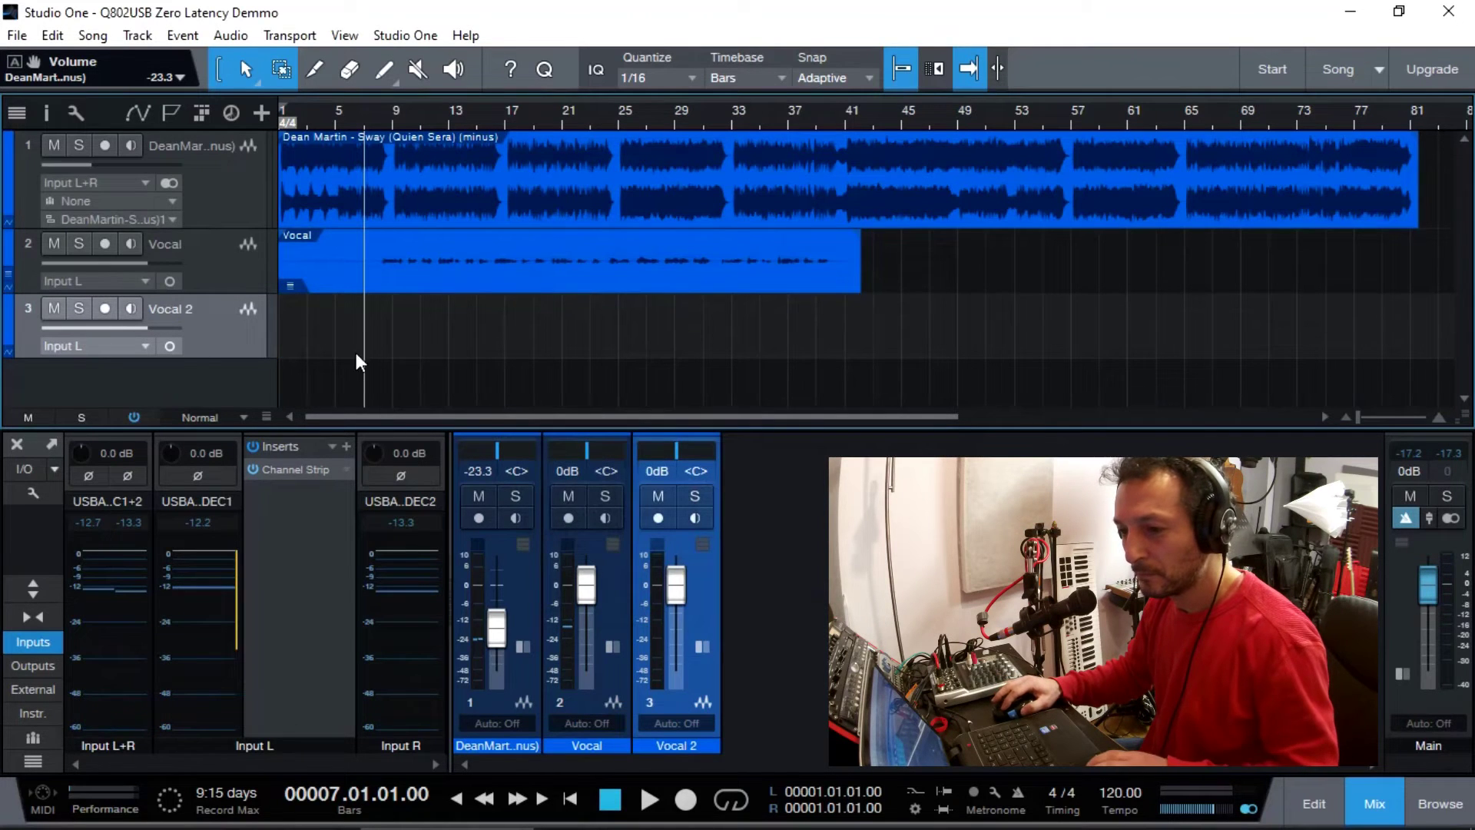
# - Arm Vocal 2, record a take from bar 7 to about bar 24, and disarm the track with its take layer hidden
pyautogui.click(102, 310)
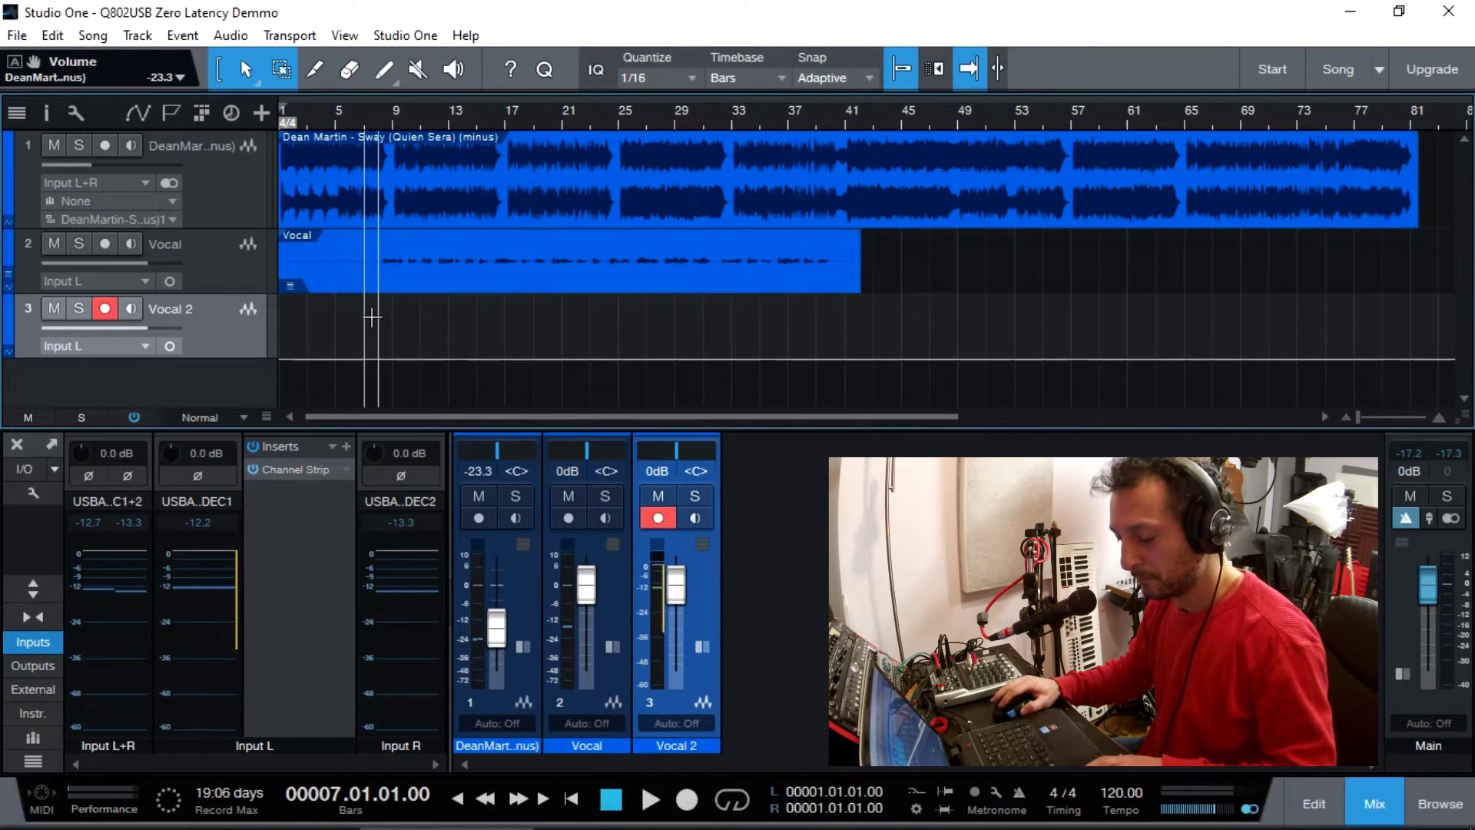
pyautogui.click(686, 800)
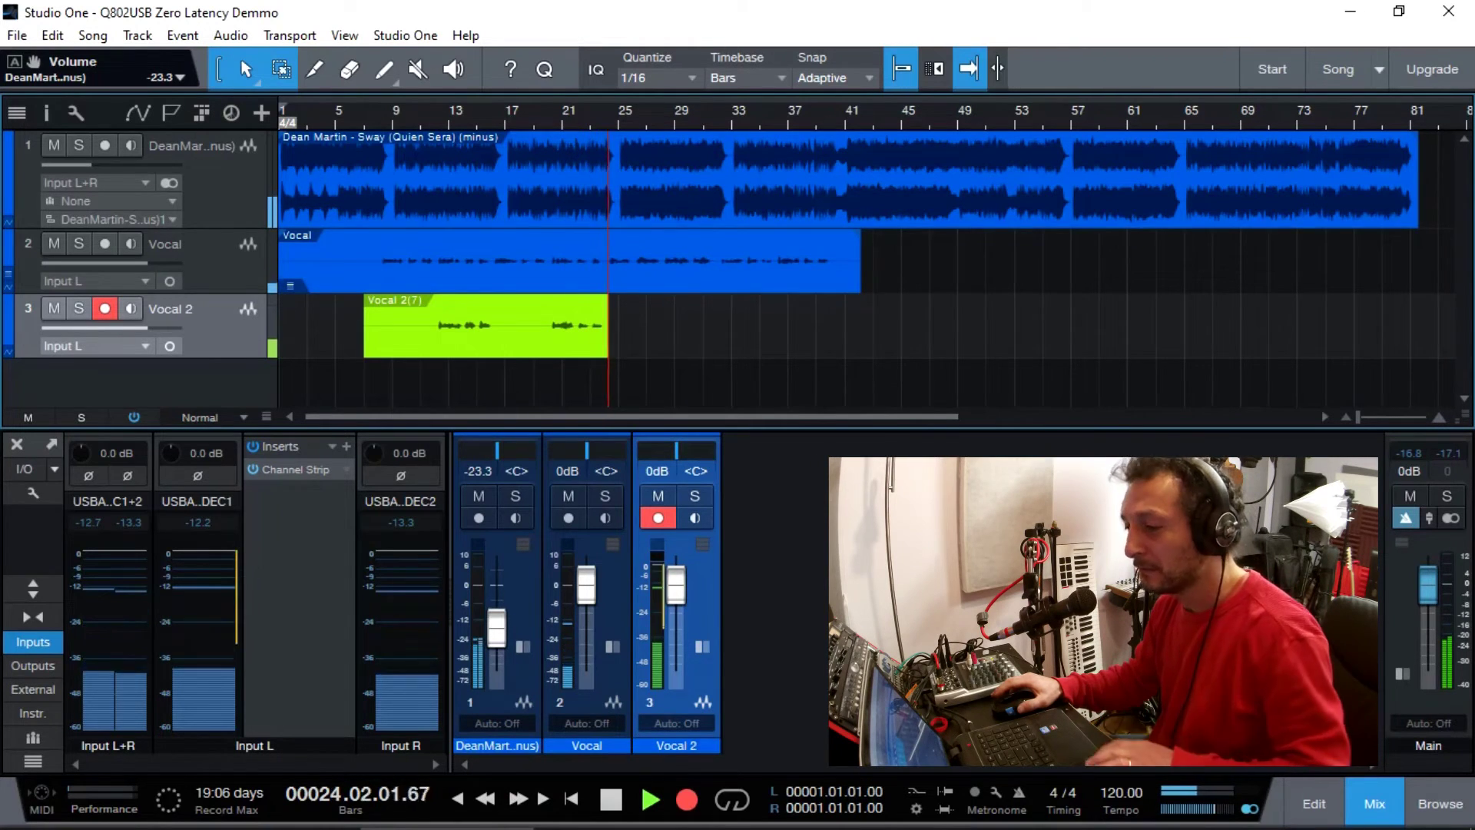
pyautogui.press('space')
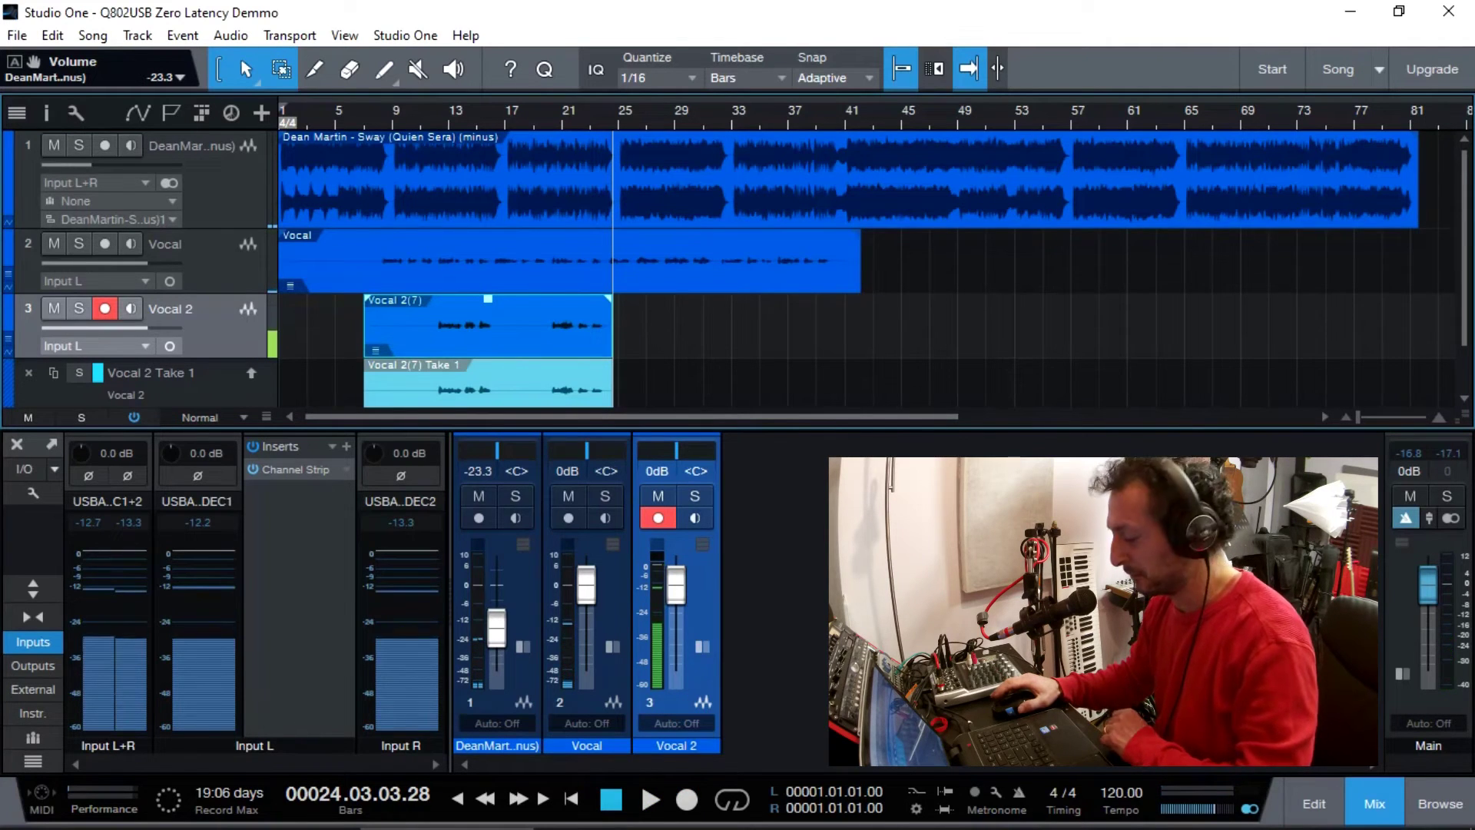
pyautogui.click(57, 321)
pyautogui.click(103, 310)
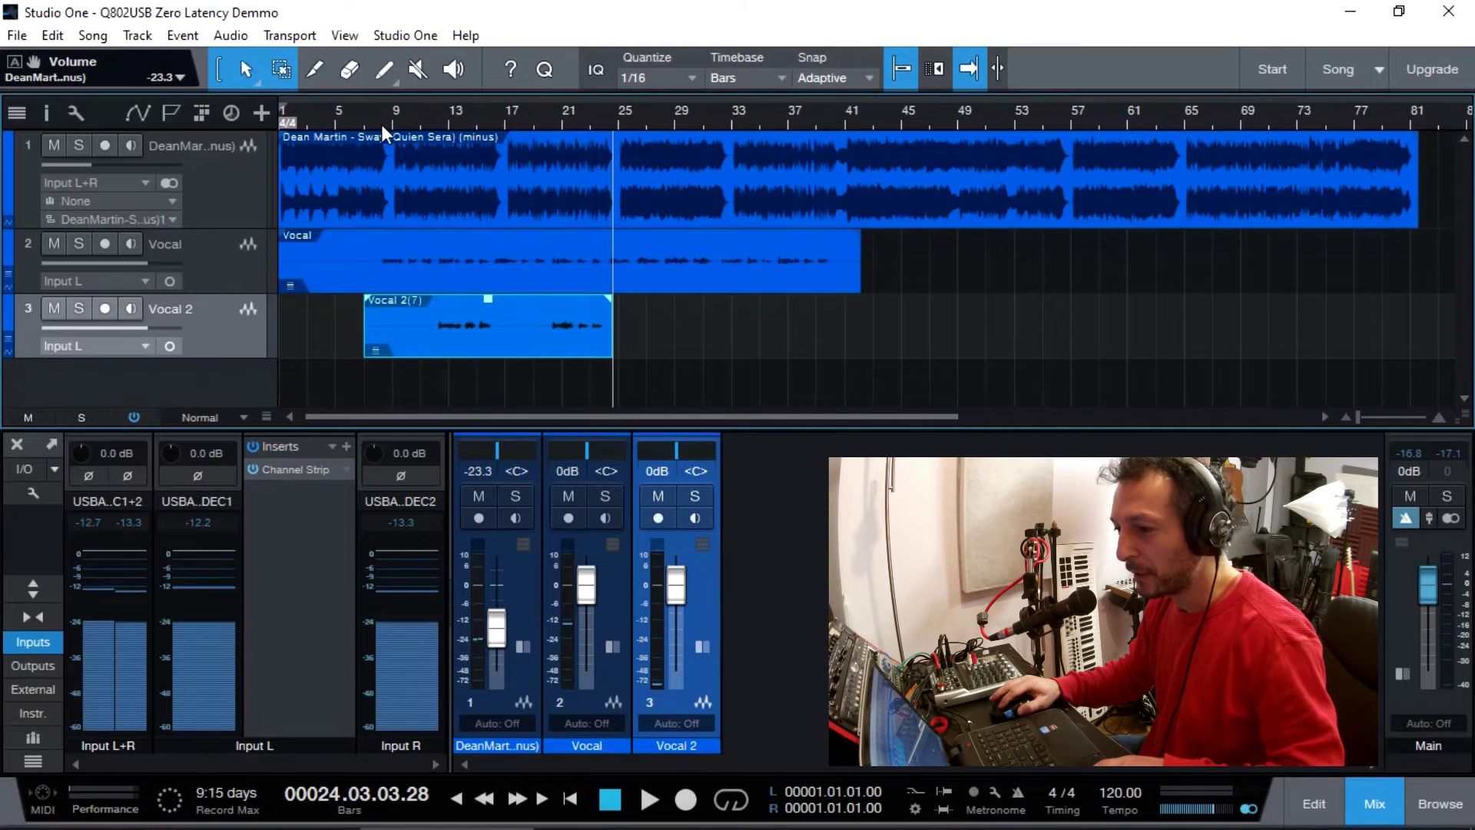
# - Lower the Vocal 2 track's volume to -7.5 dB during playback of the mix, and stop at about bar 17
pyautogui.click(415, 114)
pyautogui.press('space')
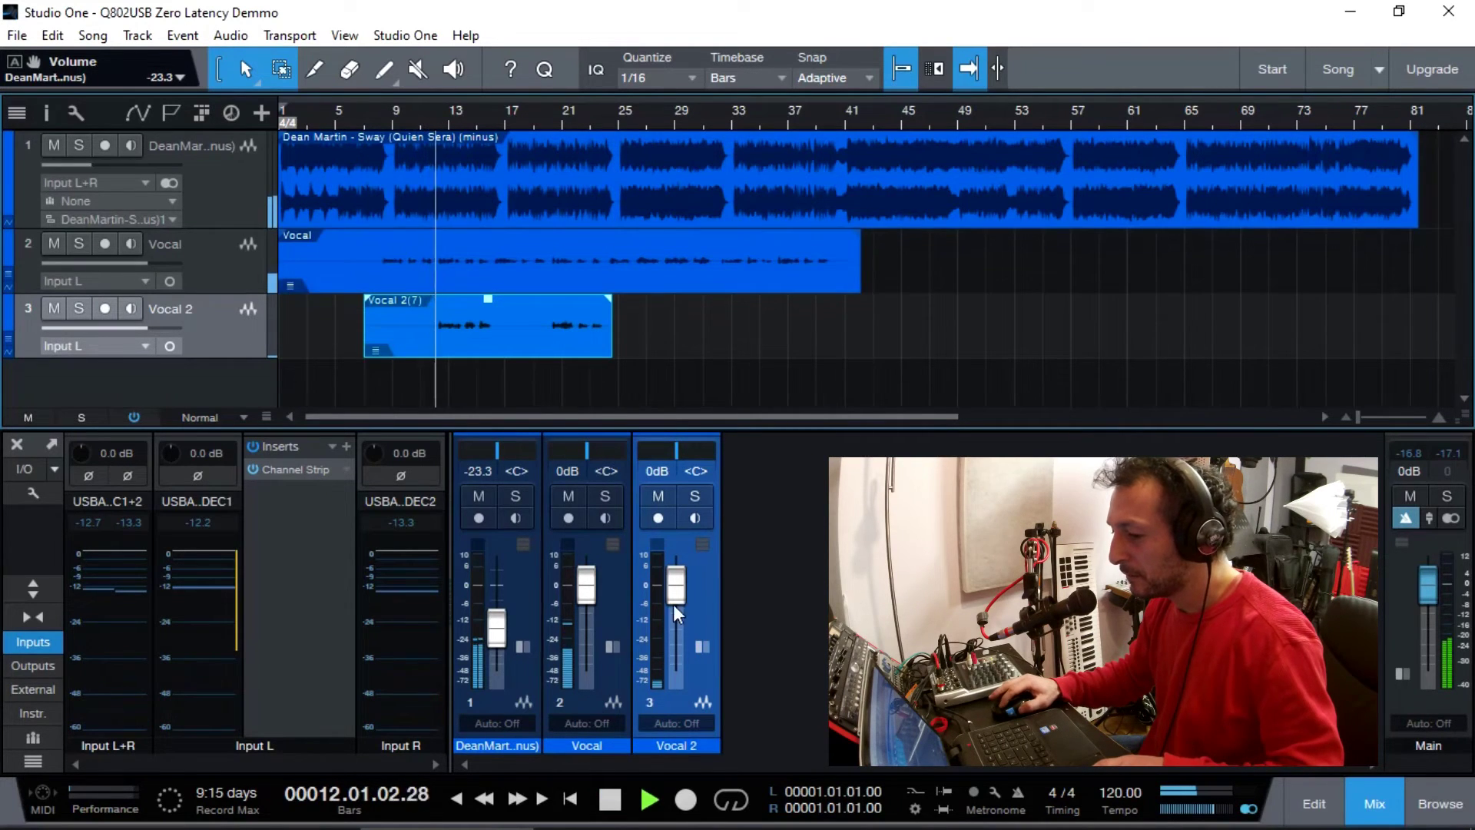
pyautogui.moveTo(674, 582); pyautogui.dragTo(673, 601)
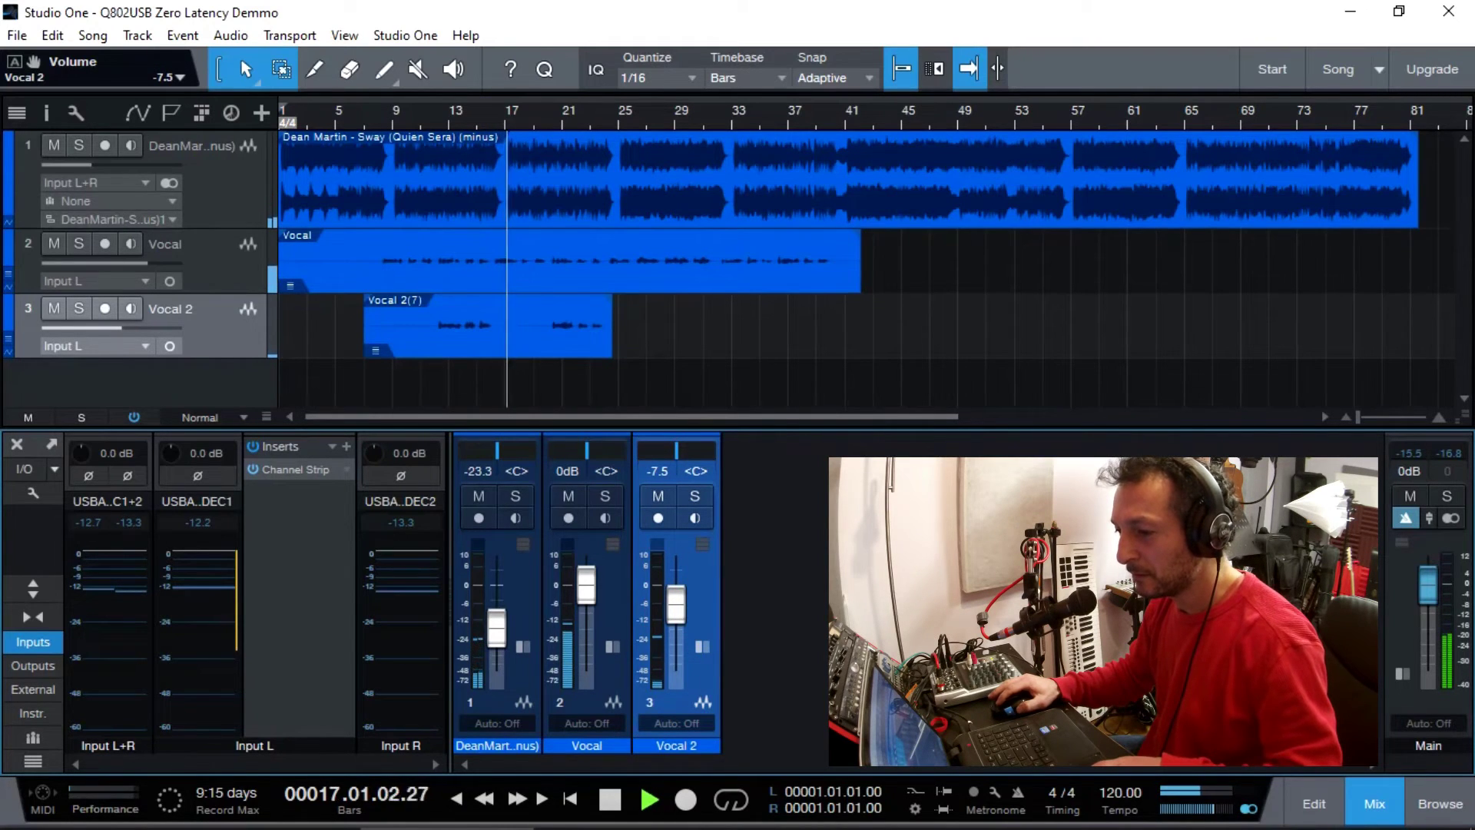
pyautogui.press('space')
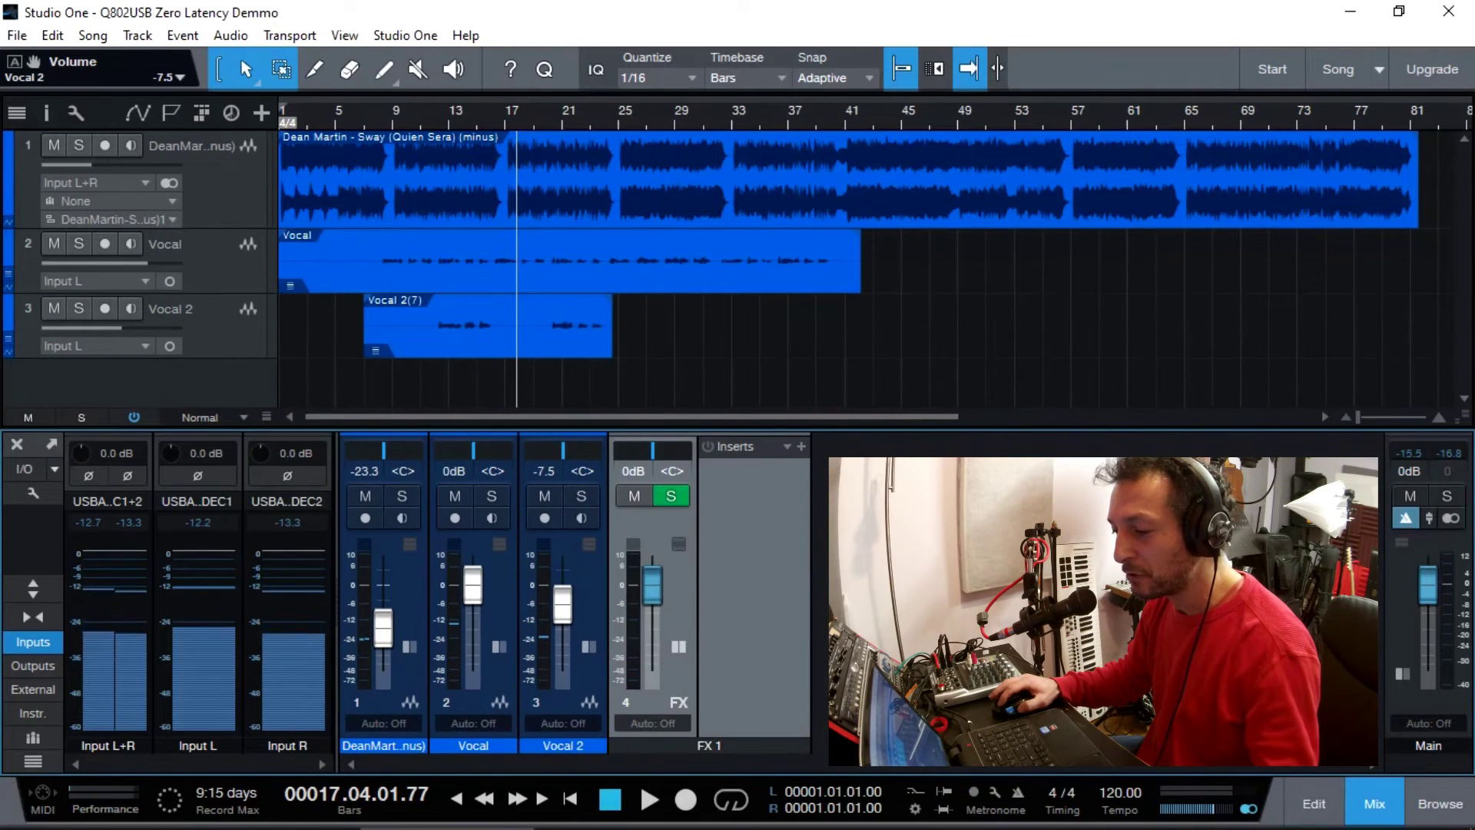
# - Find the PreSonus Mixverb in the effects browser and insert it on the FX 1 channel
pyautogui.click(1440, 802)
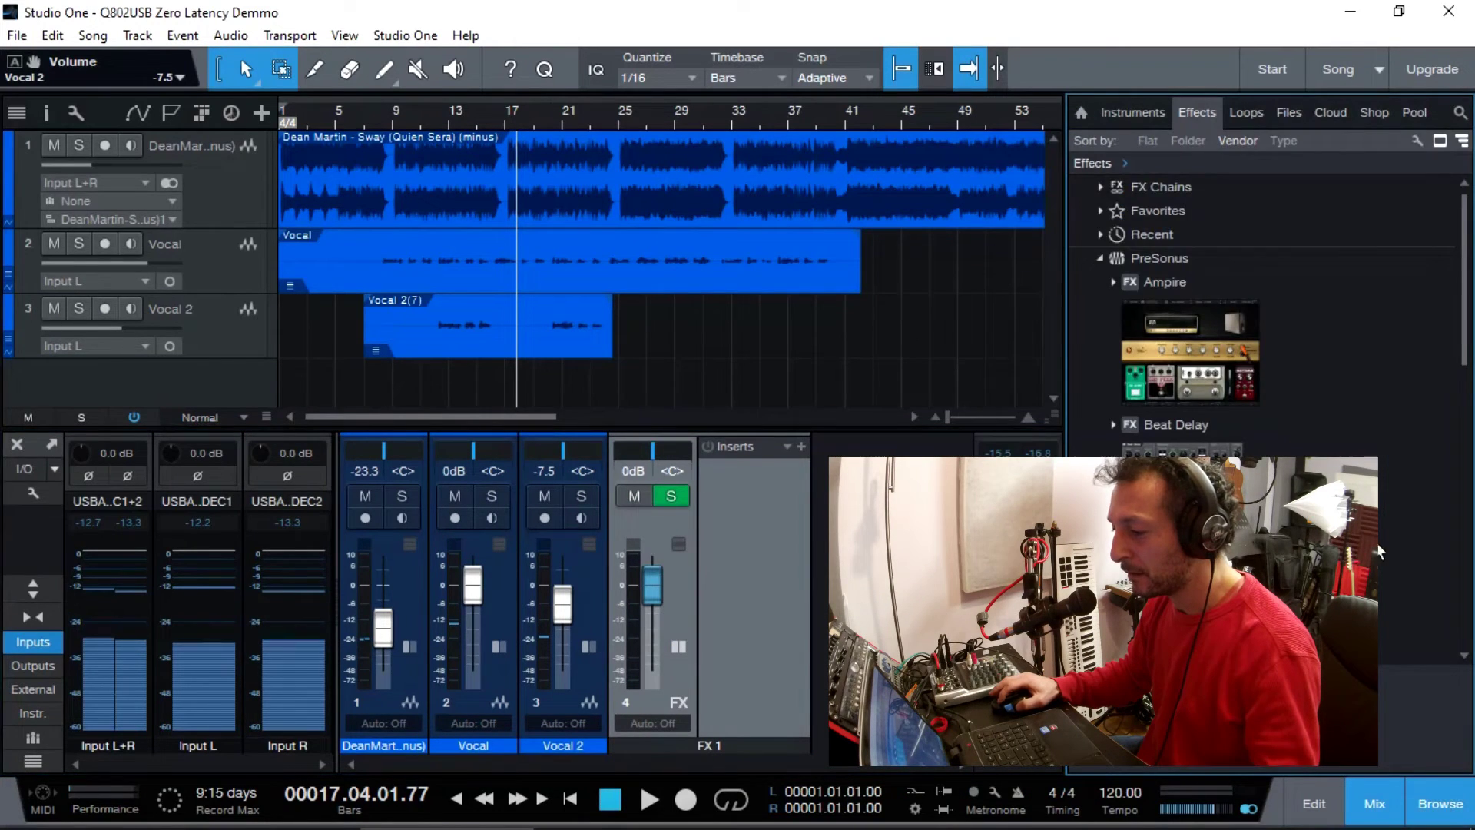
pyautogui.scroll(-10, 1268, 307)
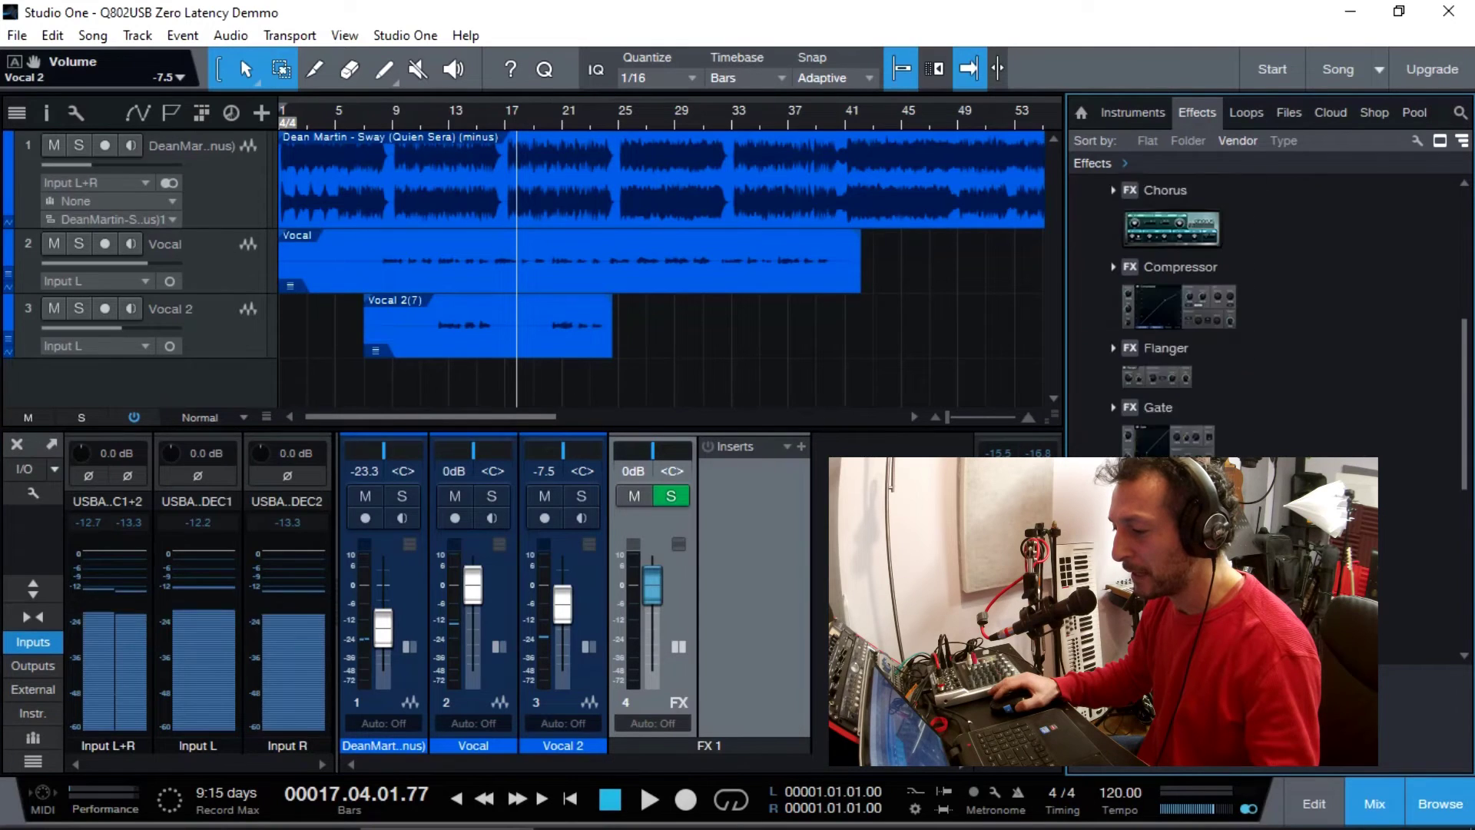
pyautogui.scroll(-2, 1229, 390)
pyautogui.moveTo(1161, 372); pyautogui.dragTo(768, 498)
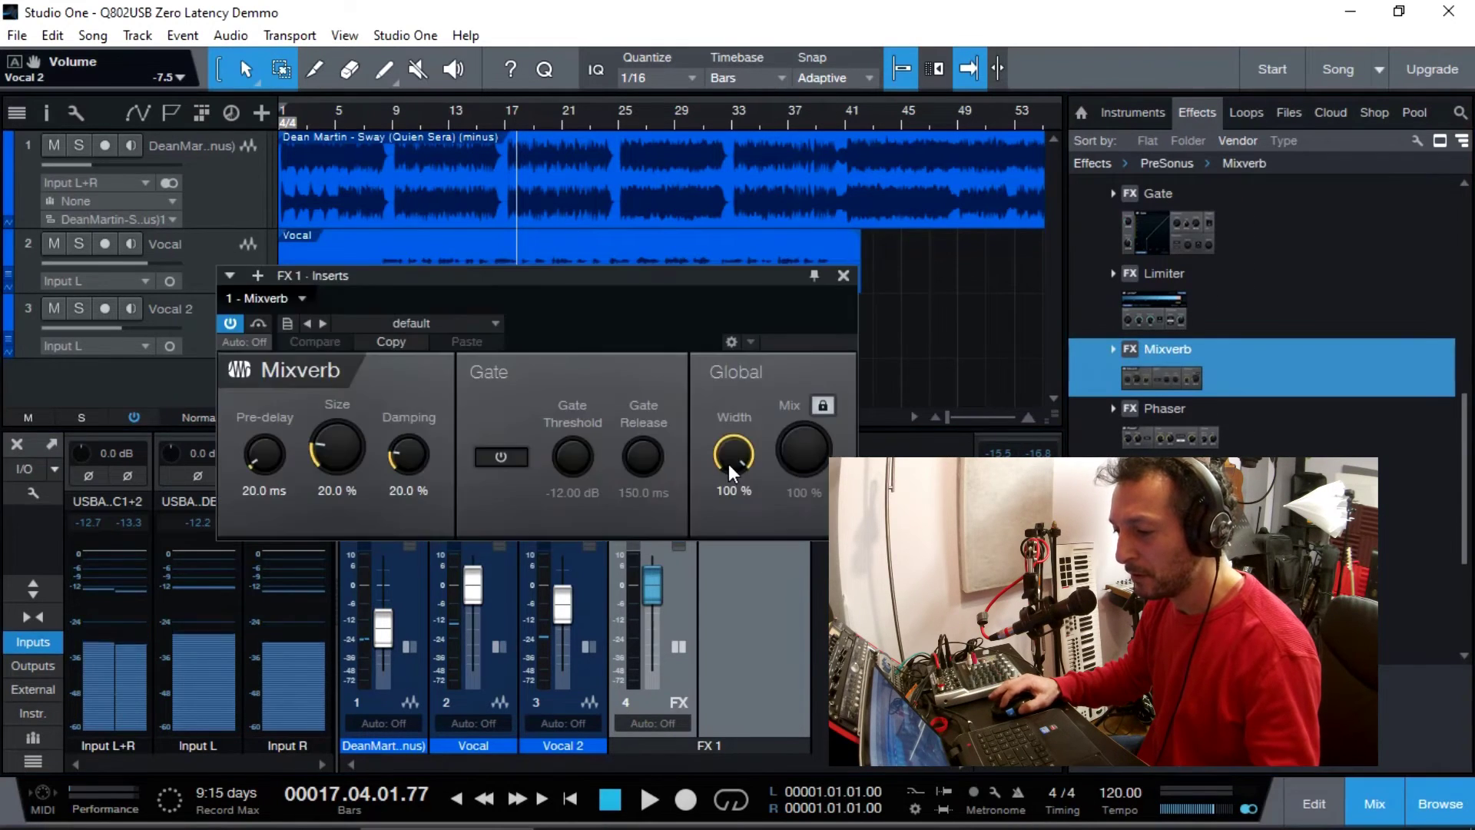
# - Load the Large Hall preset in Mixverb, raise the pre-delay to 71.9 ms, and close the effect window
pyautogui.click(495, 322)
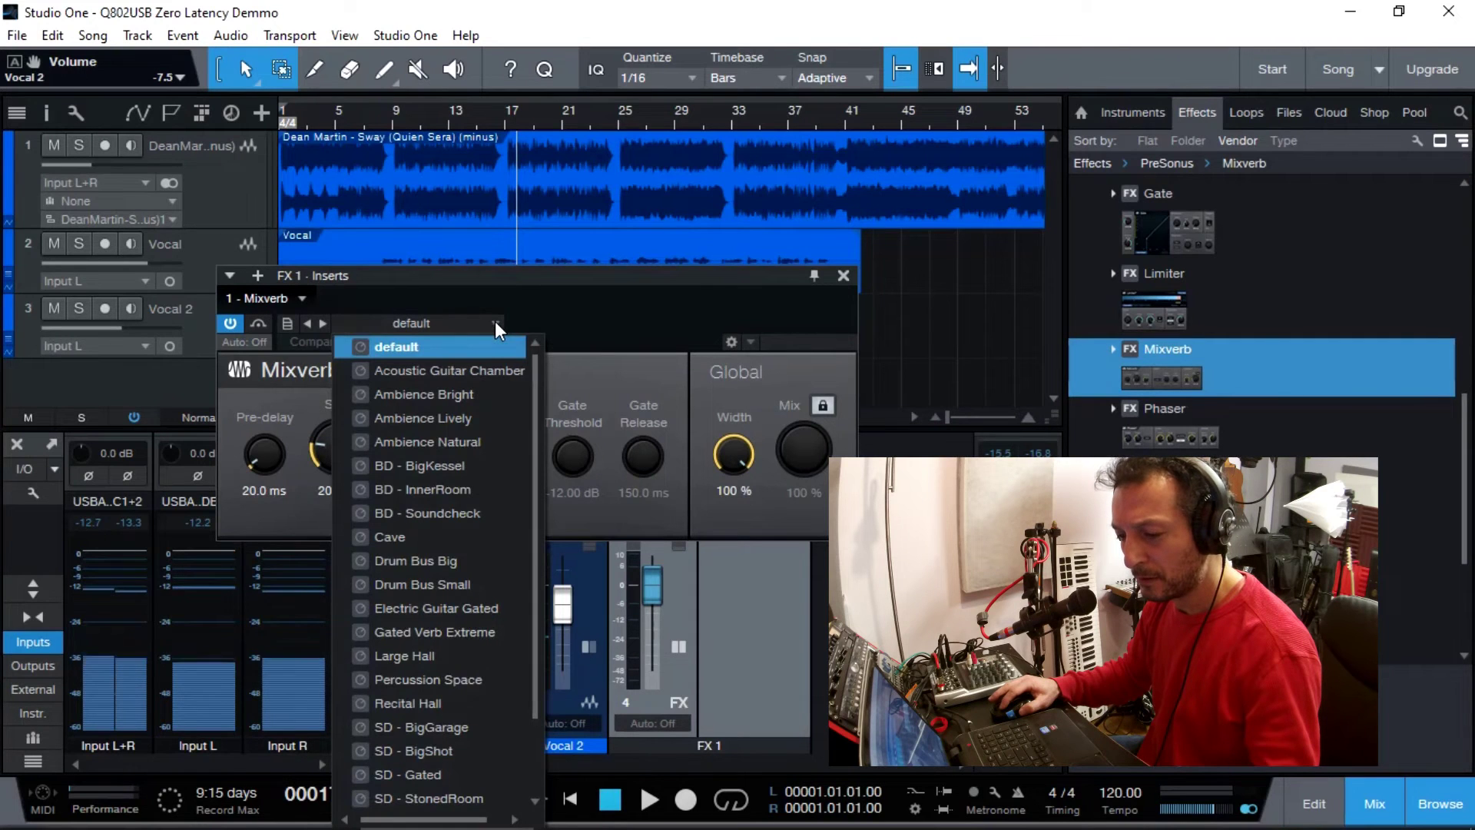
pyautogui.click(421, 656)
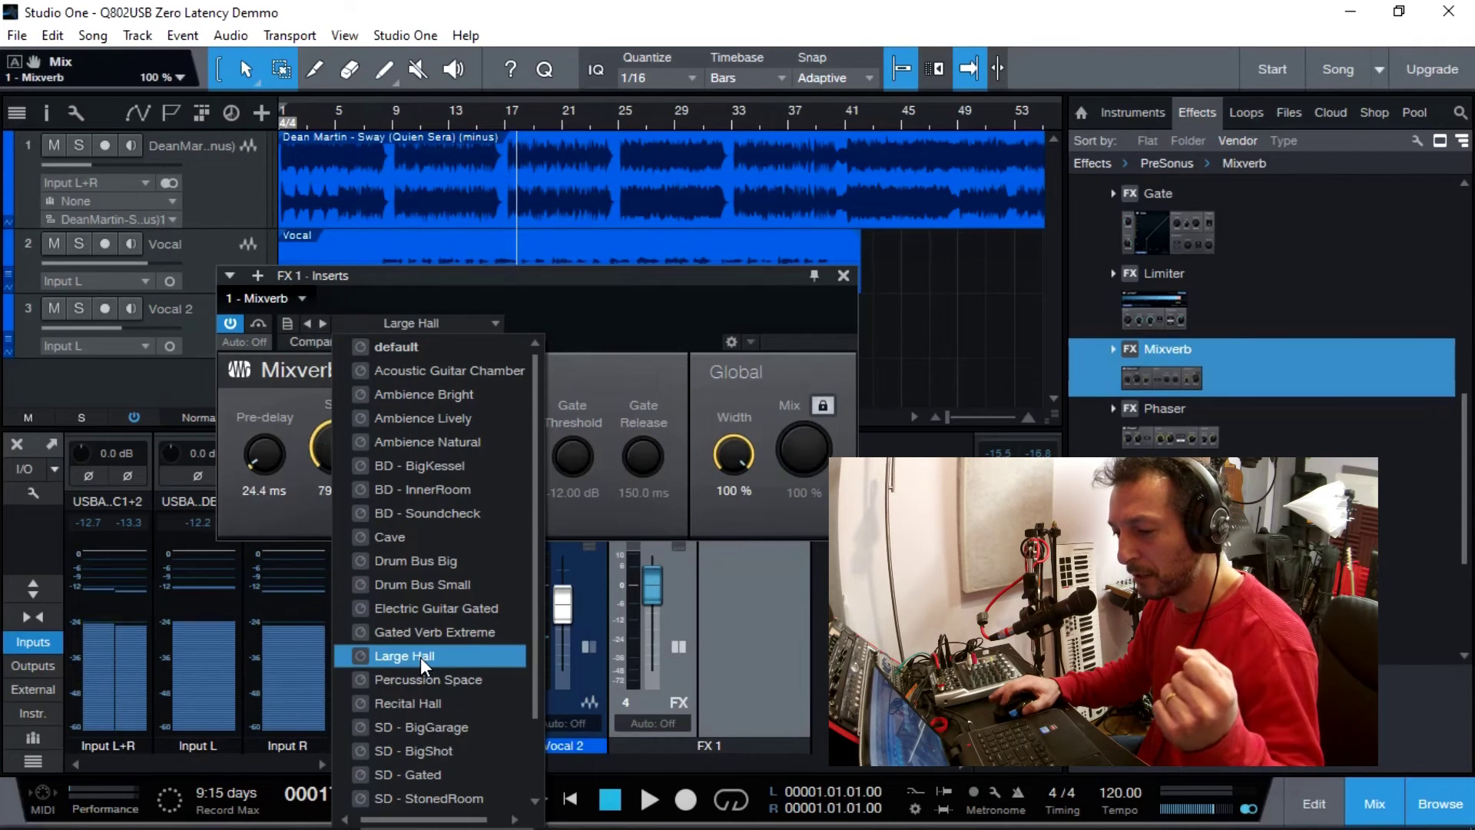
pyautogui.click(697, 281)
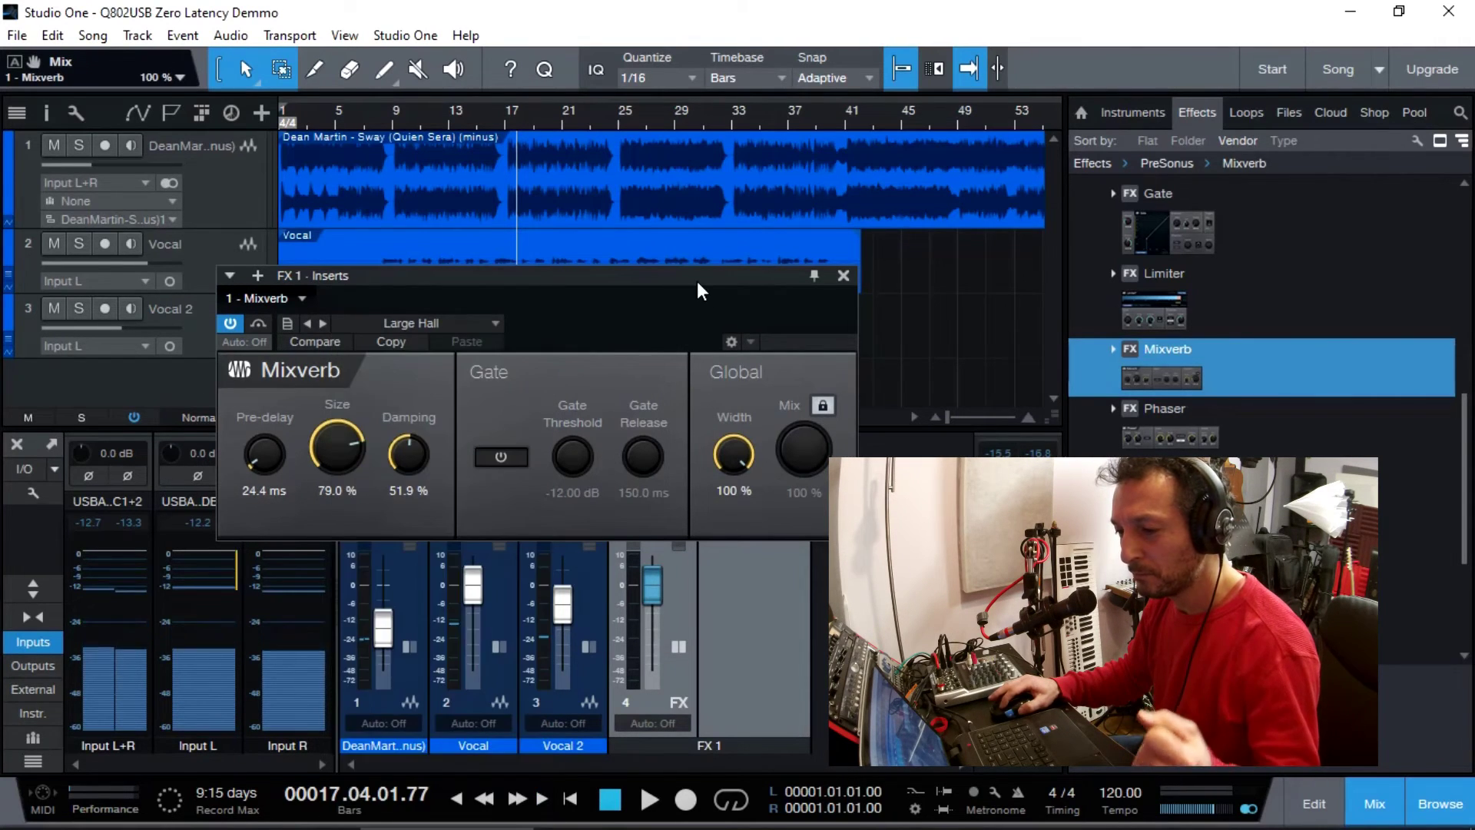
pyautogui.moveTo(250, 463); pyautogui.dragTo(248, 449)
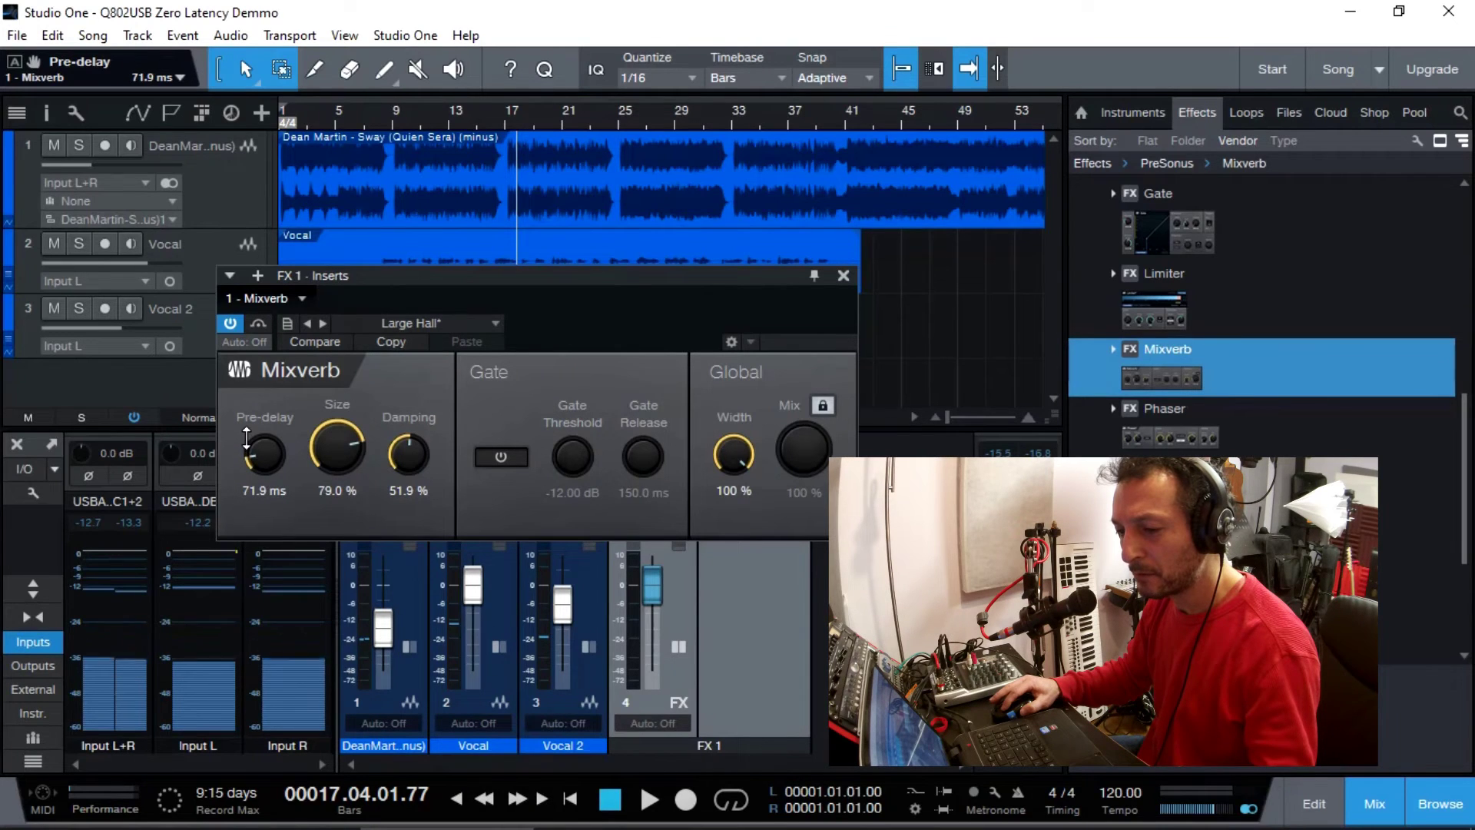
pyautogui.moveTo(602, 286); pyautogui.dragTo(972, 241)
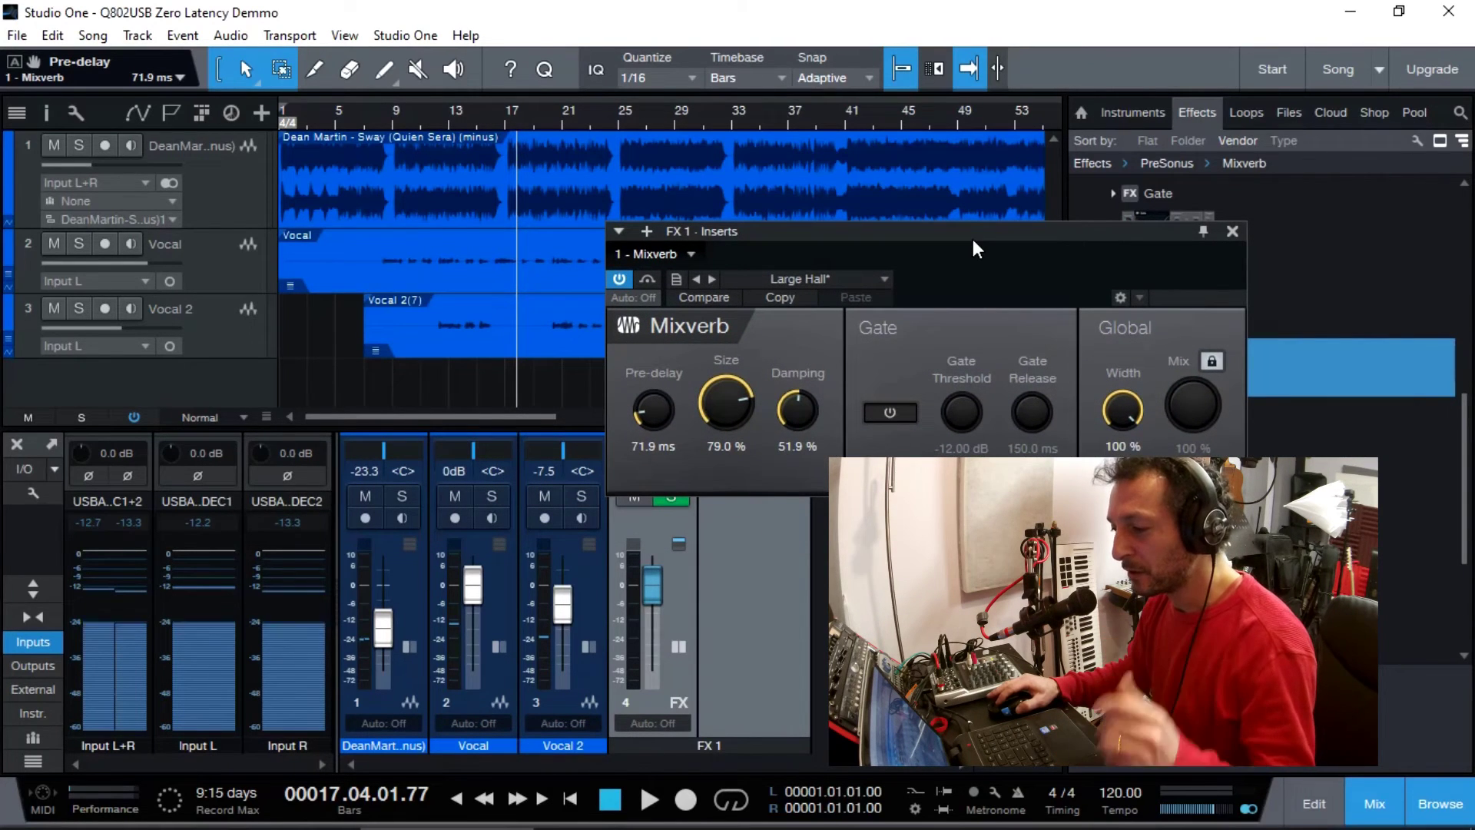
pyautogui.click(1232, 230)
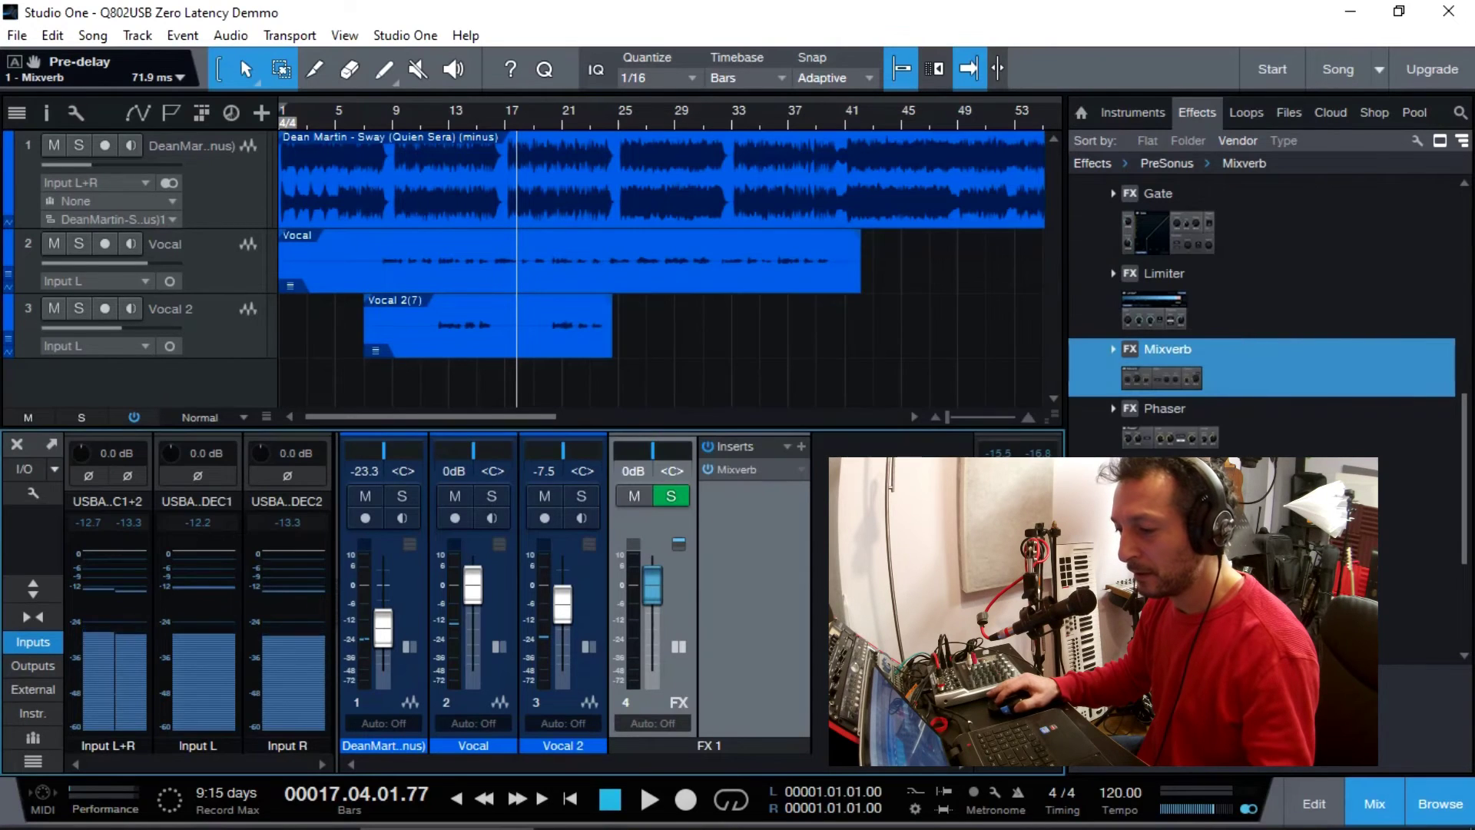
# - Expand the Vocal 2 channel in the console and add a send to FX 1
pyautogui.click(597, 592)
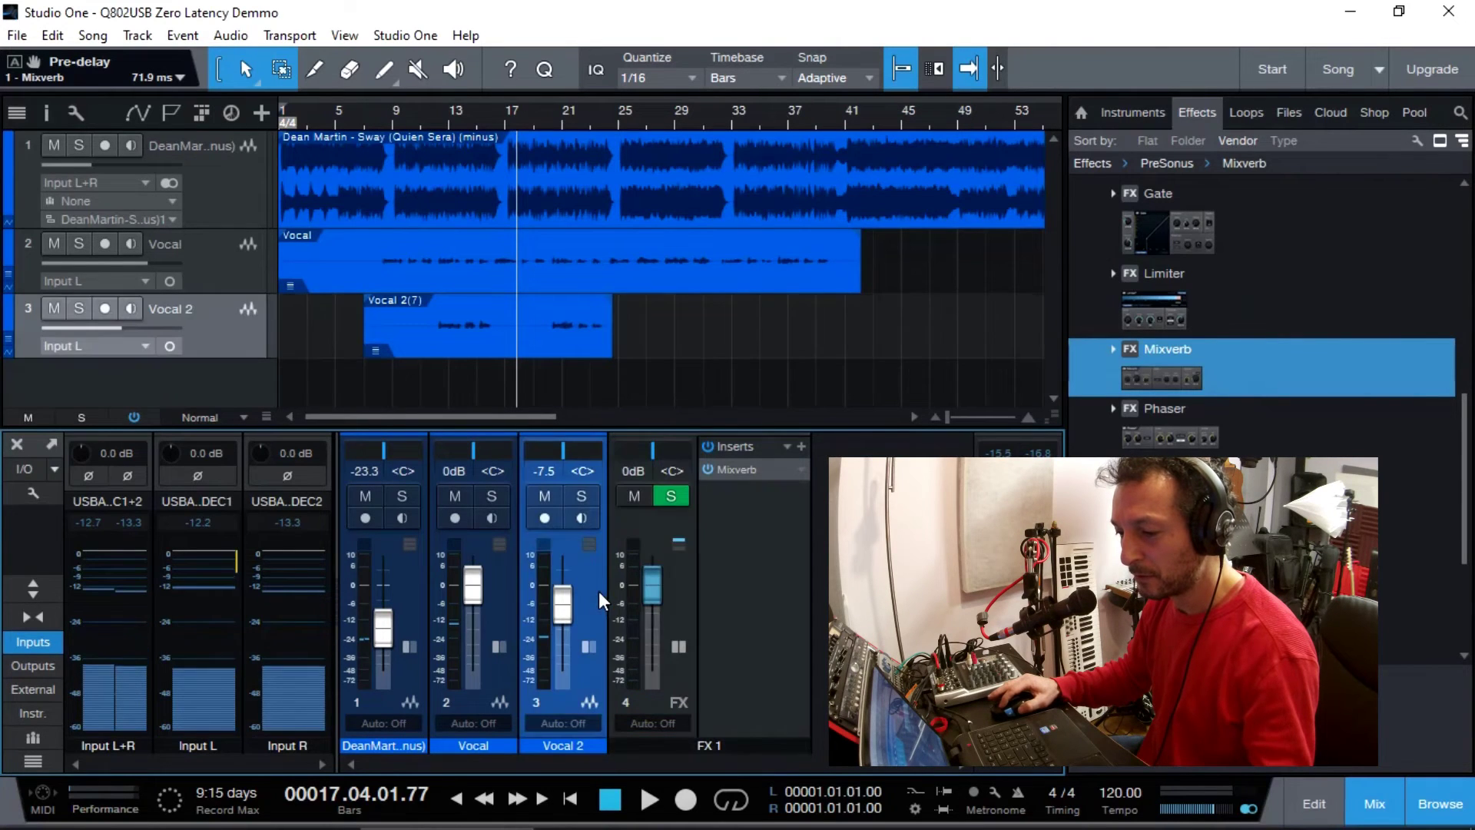
pyautogui.click(590, 646)
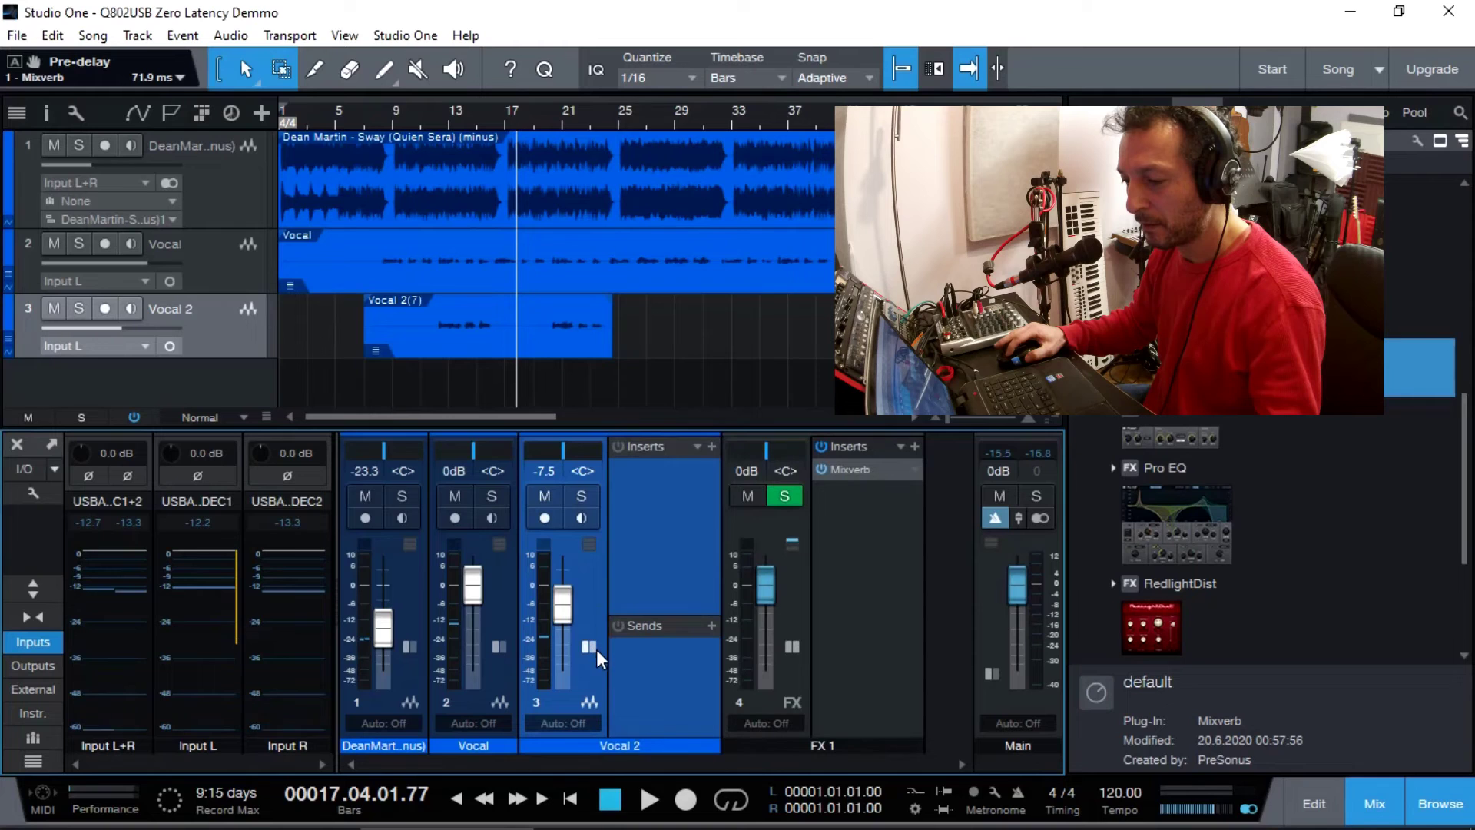
pyautogui.click(711, 625)
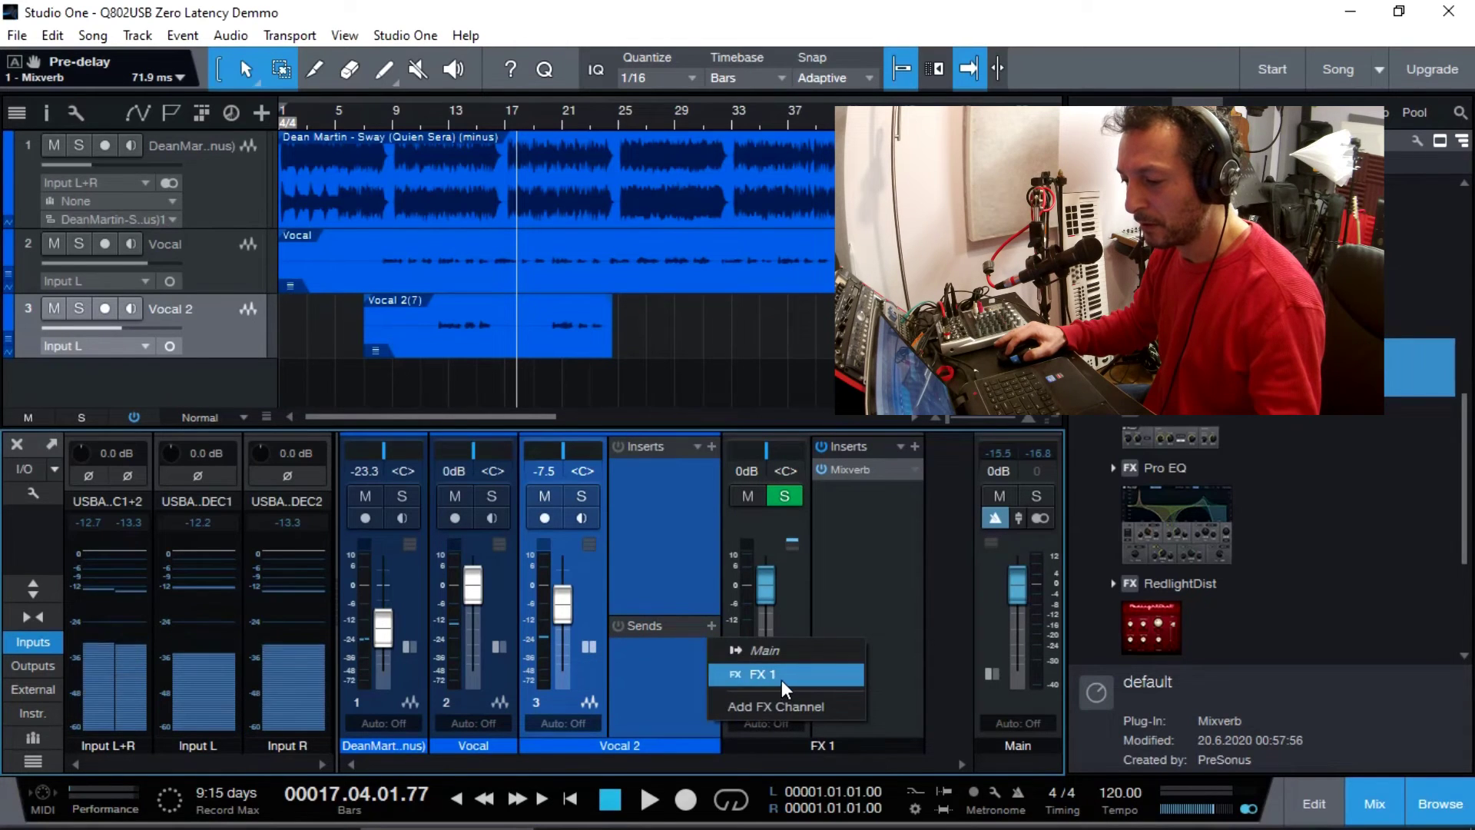
pyautogui.click(780, 675)
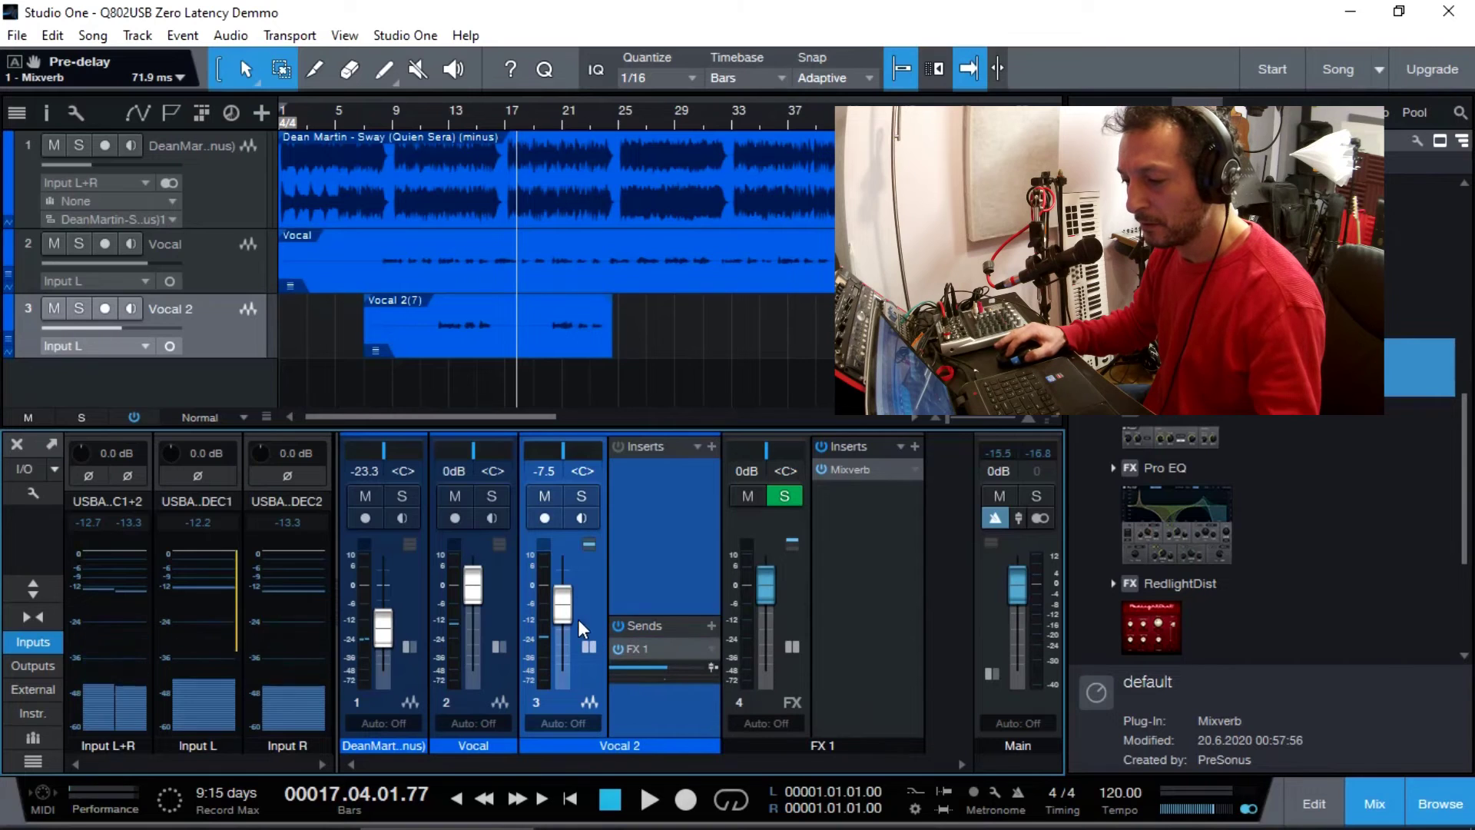
# - Expand the Vocal channel in the console, add a send to FX 1, and hide the browser
pyautogui.click(499, 645)
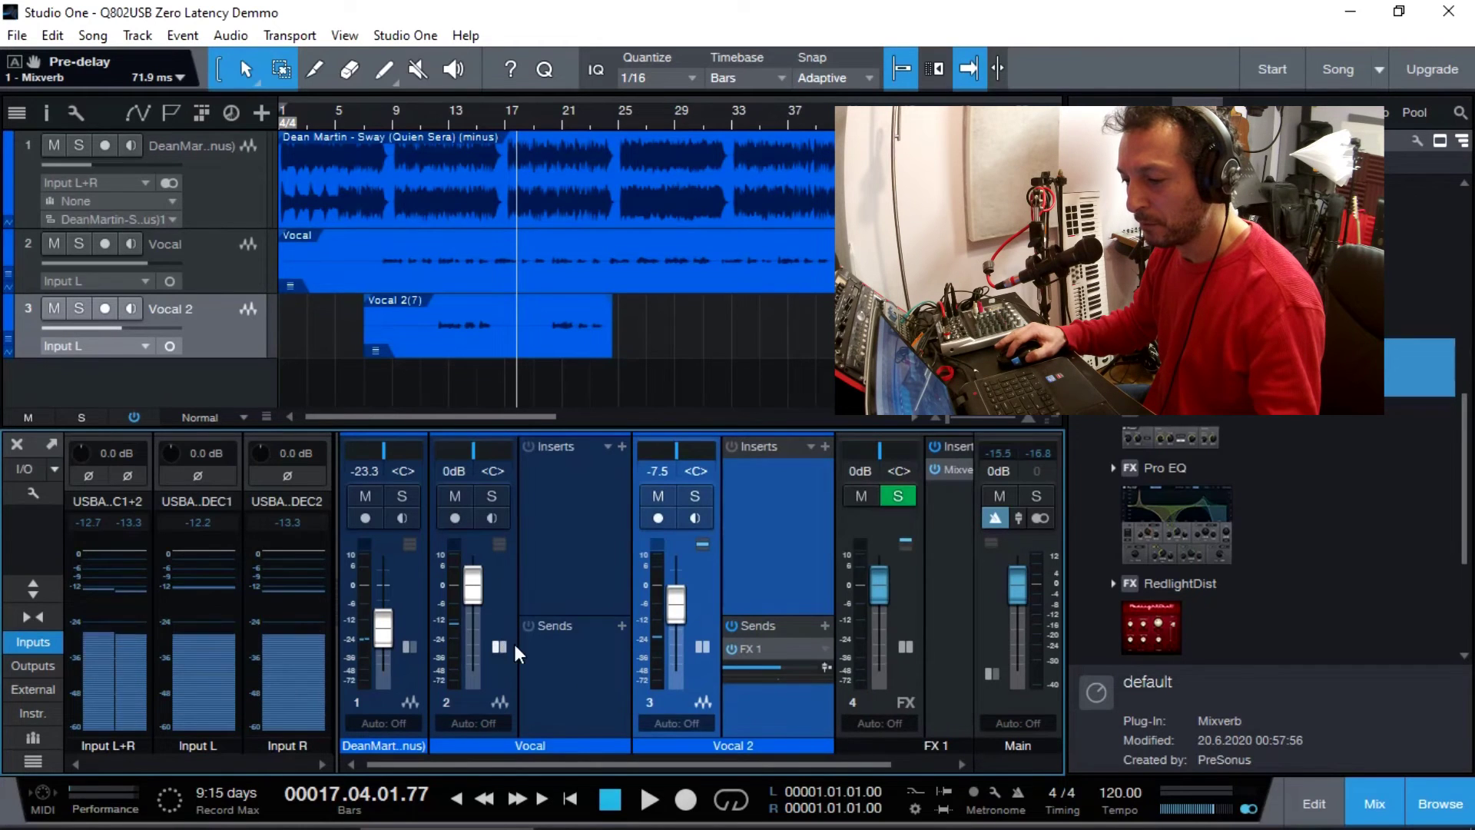
pyautogui.click(619, 625)
pyautogui.click(662, 672)
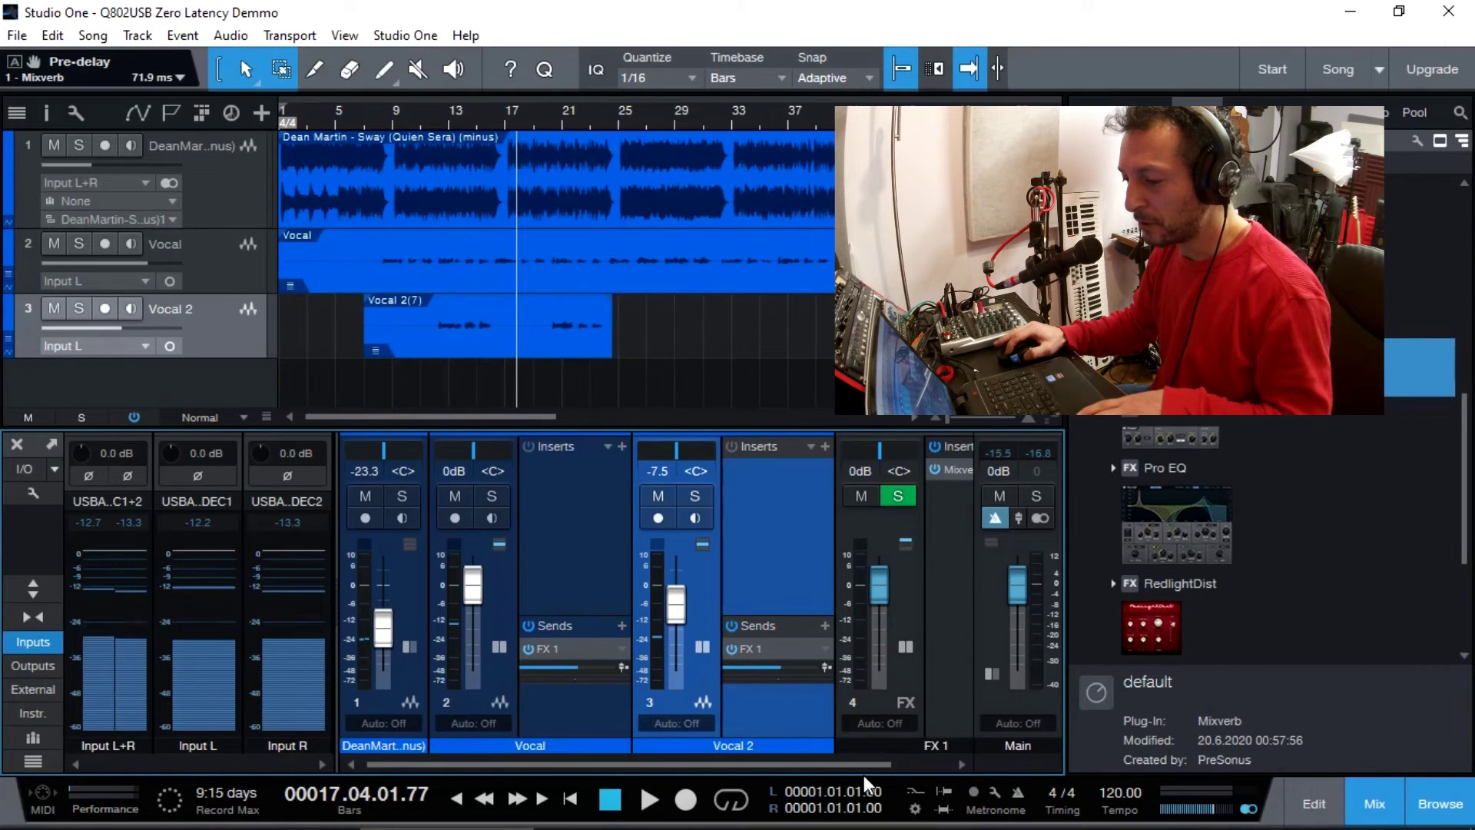
pyautogui.press('F5')
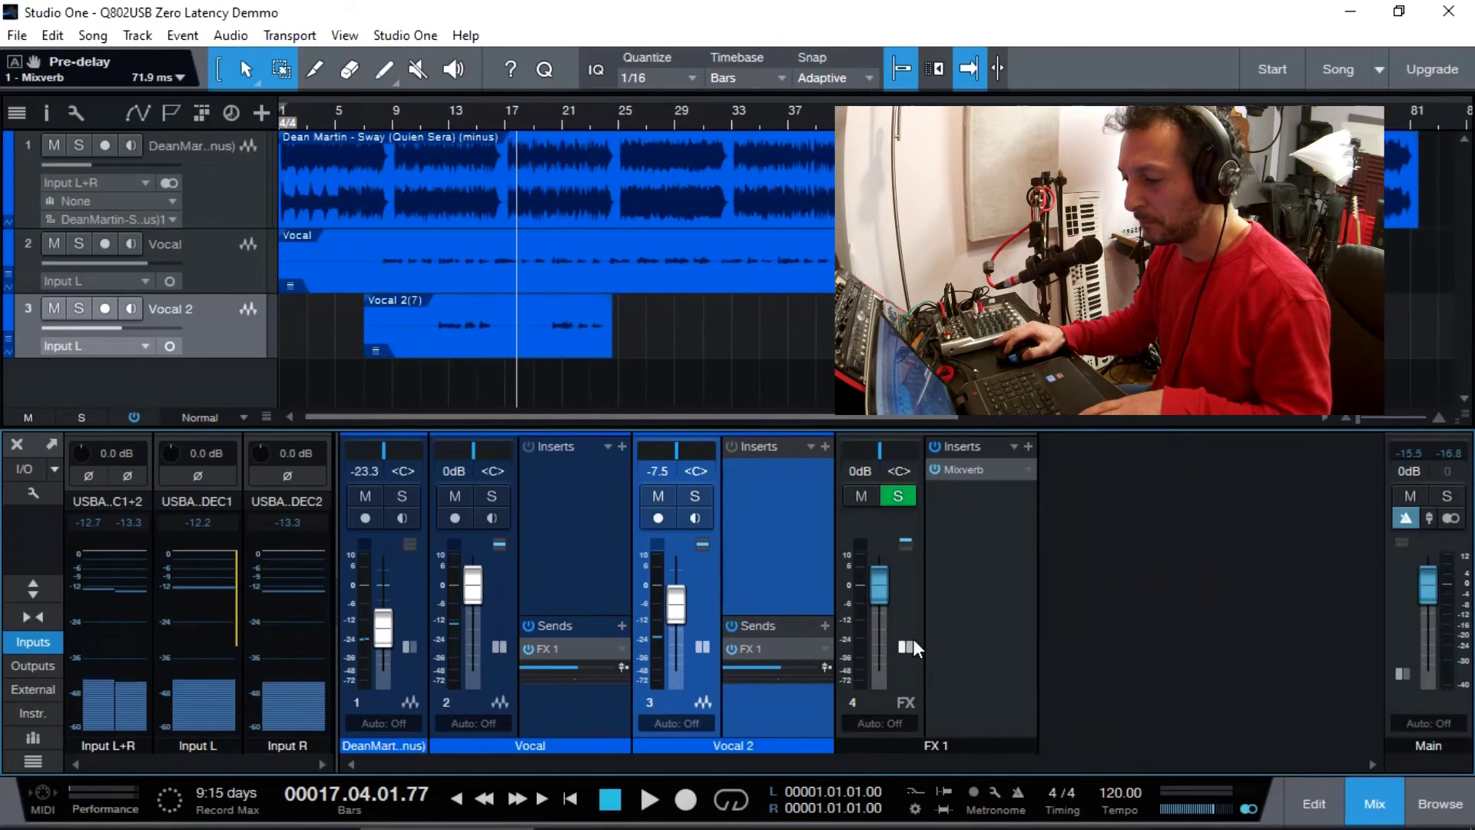
# - Play the mix from about bar 8 and lower the FX 1 channel's volume to -14.2 dB
pyautogui.click(377, 125)
pyautogui.press('space')
pyautogui.moveTo(880, 588); pyautogui.dragTo(882, 620)
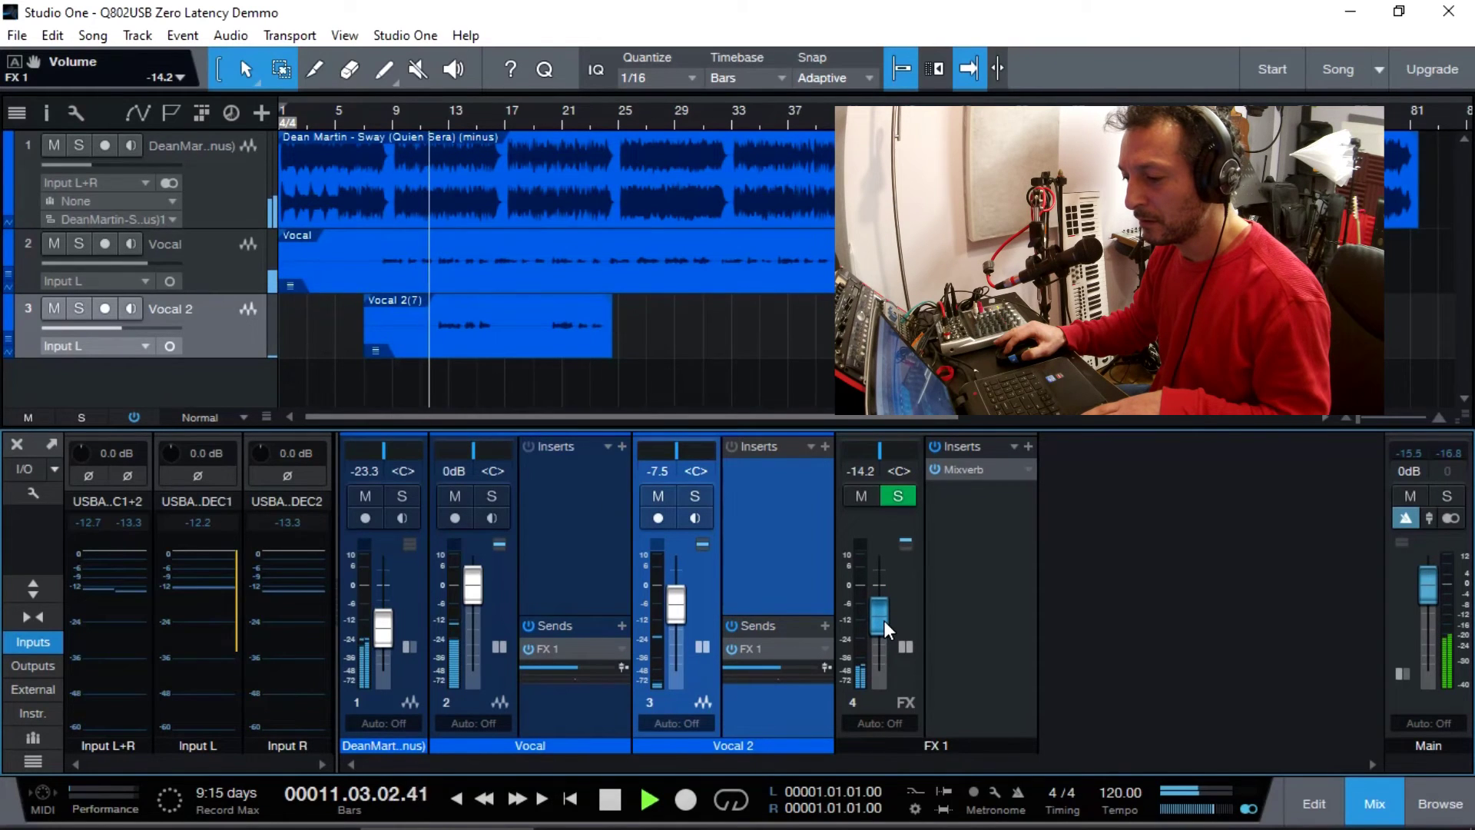
# - Set Vocal 2's FX 1 send level to -3.1 dB and the FX 1 channel's volume to -12.5 dB, ending playback at about bar 25
pyautogui.moveTo(768, 672); pyautogui.dragTo(785, 670)
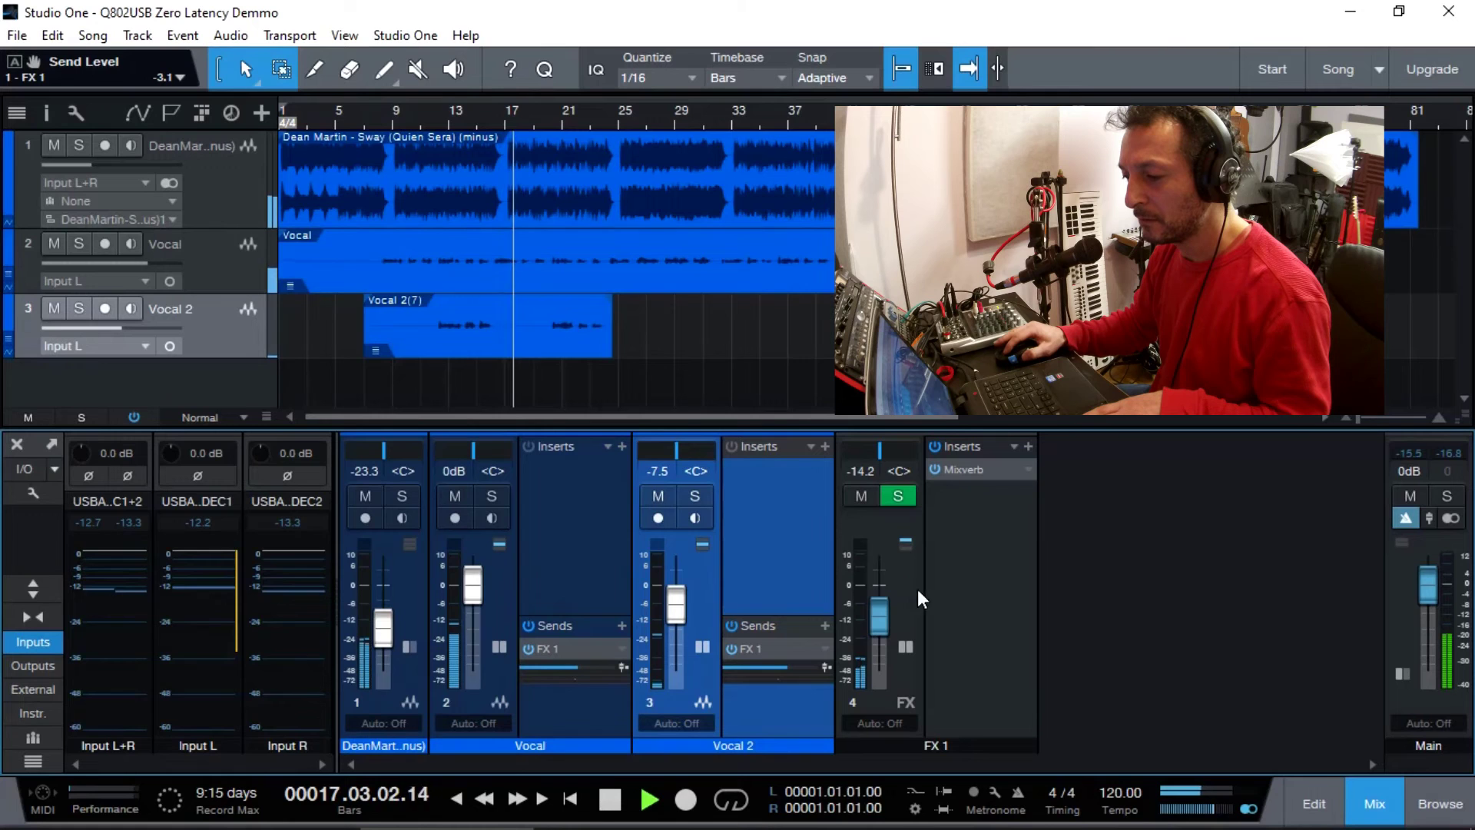
pyautogui.moveTo(880, 615); pyautogui.dragTo(880, 612)
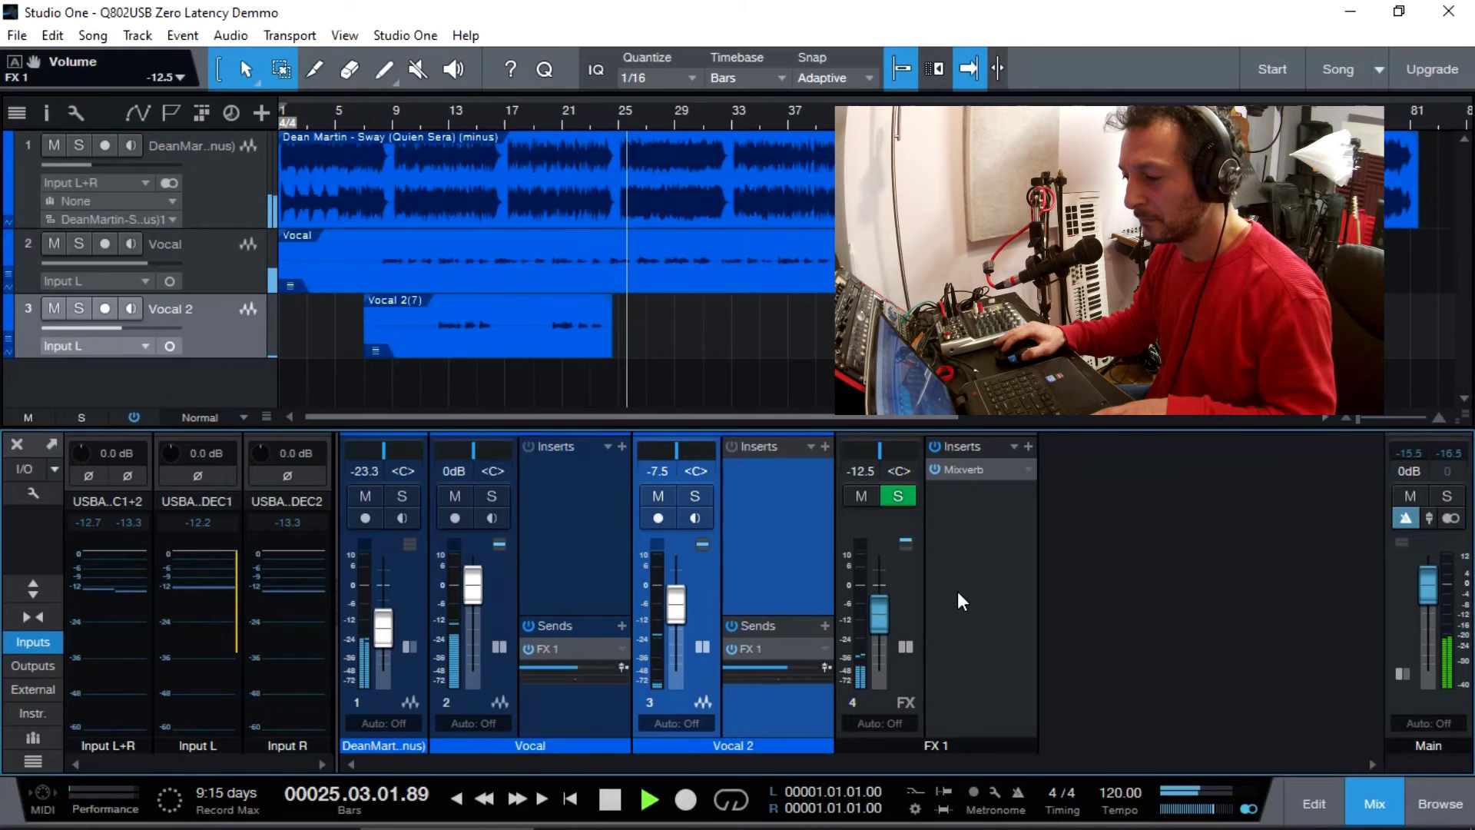
pyautogui.press('space')
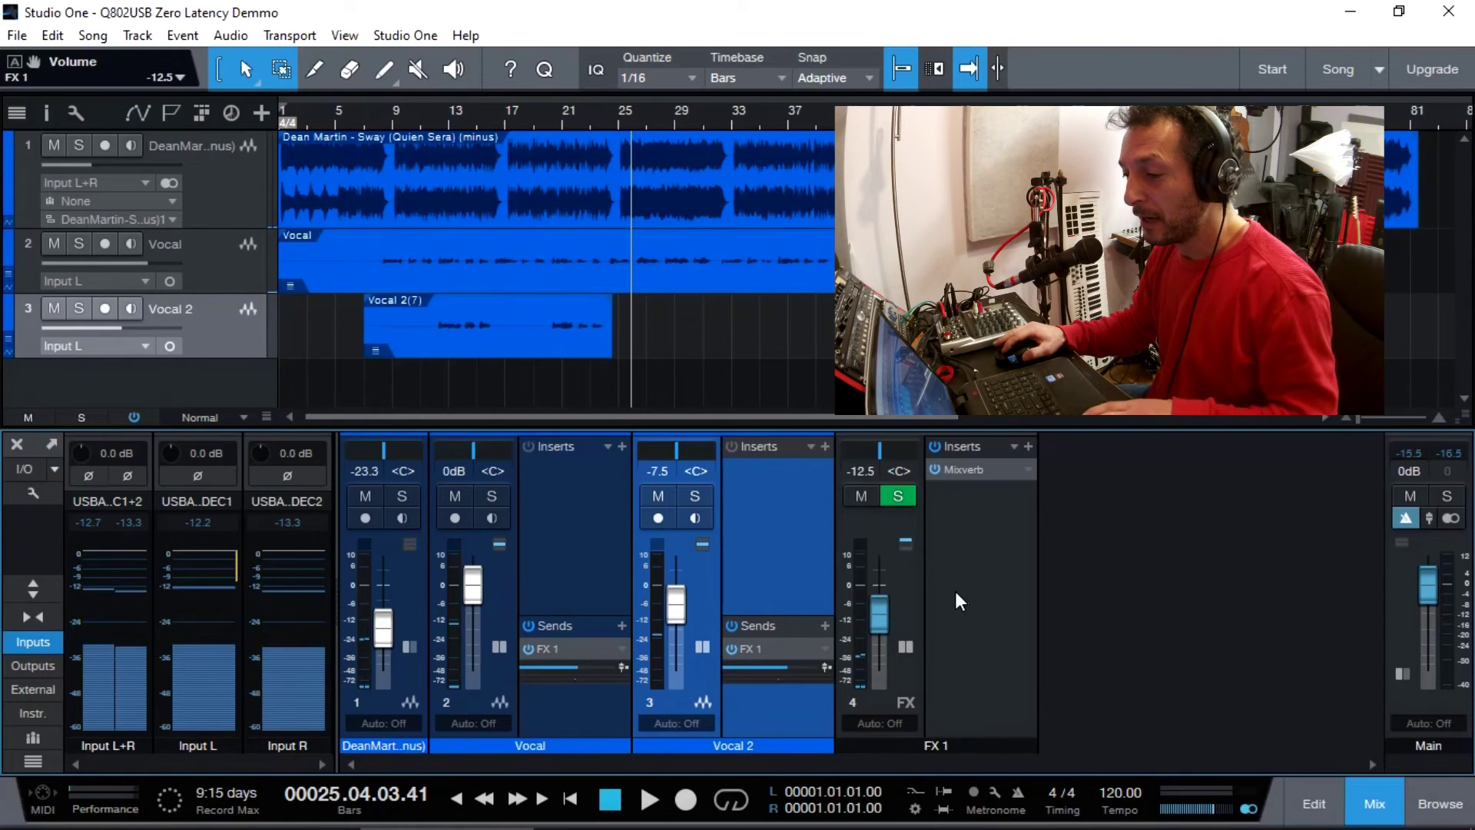
# - Select the Vocal channel and resume playback of the mix from about bar 25
pyautogui.click(575, 512)
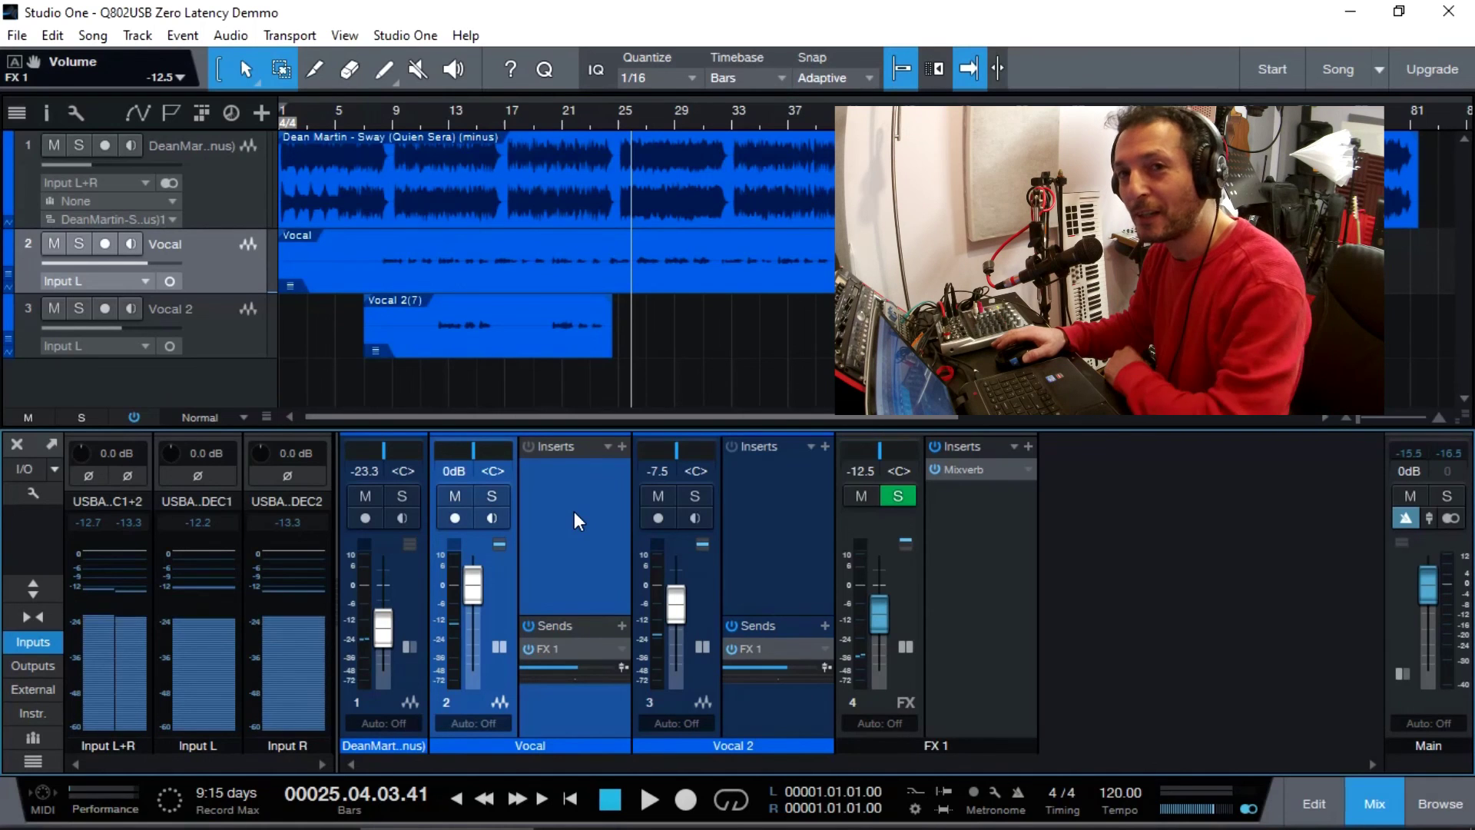
pyautogui.press('space')
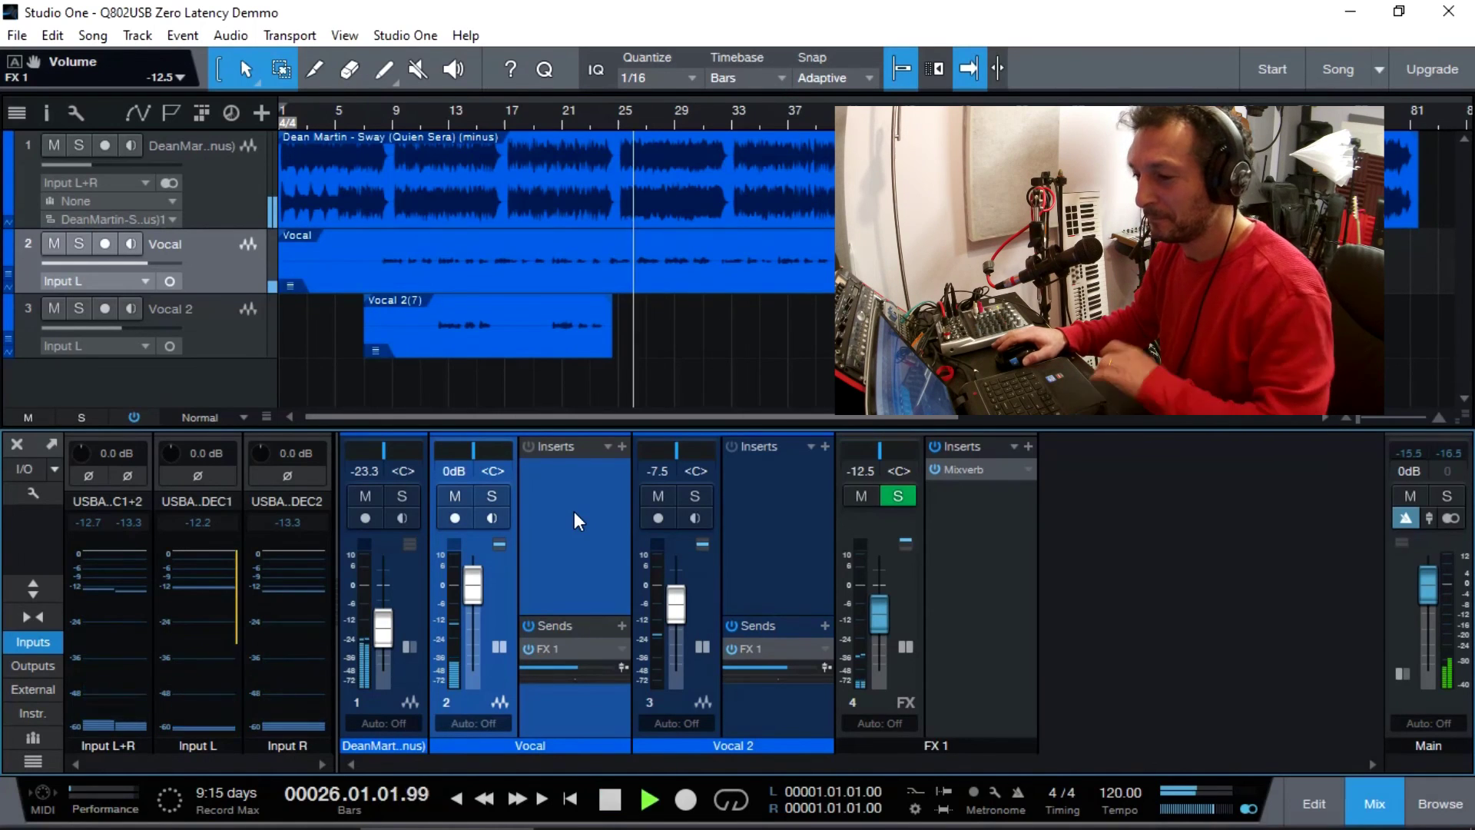